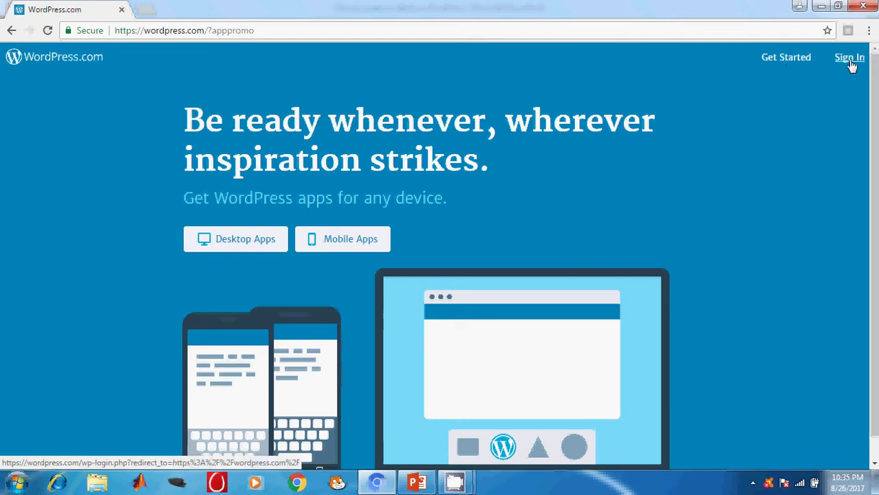
Step: Start a new website signup on WordPress.com and skip the theme choice
left_click(787, 61)
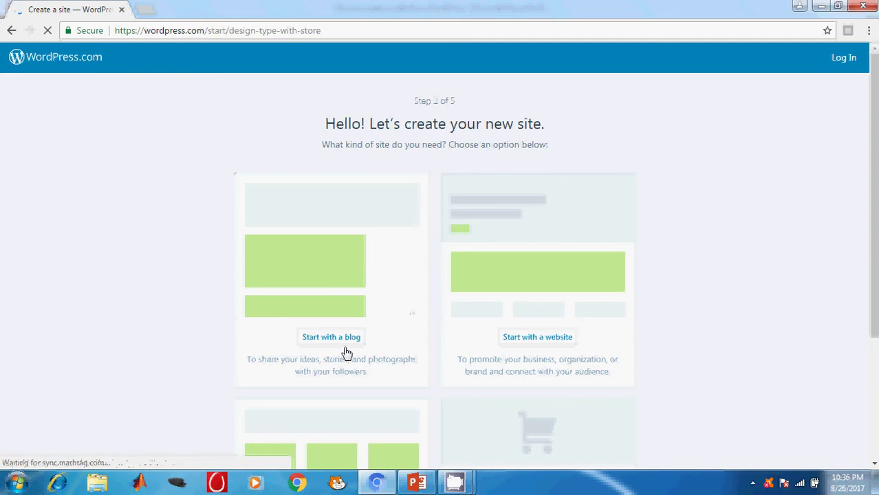
left_click(548, 344)
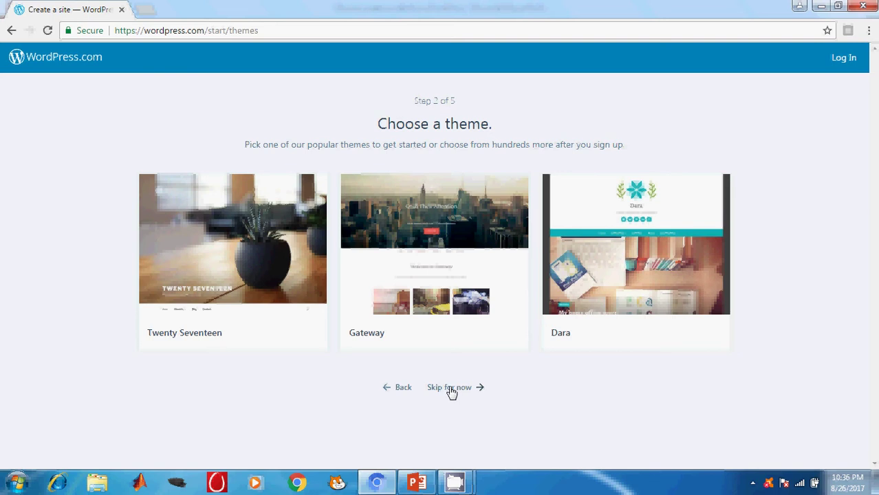
left_click(451, 390)
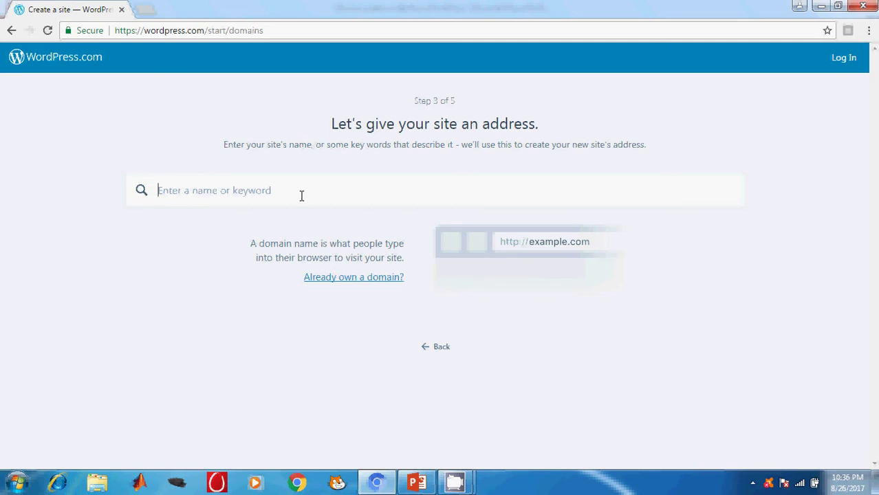
Step: Search 'mywebsite' and take the free mywebsite517.wordpress.com address
type("mywe")
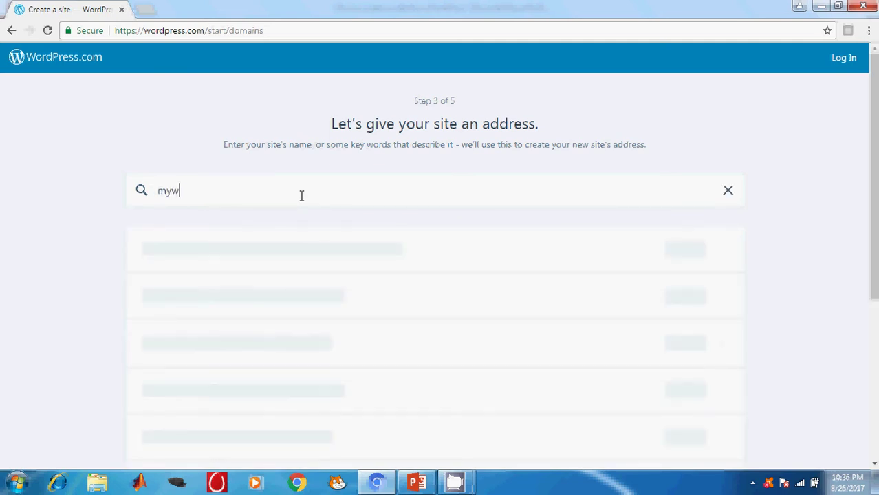
type("site")
key("BackSpace")
key("BackSpace")
key("BackSpace")
key("BackSpace")
type("bsite")
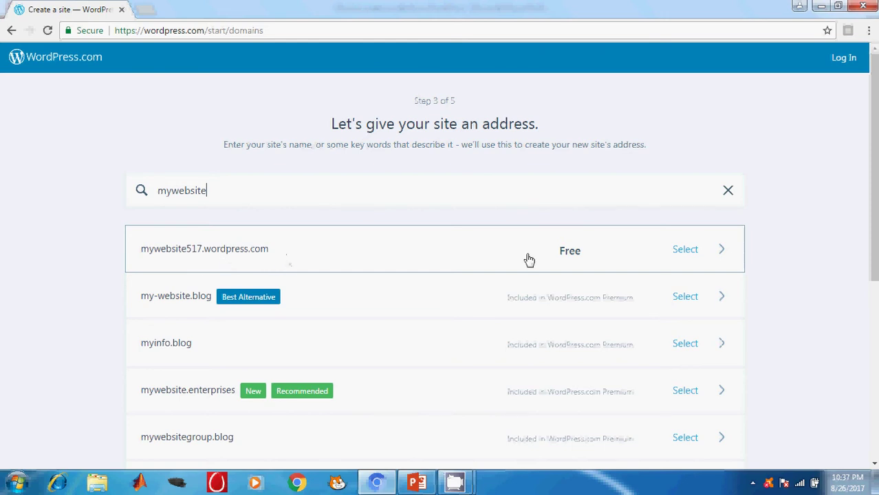
left_click(574, 260)
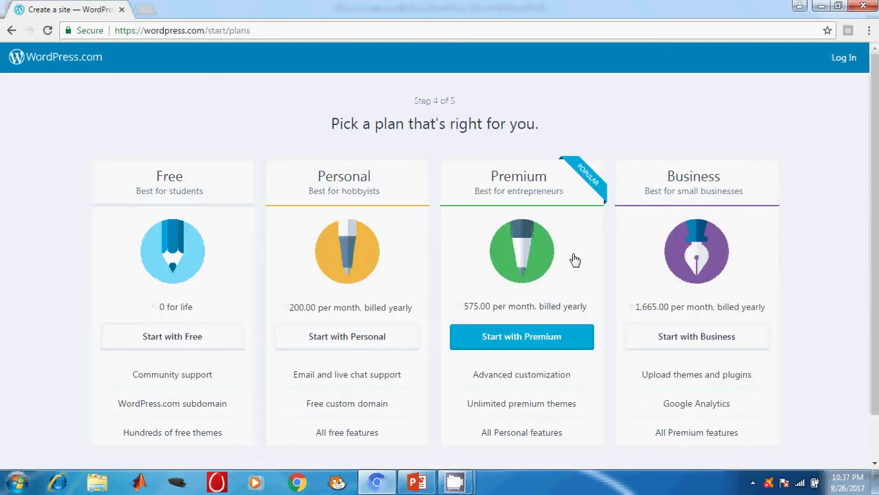
Step: Choose Start with Free, then switch from Create your account to Log In
left_click(161, 342)
left_click(174, 337)
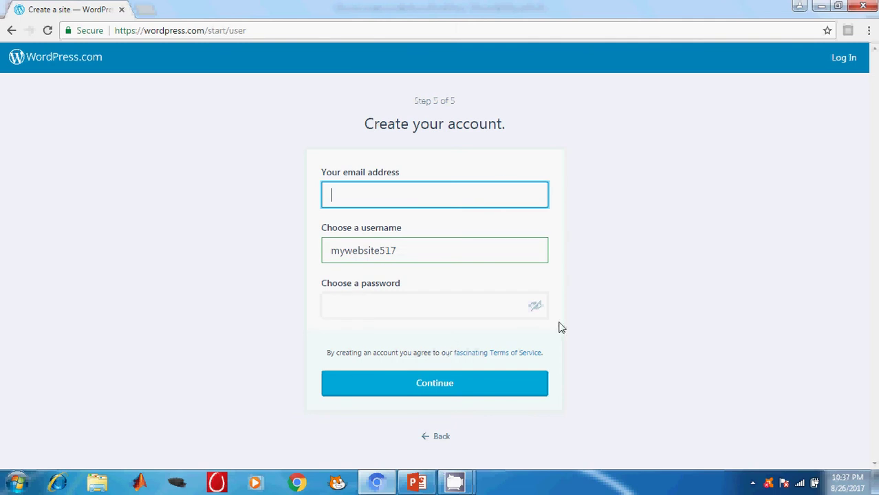
left_click(848, 60)
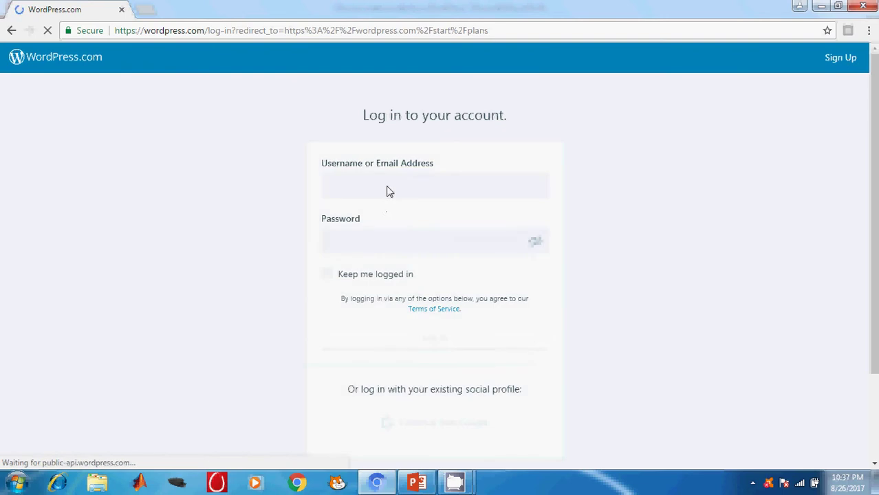
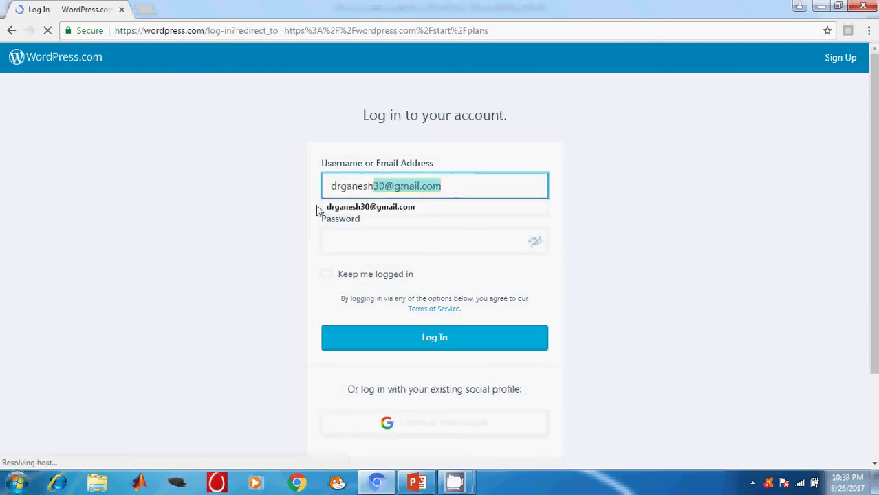
Step: Log in with the account's username and password, declining Chrome's save-password offer
left_click(357, 207)
left_click(351, 241)
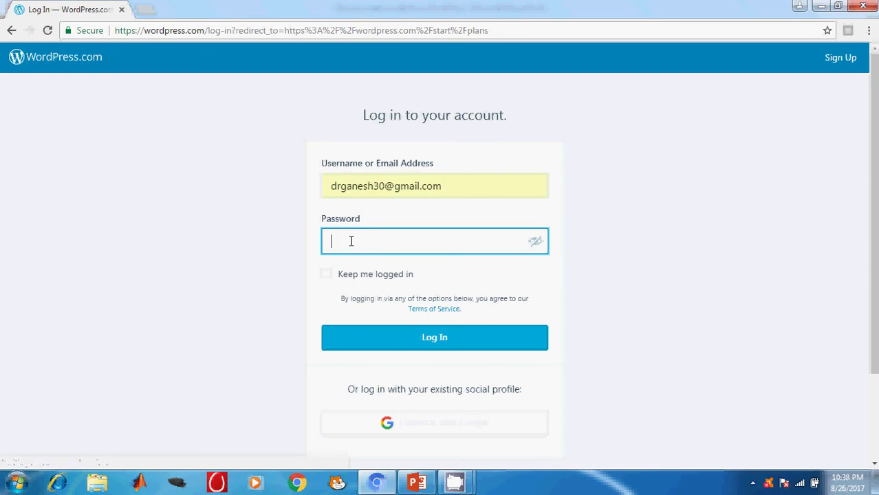
type("••••••••••")
left_click(410, 338)
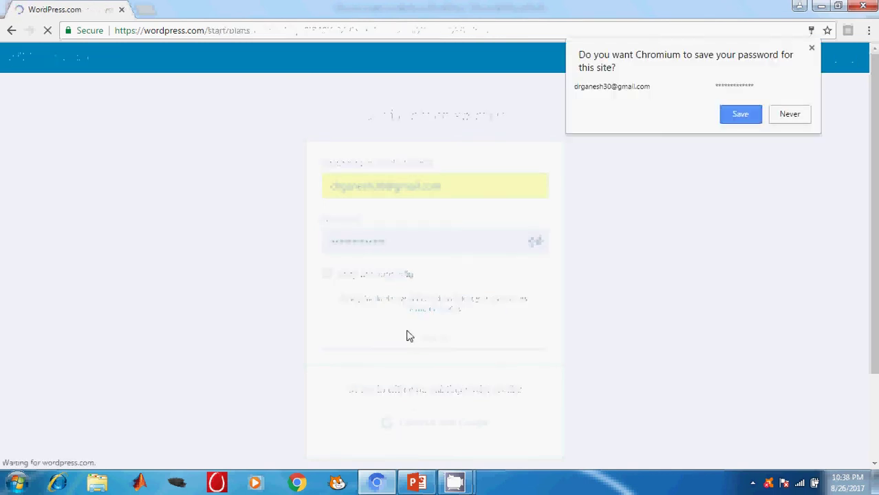
left_click(795, 115)
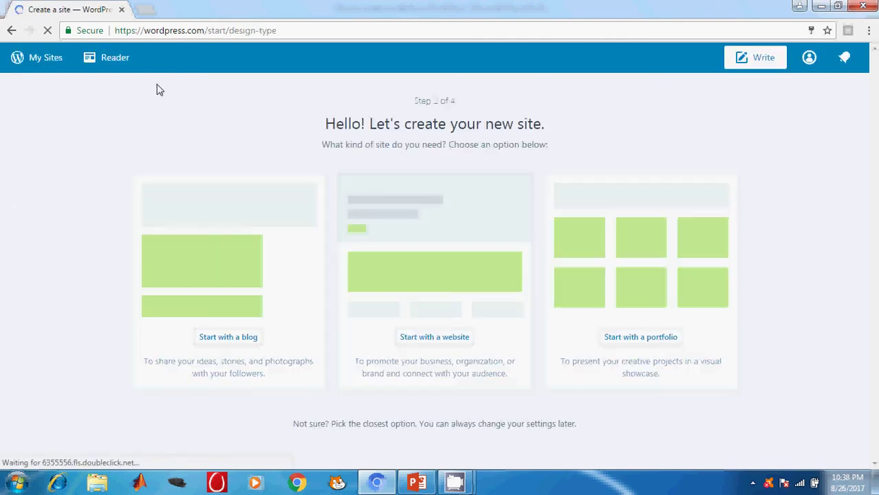
Step: Create a website without a theme at free testwebsite8365.wordpress.com on the Free plan
left_click(445, 340)
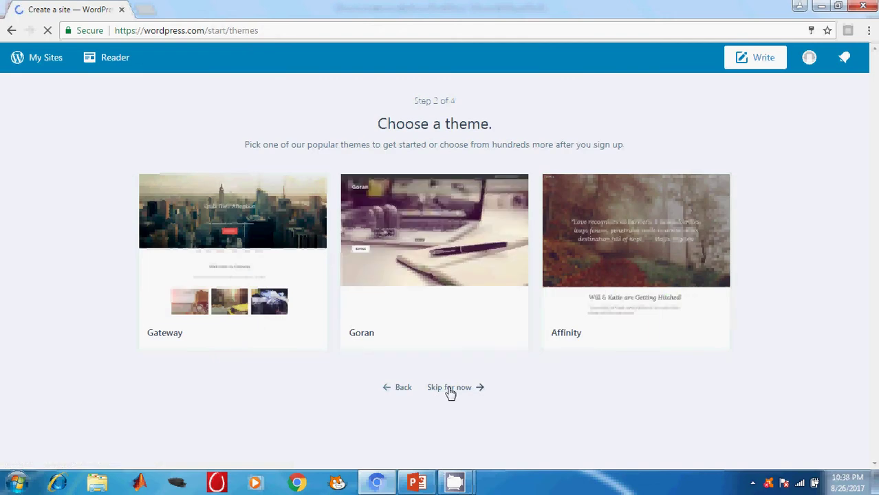
left_click(449, 391)
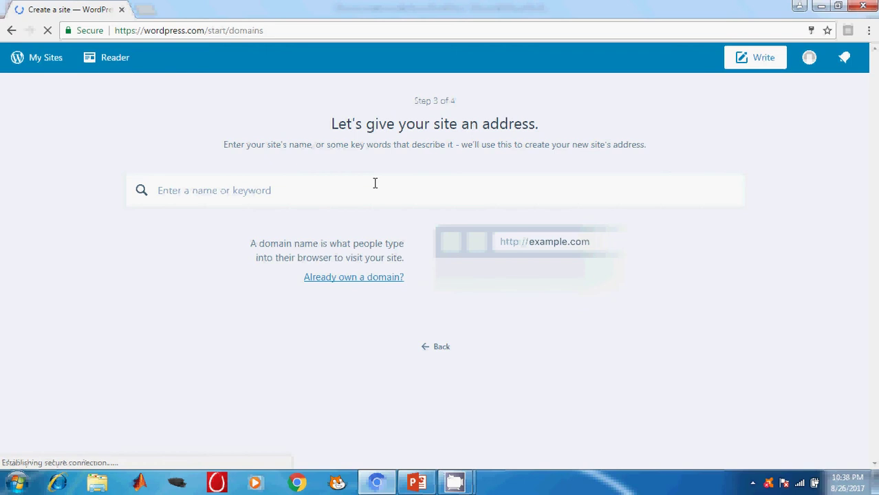
type("test")
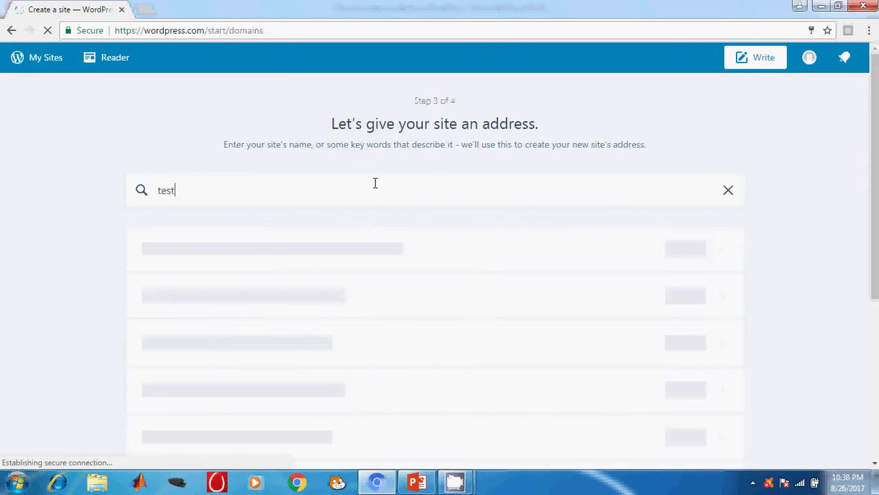
type("website")
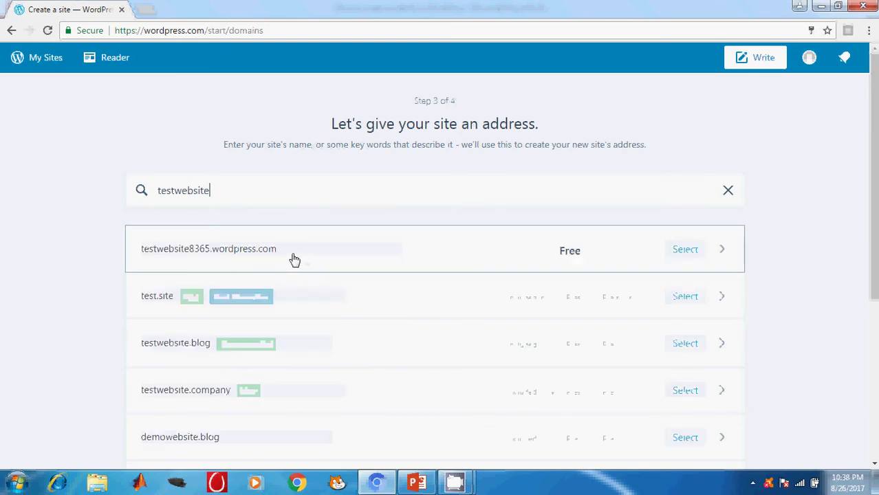
left_click(284, 263)
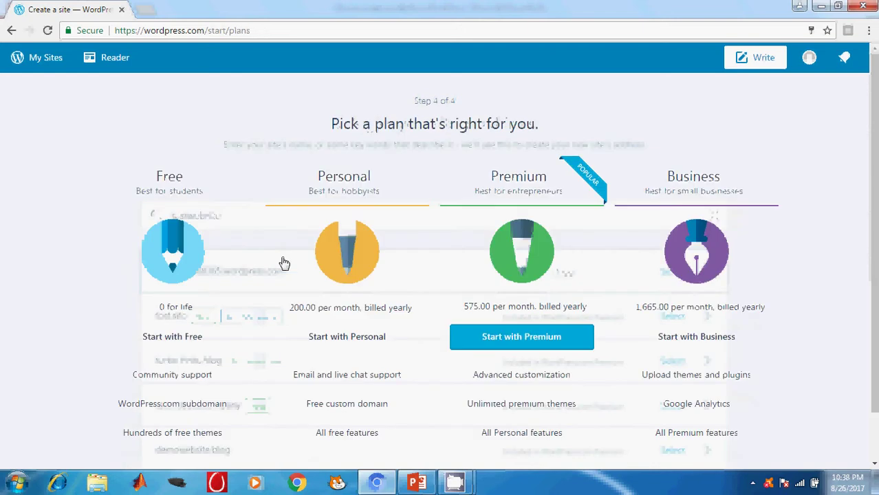
left_click(182, 337)
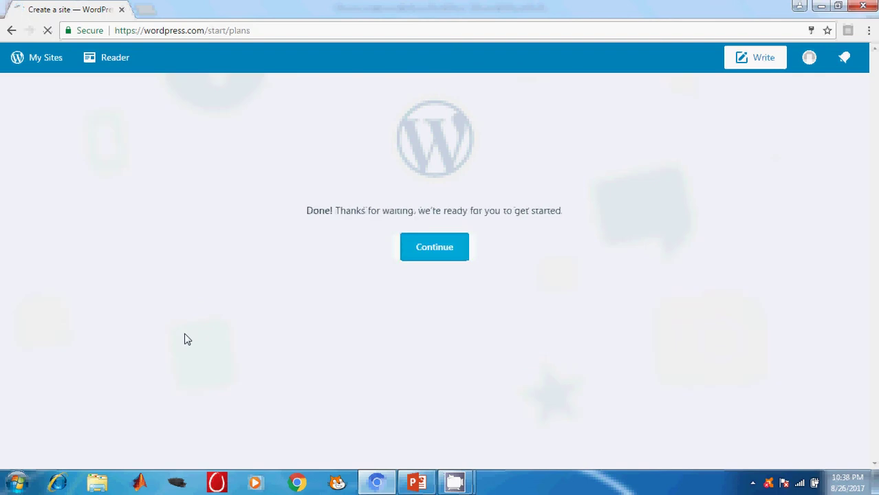
left_click(449, 256)
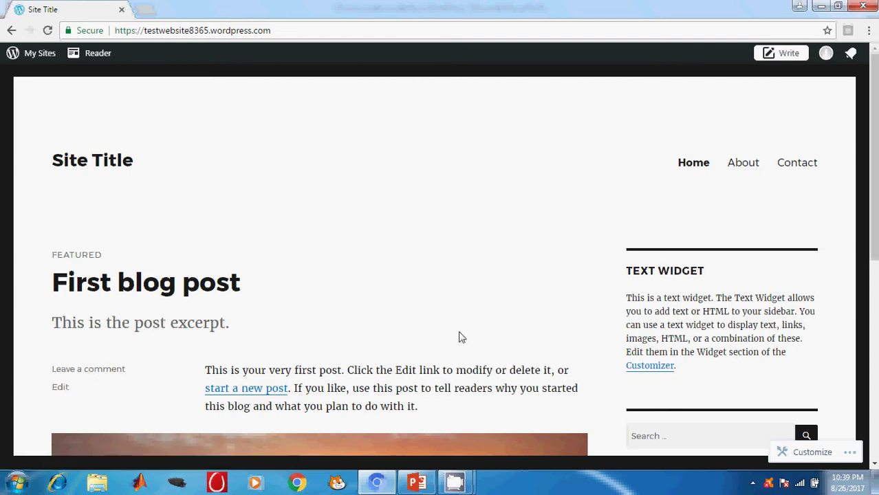
Step: Show the Basic customization slide (slide 4) in PowerPoint, then return to Chrome
left_click(417, 483)
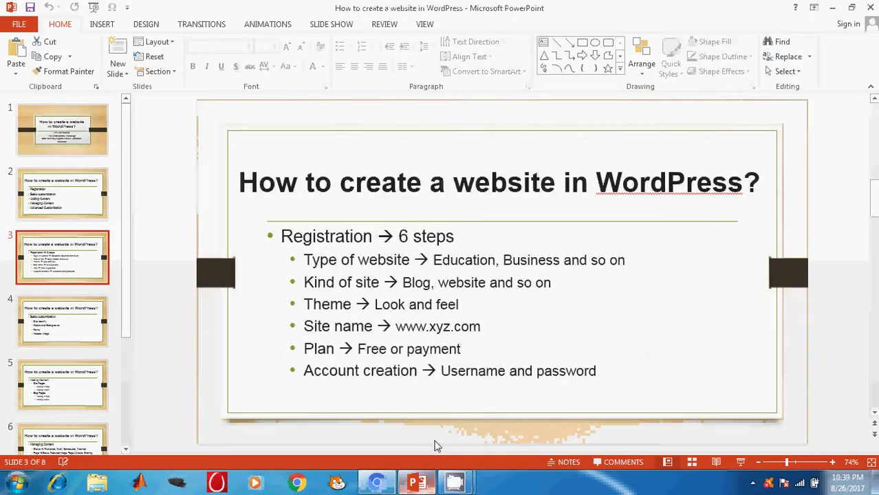
left_click(72, 329)
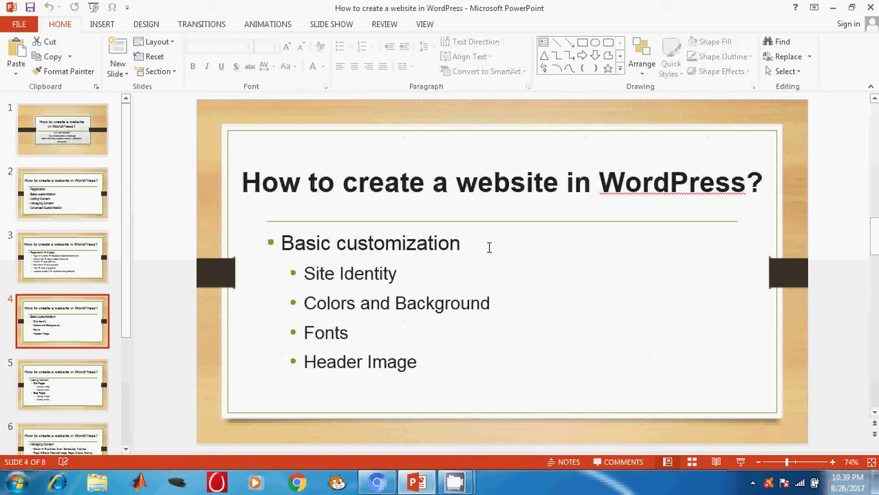
left_click(377, 483)
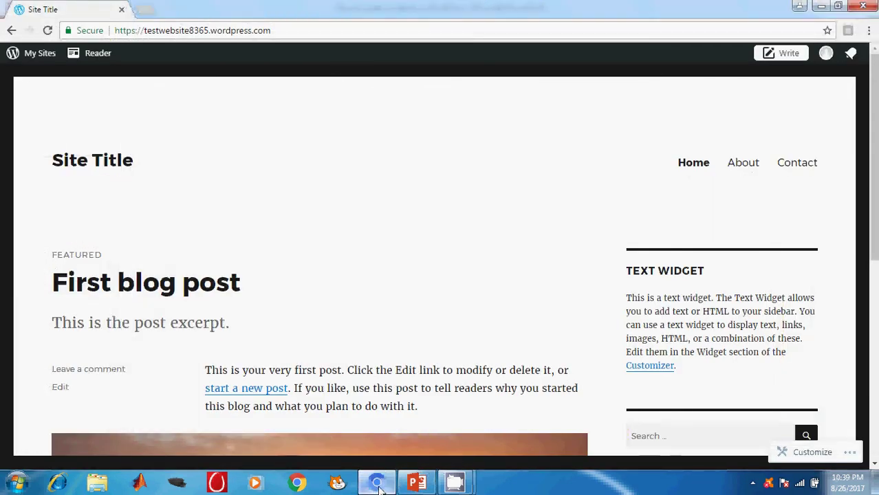
Step: From My Sites, open Customize next to Themes for the new site
left_click(39, 55)
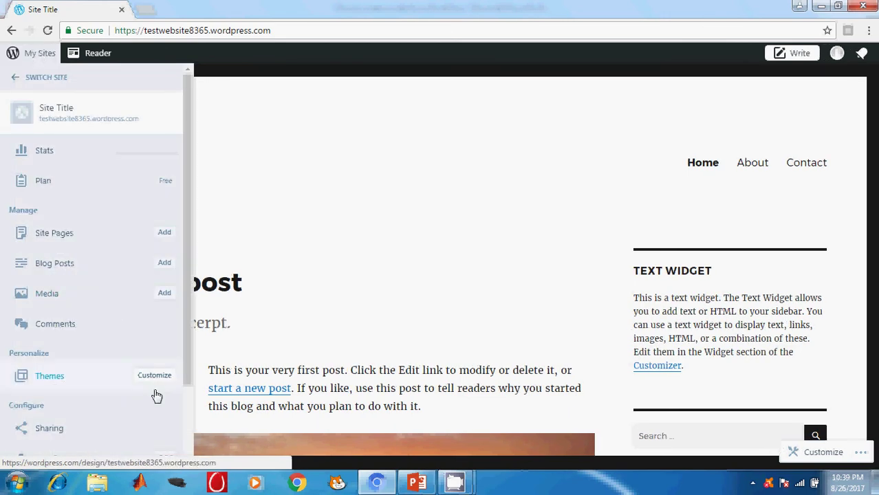
left_click(154, 383)
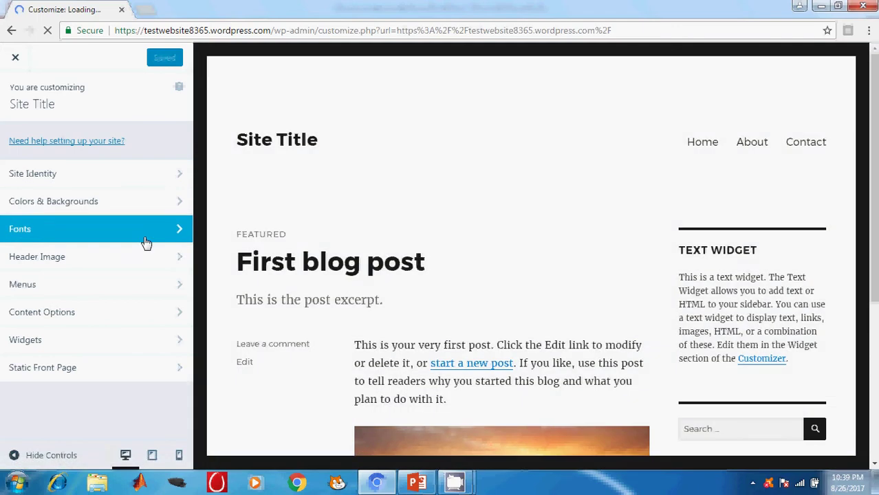
Step: In Site Identity, set Site Title 'My First Website' and Tagline 'Professional'
left_click(152, 176)
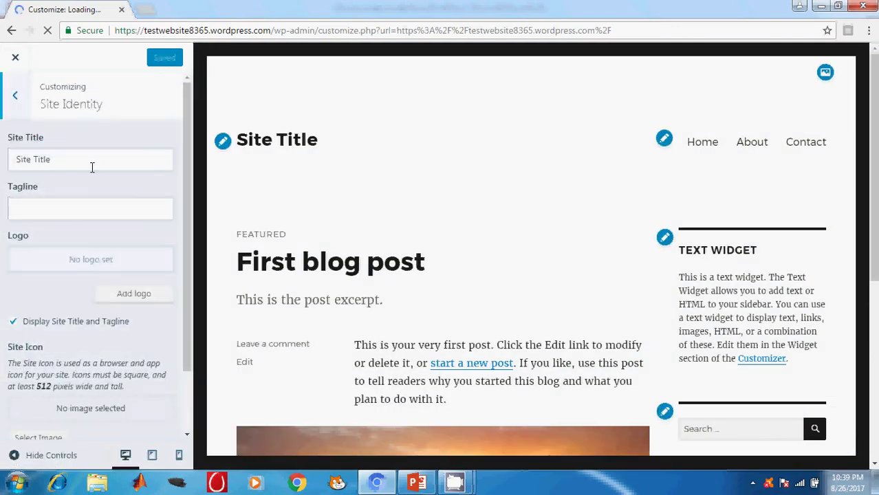
triple_click(43, 167)
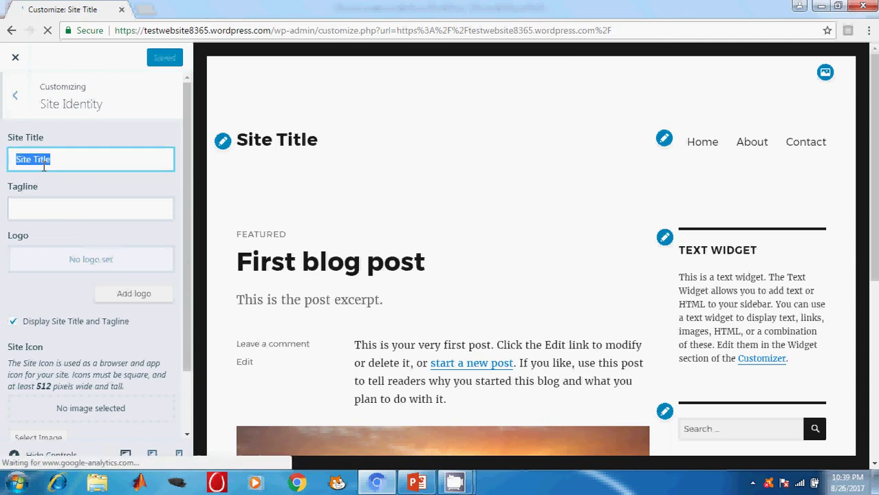
type("My ")
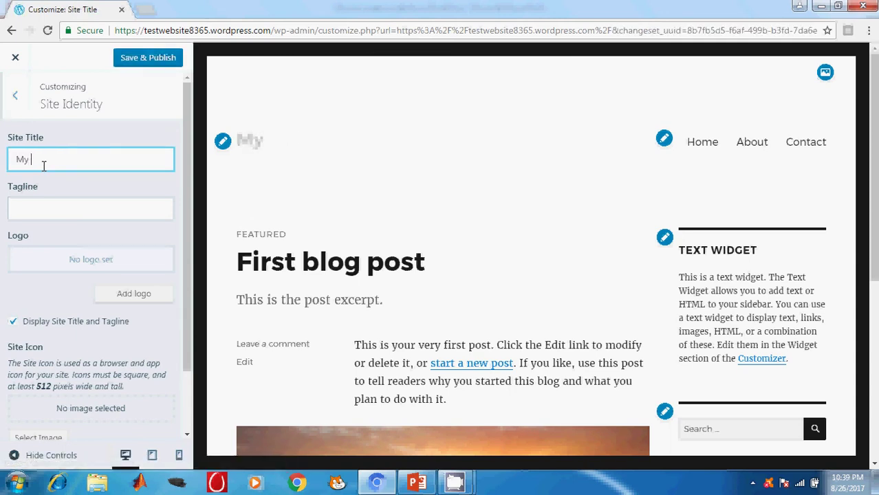
type("First ")
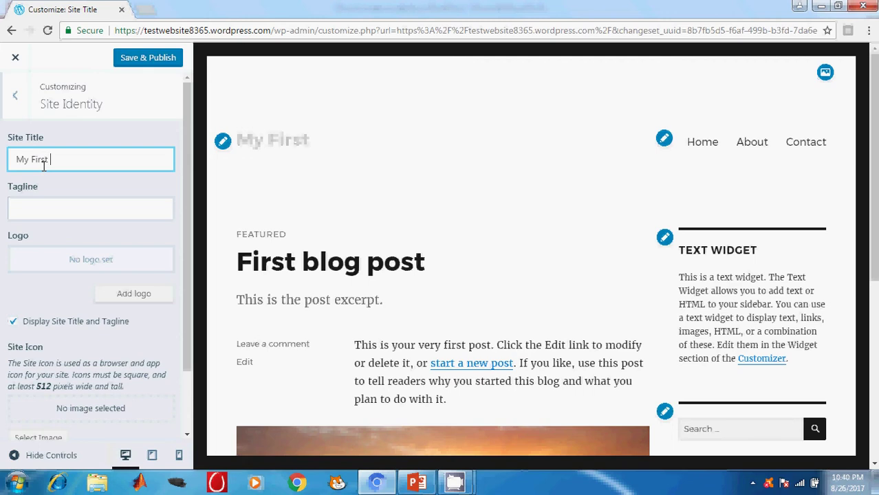
type("Website")
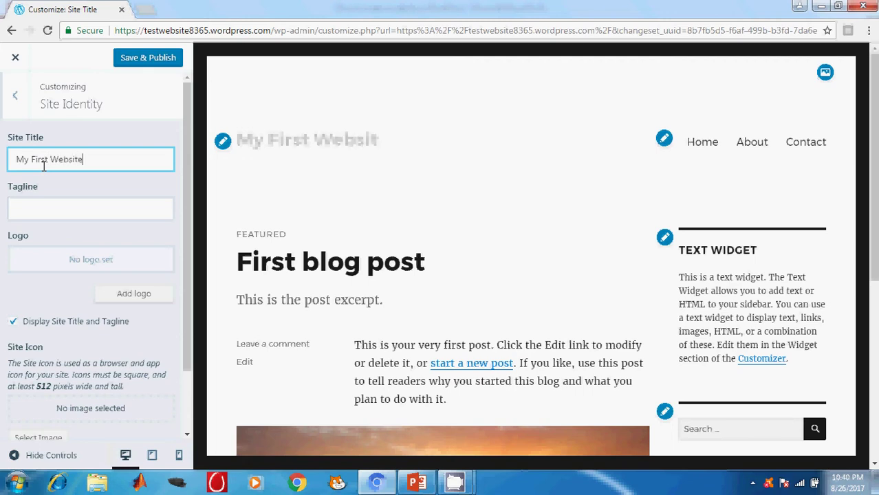
left_click(49, 205)
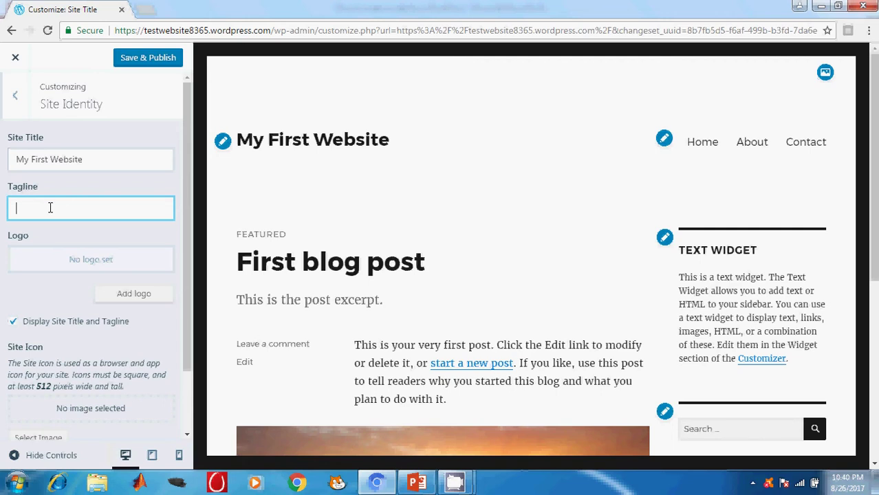
type("Profess")
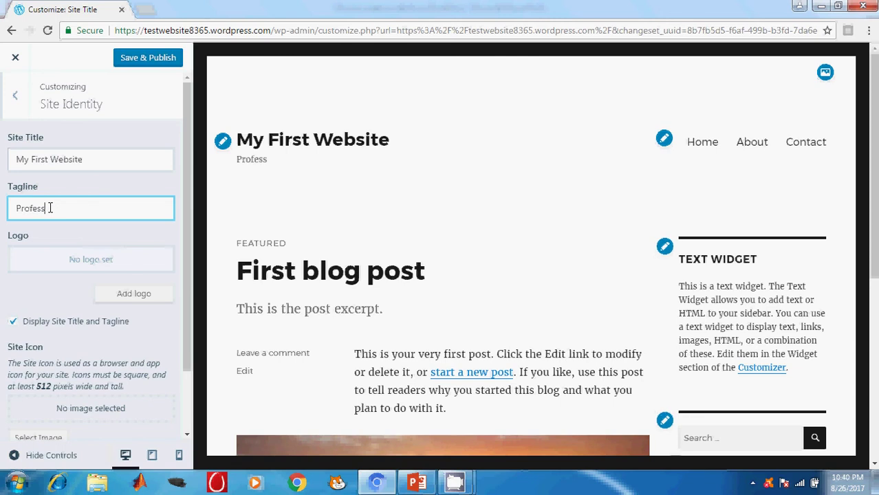
type("ional")
left_click(132, 302)
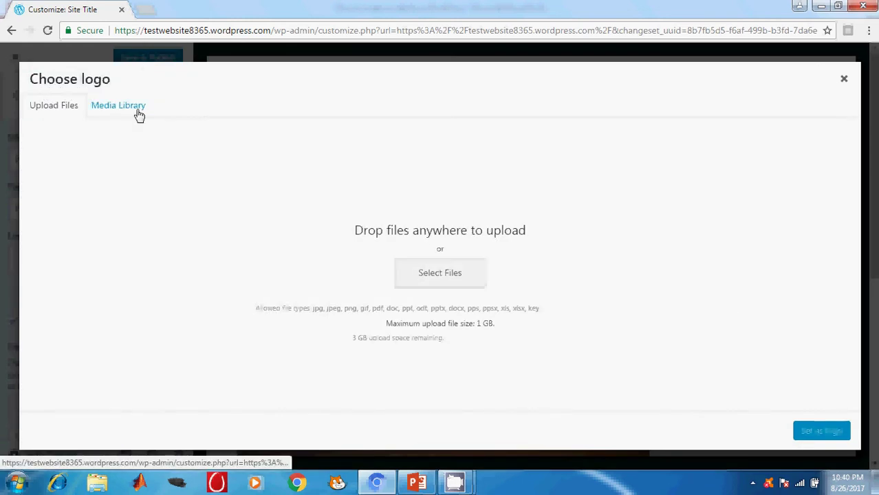
Step: Upload the kitten photo 1.jpg and set it as the site logo
left_click(137, 113)
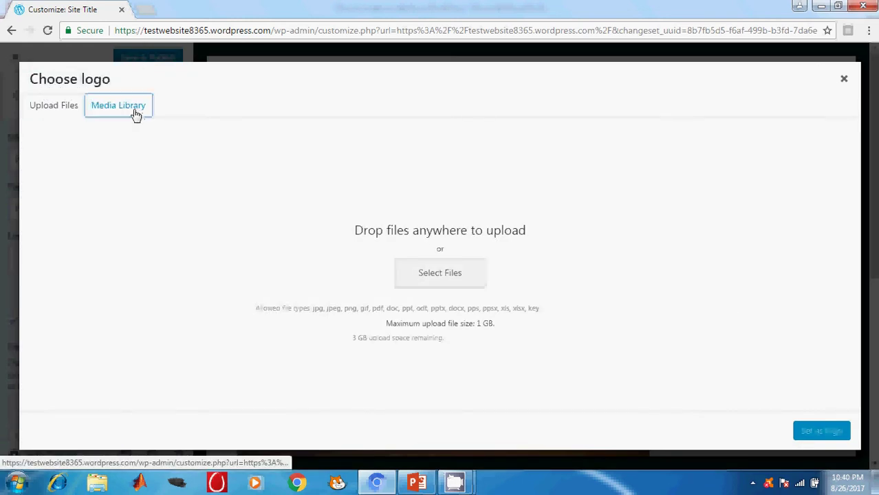
left_click(57, 112)
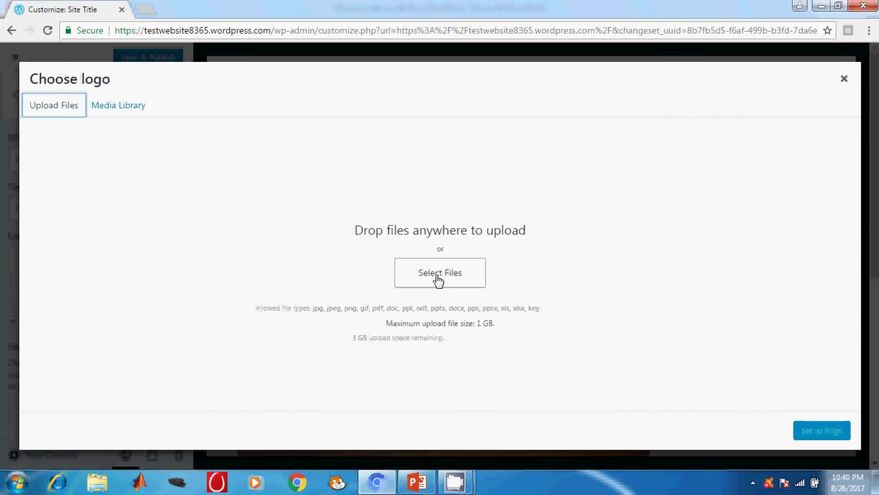
left_click(438, 276)
left_click(154, 100)
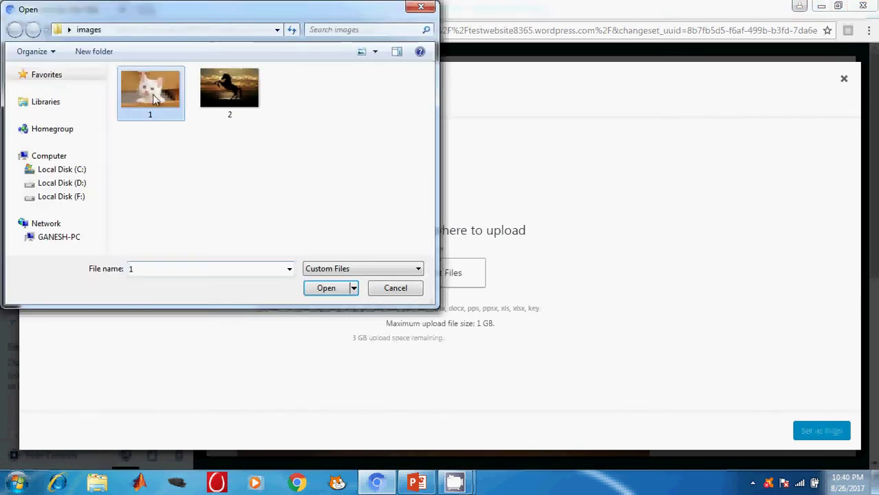
left_click(328, 289)
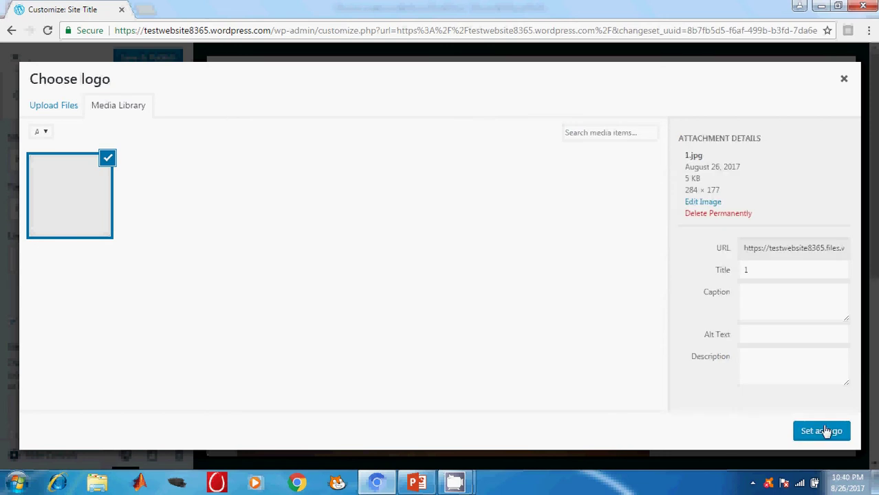
left_click(828, 431)
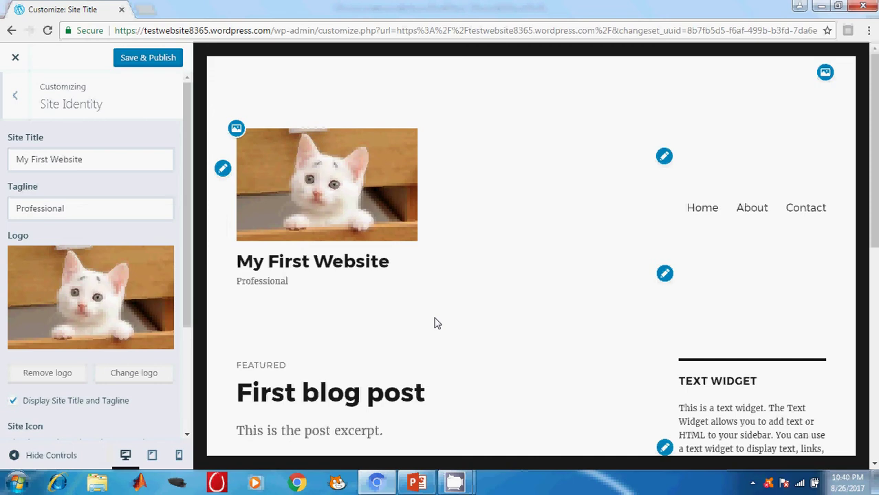
scroll(121, 320, "down", 3)
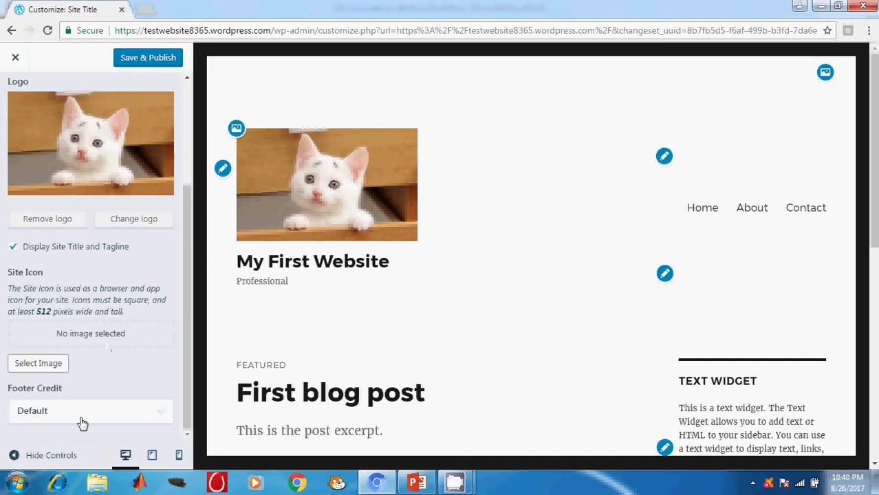
Step: Upload horse image 2, crop it square as the site icon, and Save & Publish
left_click(52, 369)
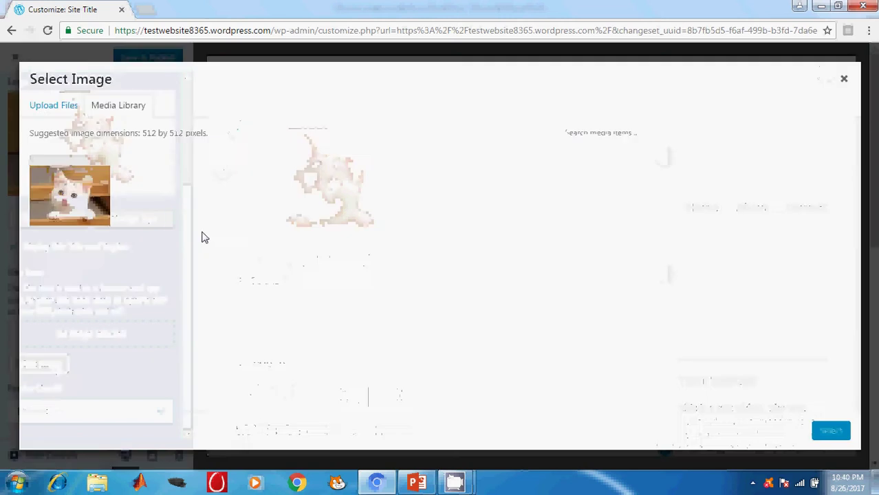
left_click(60, 106)
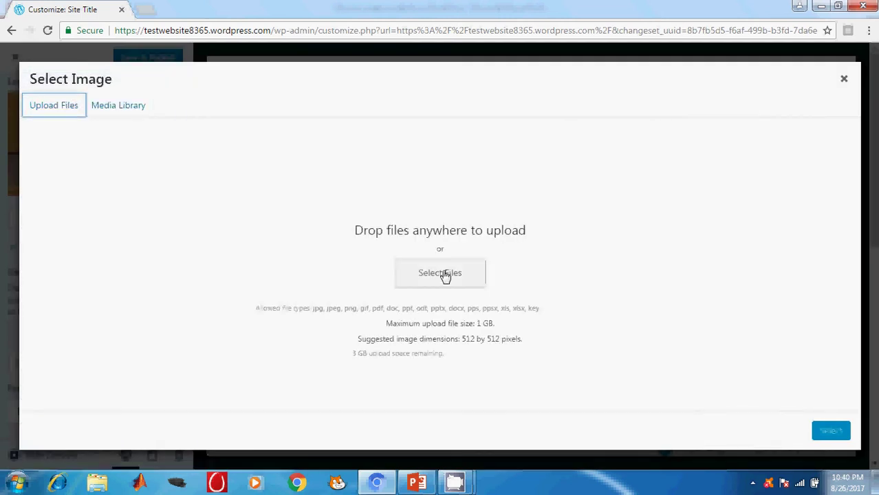
left_click(443, 274)
left_click(234, 96)
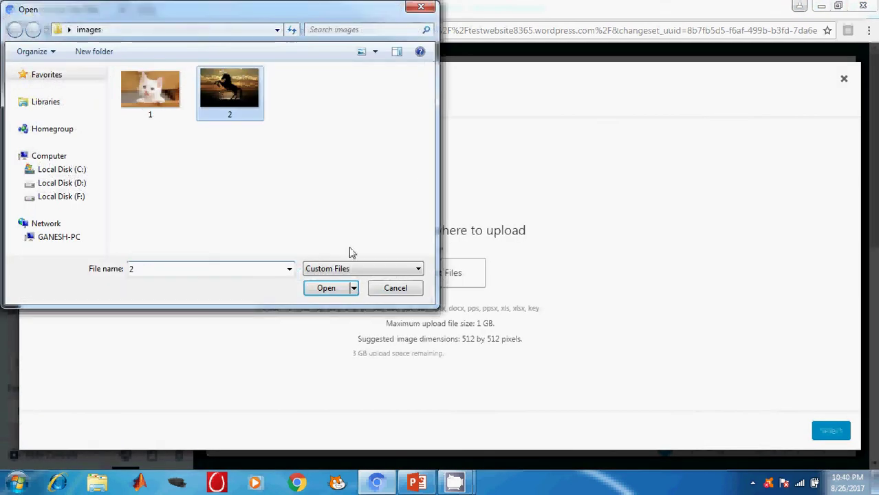
left_click(329, 288)
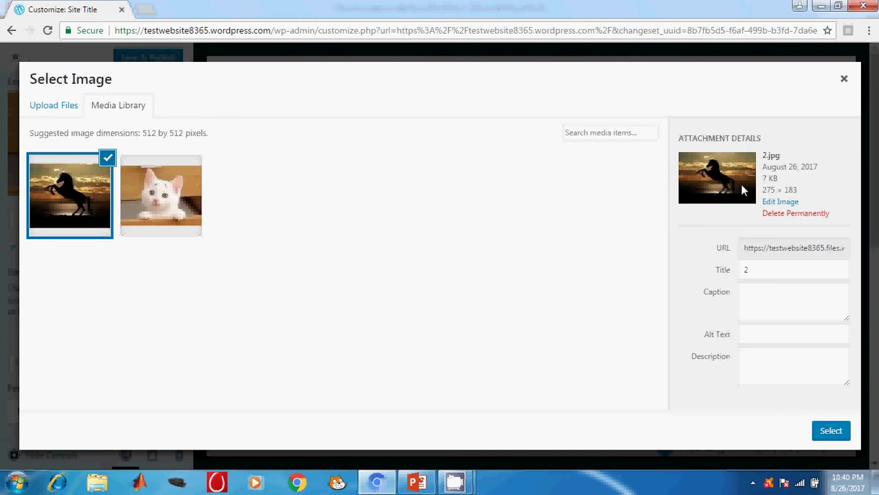
left_click(830, 435)
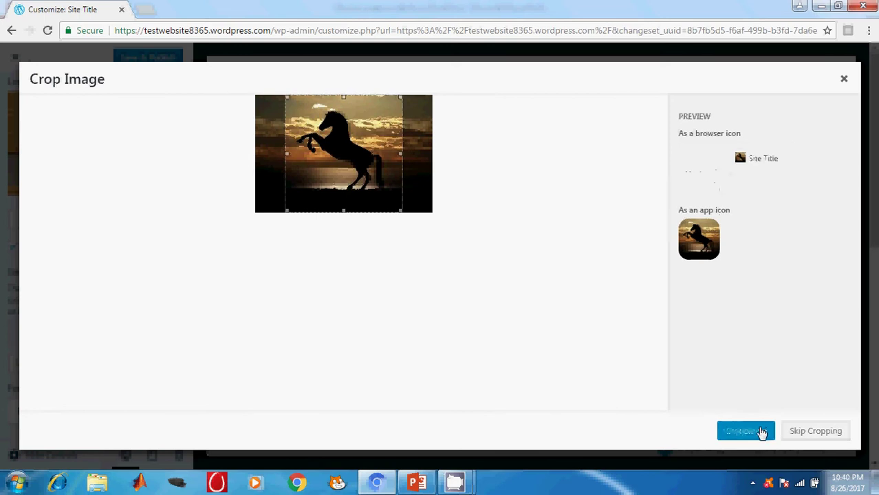
left_click(762, 432)
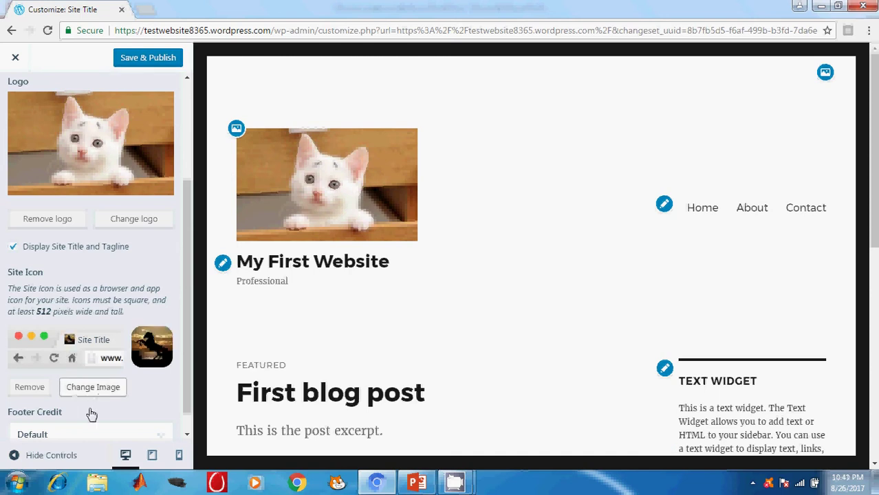
scroll(90, 412, "down", 1)
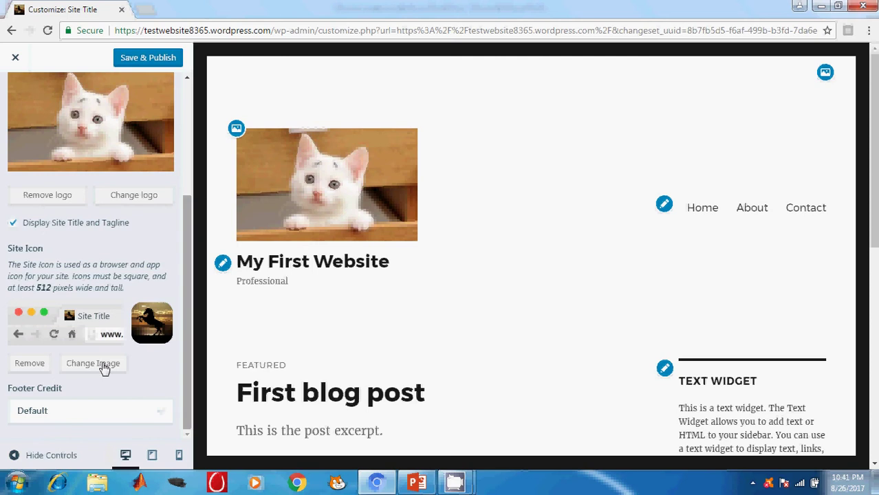
left_click(144, 61)
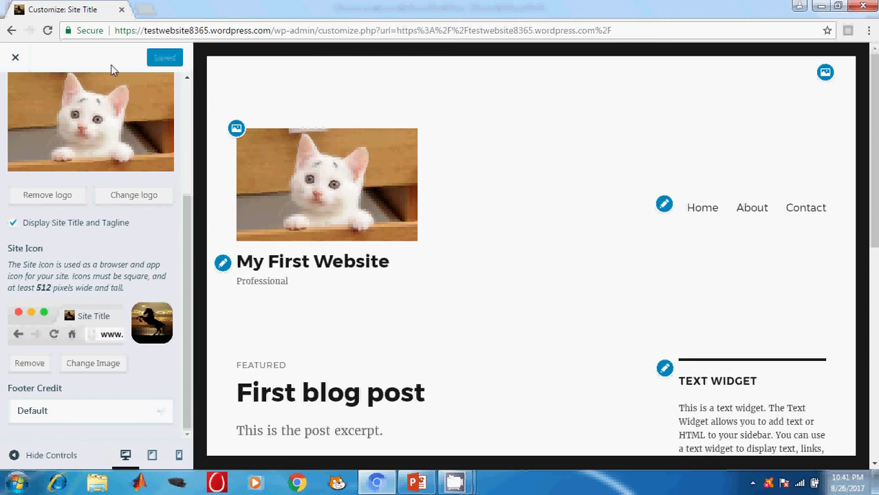
Step: Review the live My First Website front page, then reopen the Customizer from My Sites
left_click(17, 59)
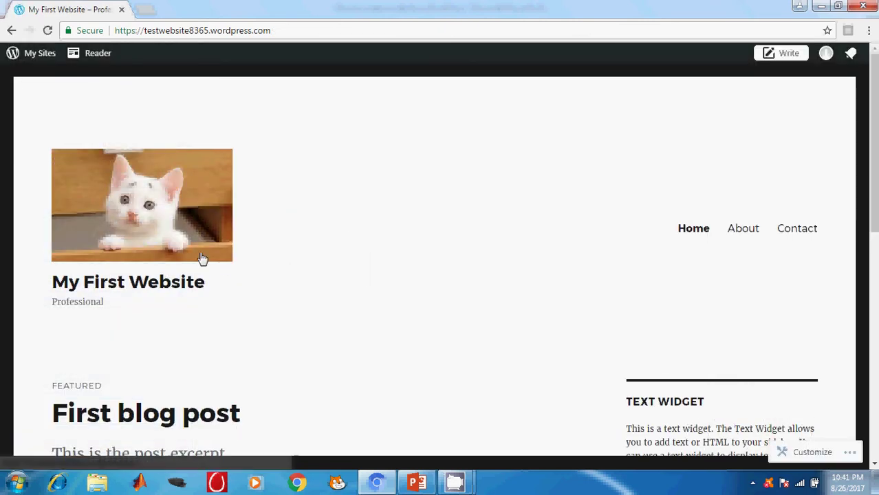
scroll(669, 106, "down", 3)
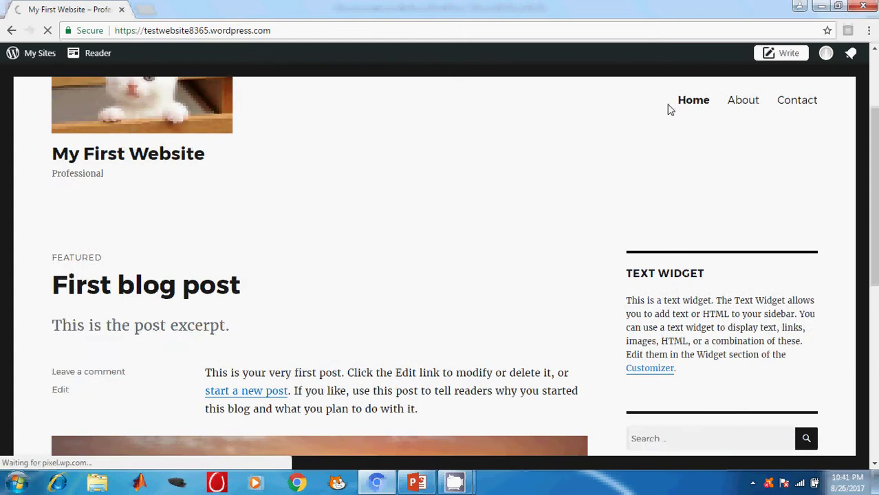
scroll(88, 112, "down", 5)
scroll(234, 148, "up", 9)
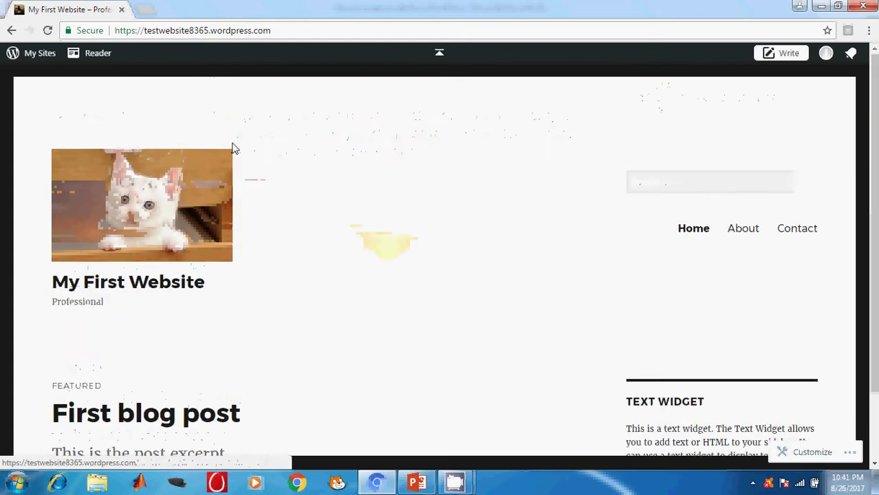
left_click(30, 58)
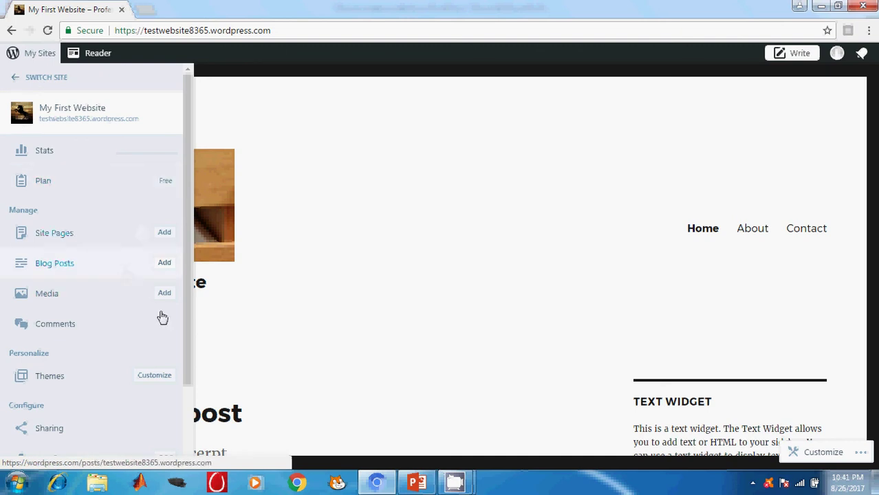
left_click(164, 379)
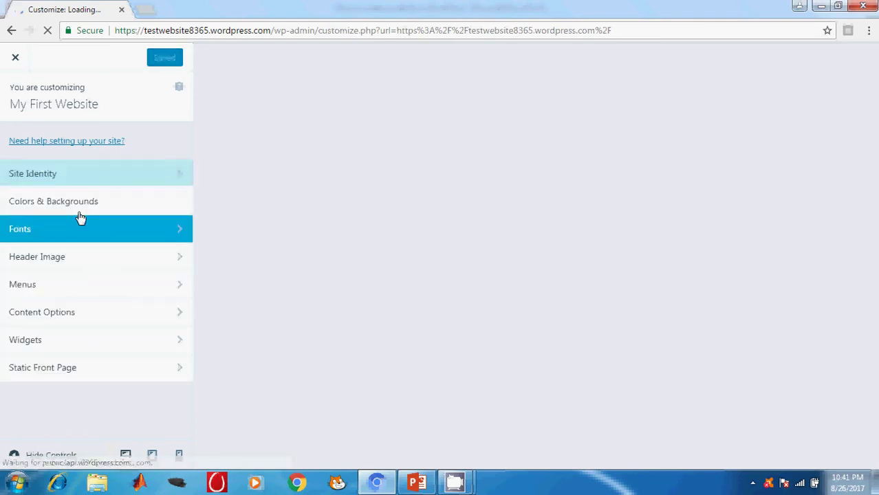
Step: Switch the site background to the grey swatch in Colors & Backgrounds and publish it
left_click(64, 206)
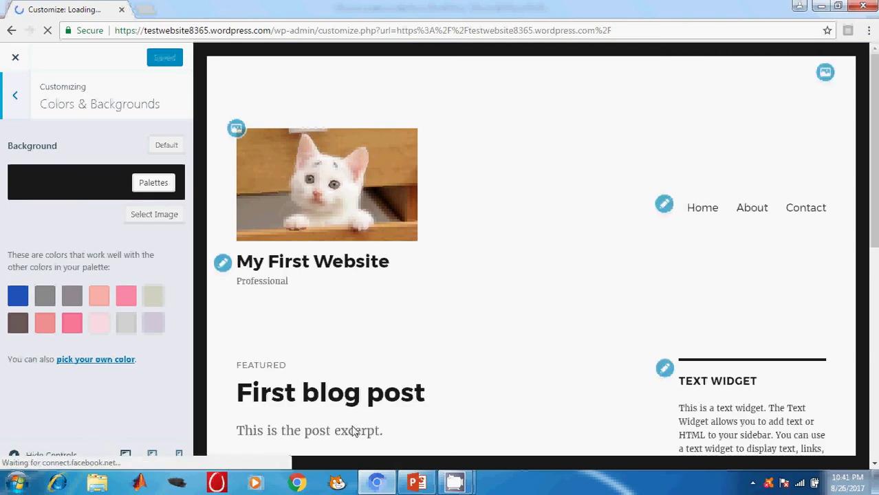
left_click(43, 299)
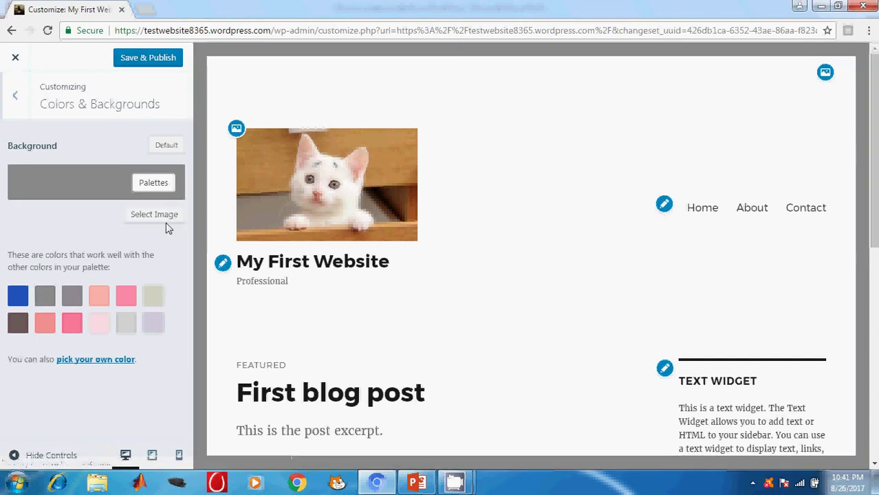
left_click(150, 60)
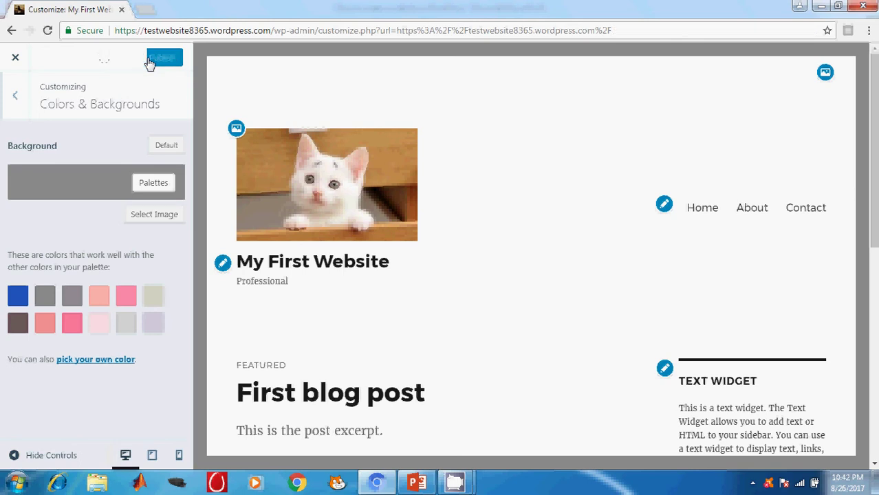
left_click(17, 110)
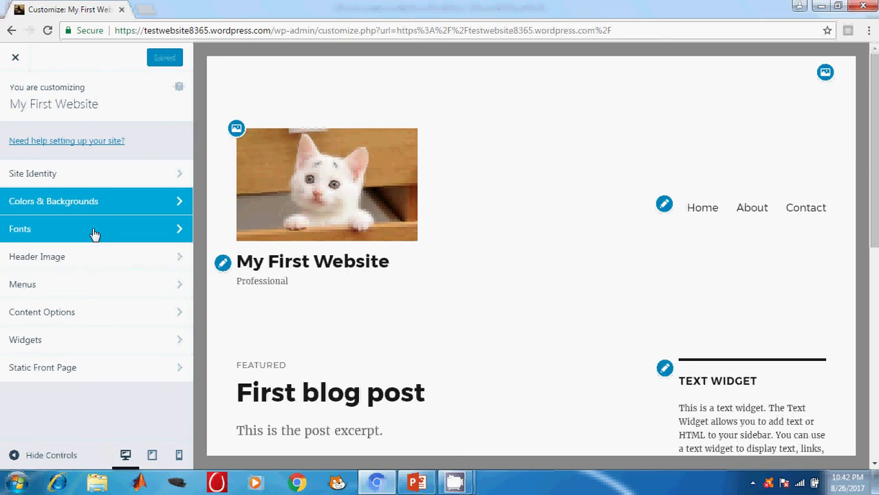
Step: Leave both the Headings and Base Font set to Default Theme Font in the Fonts panel
left_click(94, 235)
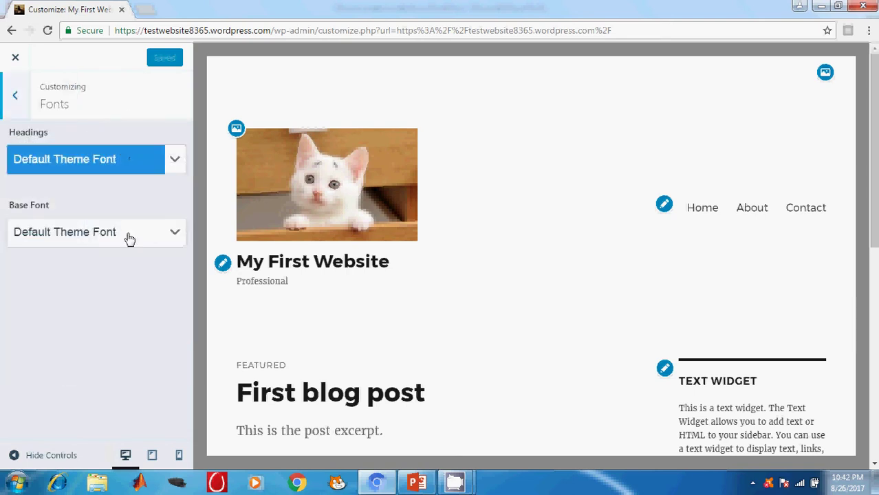
left_click(166, 160)
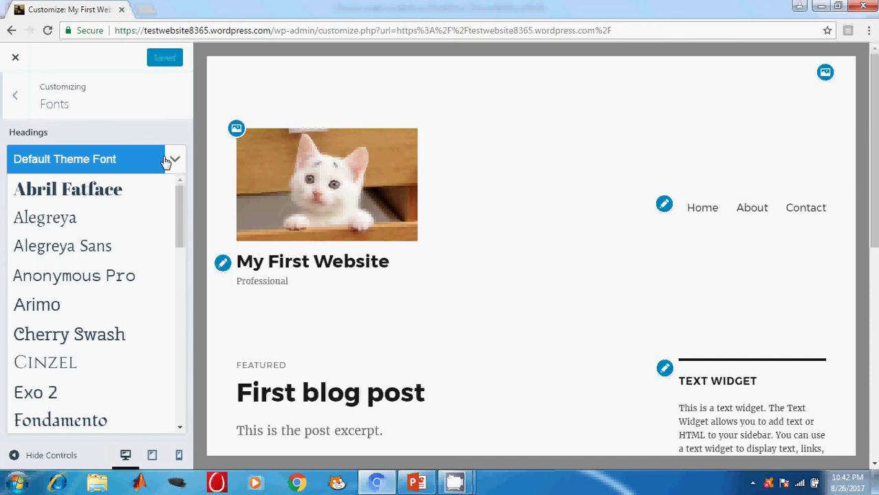
left_click(166, 160)
left_click(93, 235)
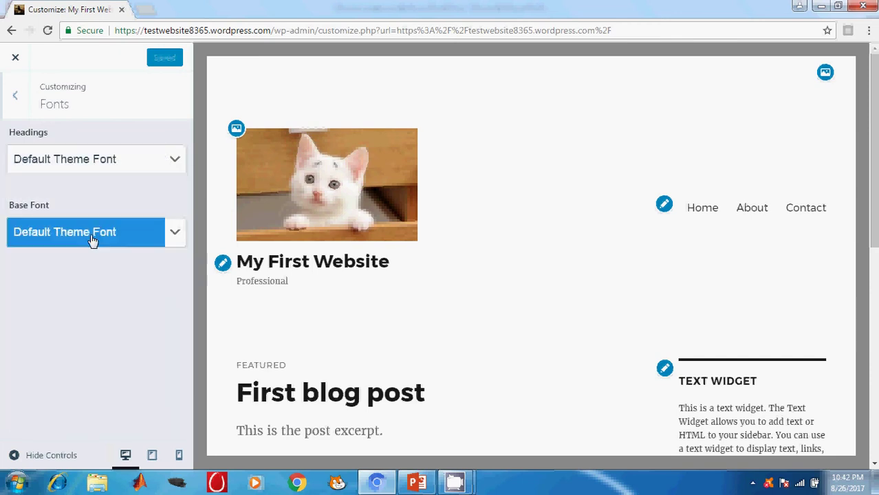
left_click(101, 237)
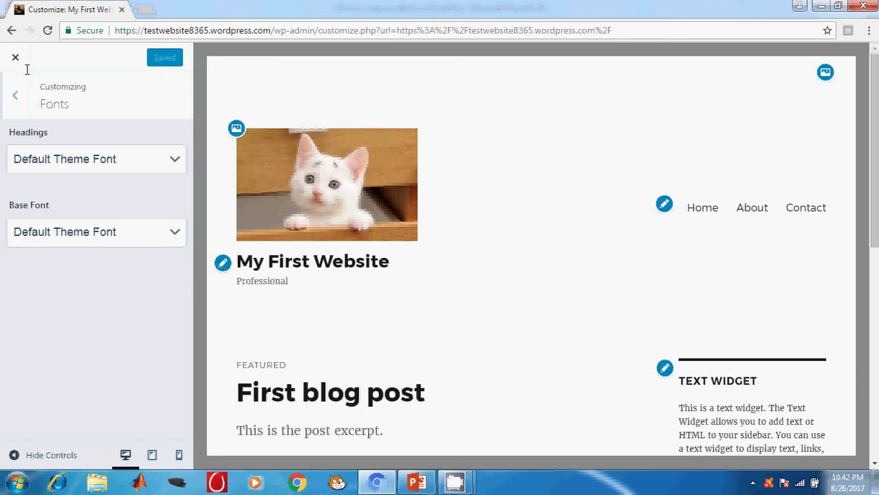
left_click(15, 96)
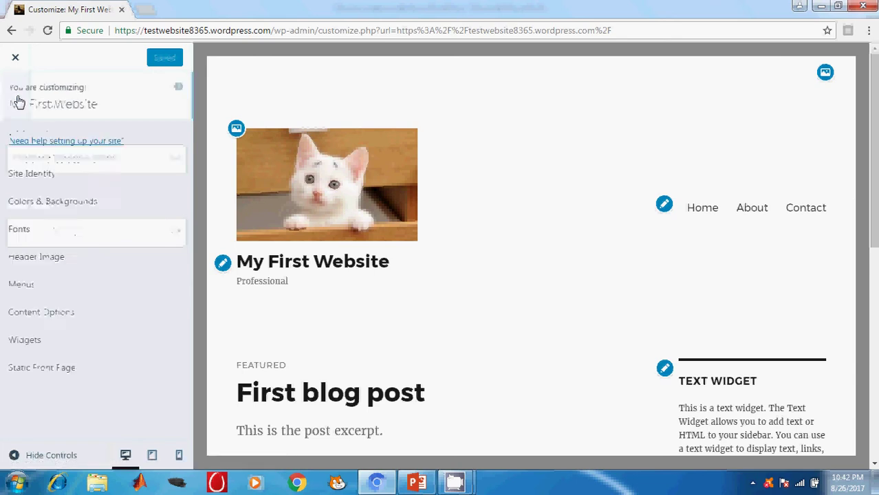
left_click(59, 260)
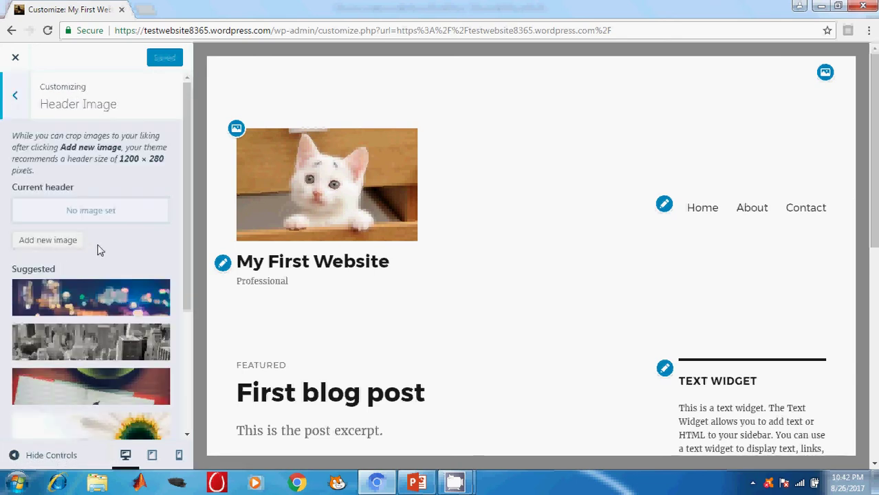
Step: Make the grey city skyline the header image, publish it, and close the Customizer to the live site
scroll(102, 251, "down", 5)
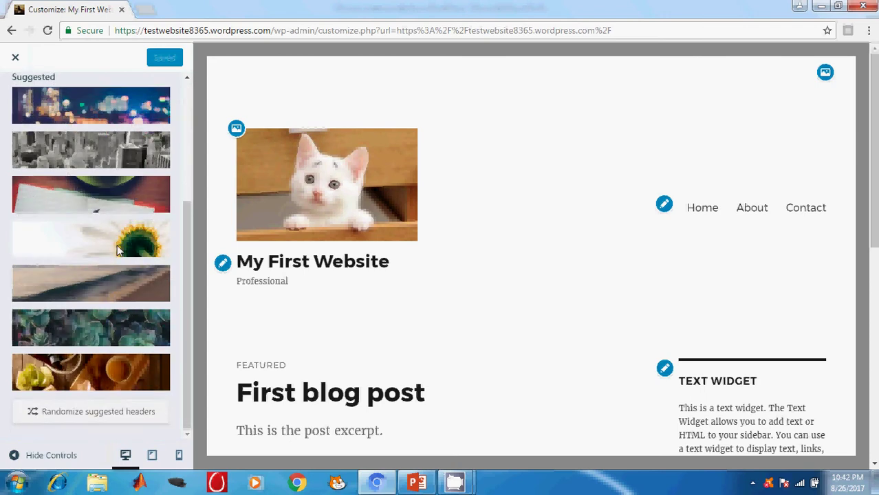
scroll(117, 251, "up", 1)
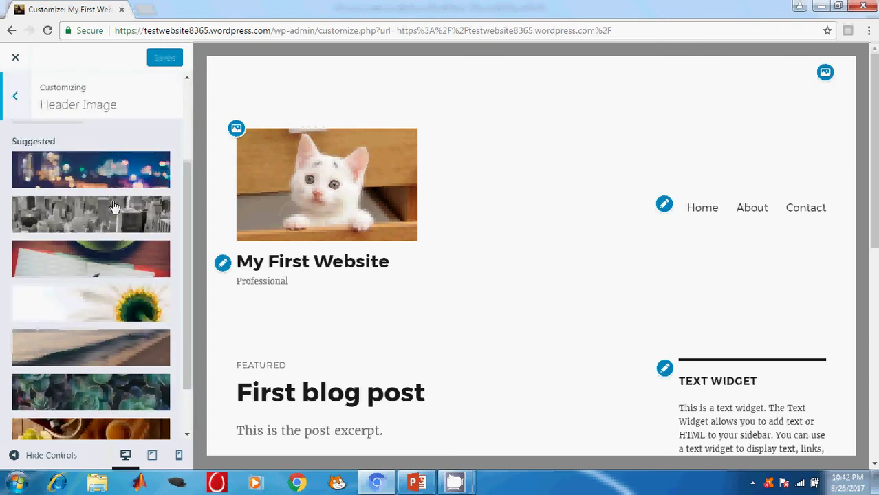
left_click(114, 207)
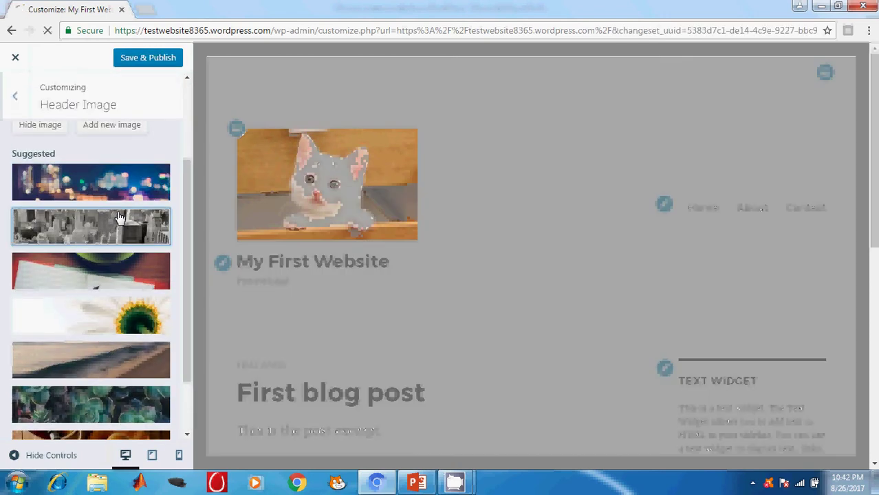
left_click(150, 59)
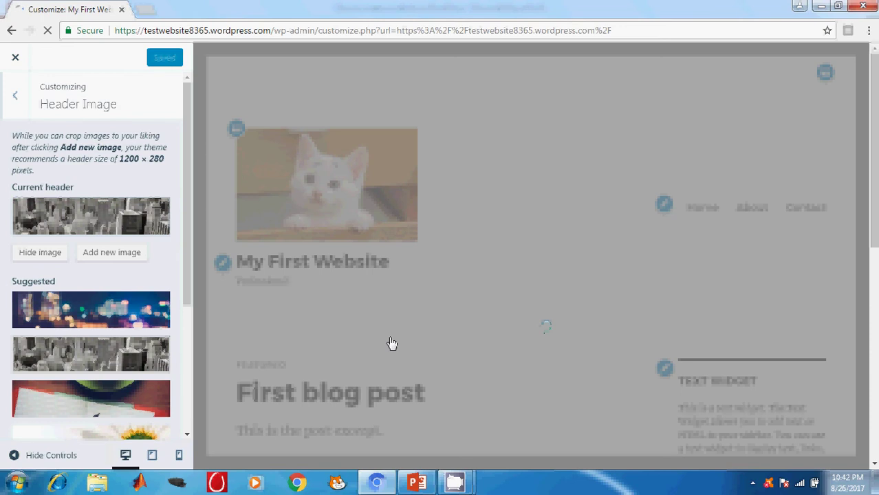
scroll(522, 319, "down", 2)
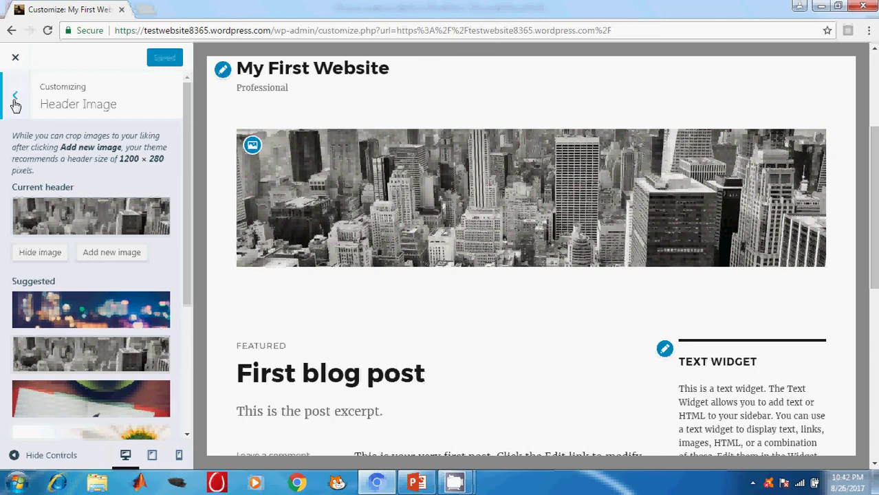
left_click(15, 59)
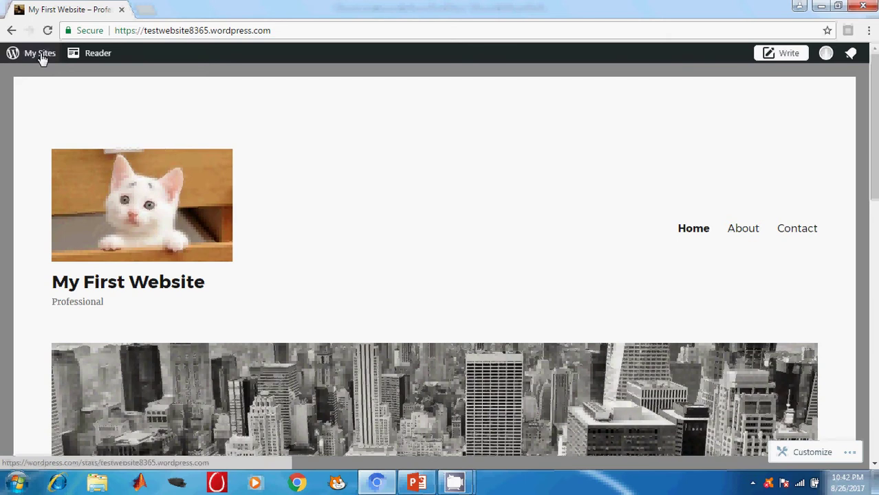
left_click(41, 55)
Step: Show the Adding Content slide (slide 5) in PowerPoint, then return to the browser
left_click(418, 483)
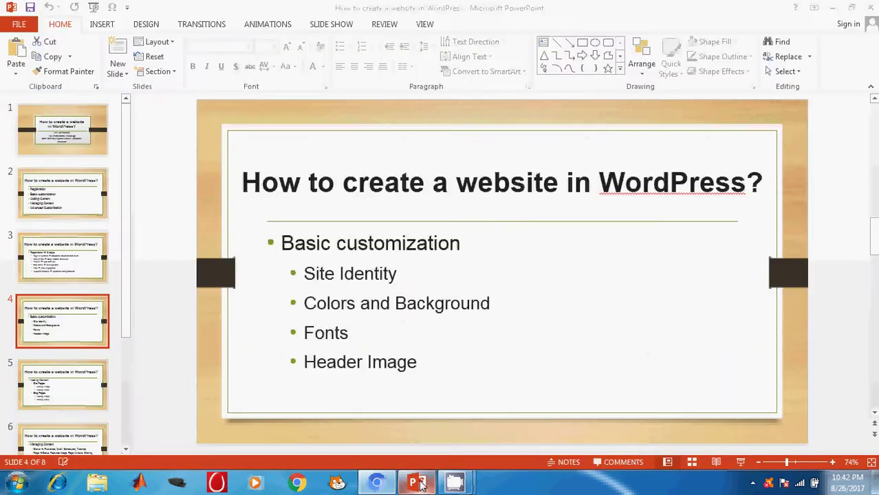
left_click(70, 385)
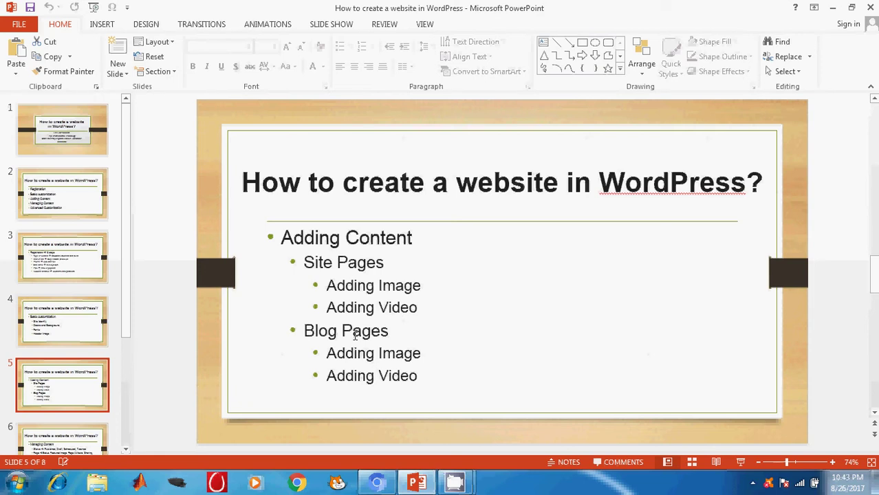
left_click(384, 483)
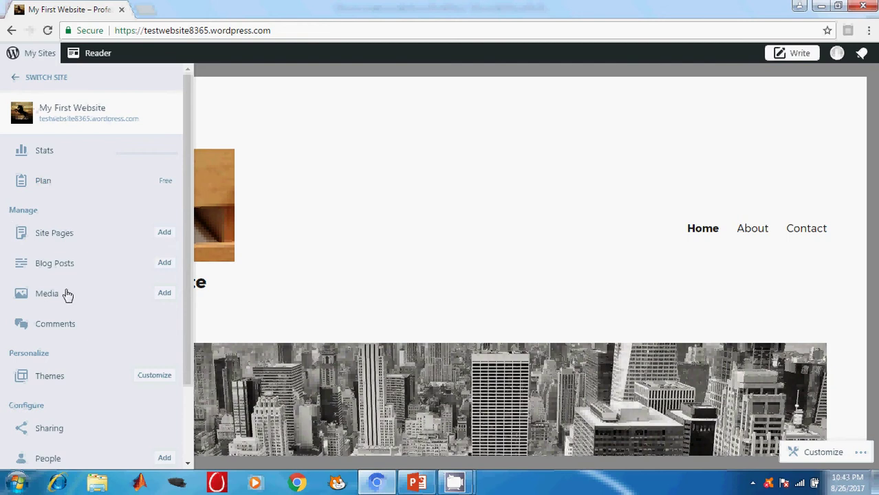
Step: Open Site Pages and load the About page into the editor
left_click(48, 236)
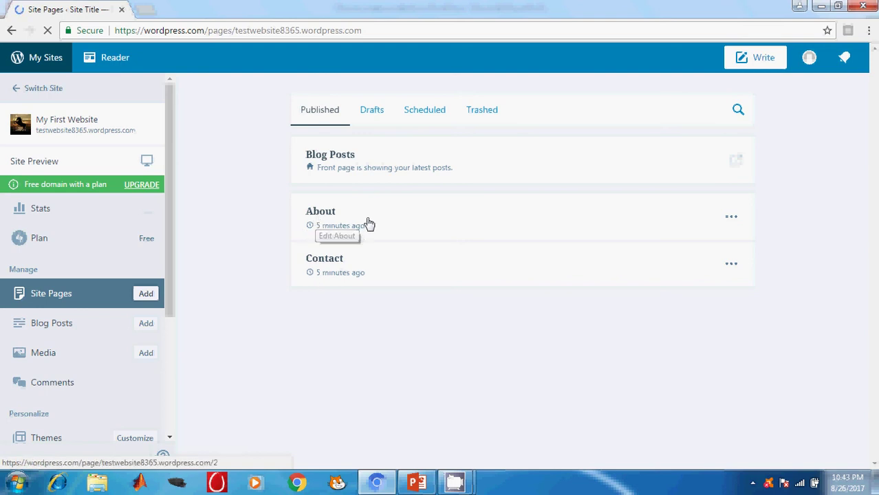
left_click(326, 217)
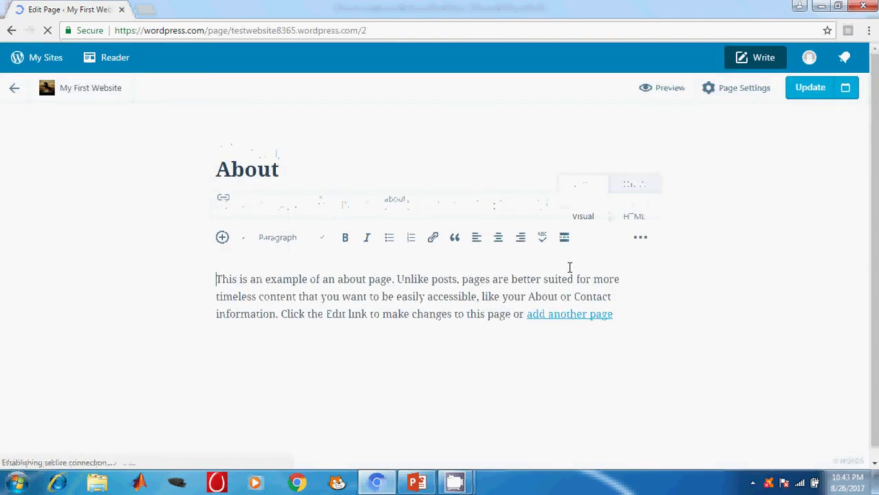
Step: Replace the sample text with 'This is an about page.' and a line 'It tells about me and my websit'
left_click_drag(616, 316, 206, 273)
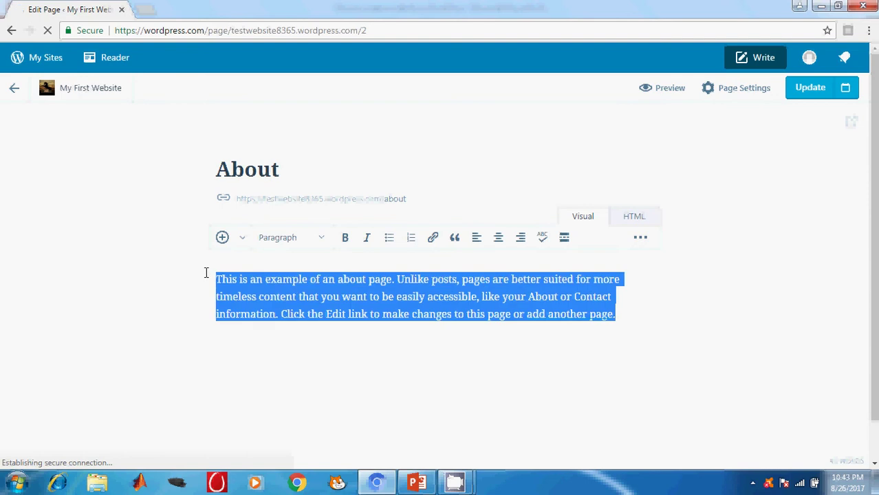
key("Delete")
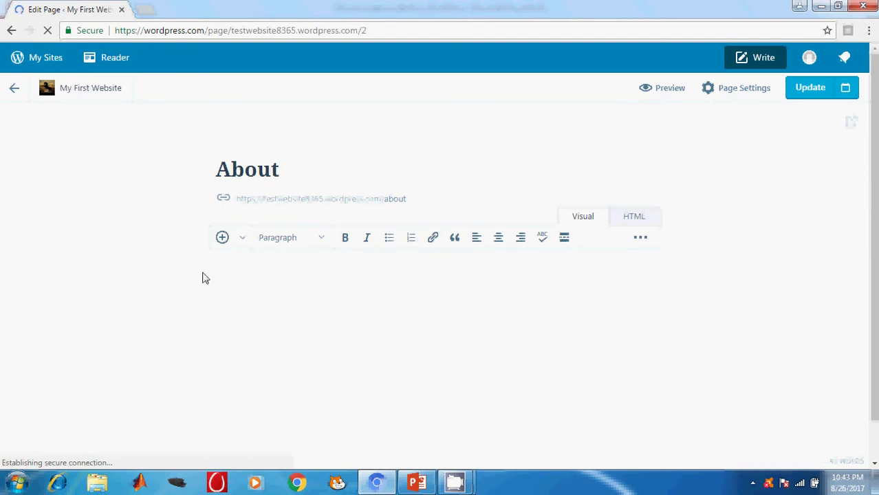
type("T")
type("his is ")
type("amn")
key("BackSpace")
key("BackSpace")
type("n about page")
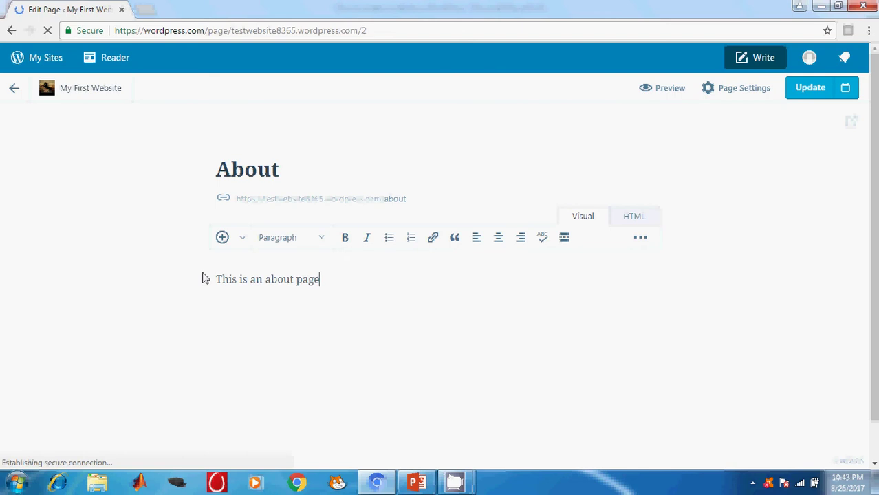
type(".")
key("Return")
type("It tells about ")
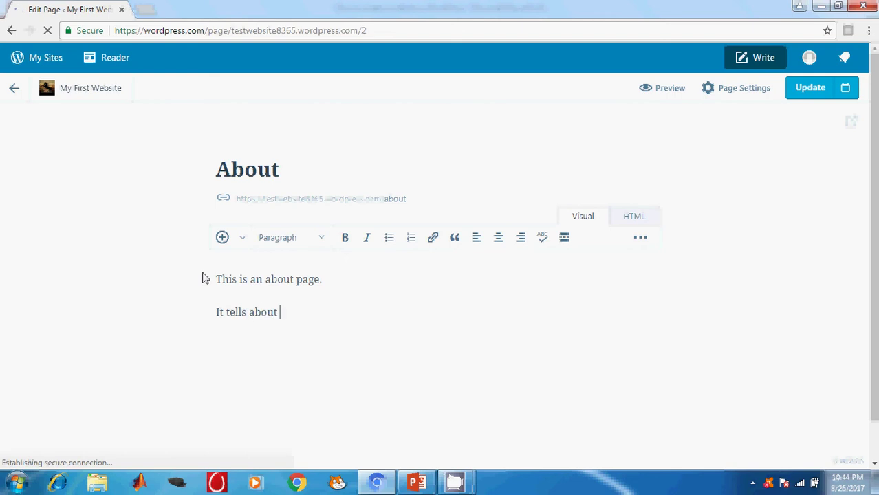
type("me and my ")
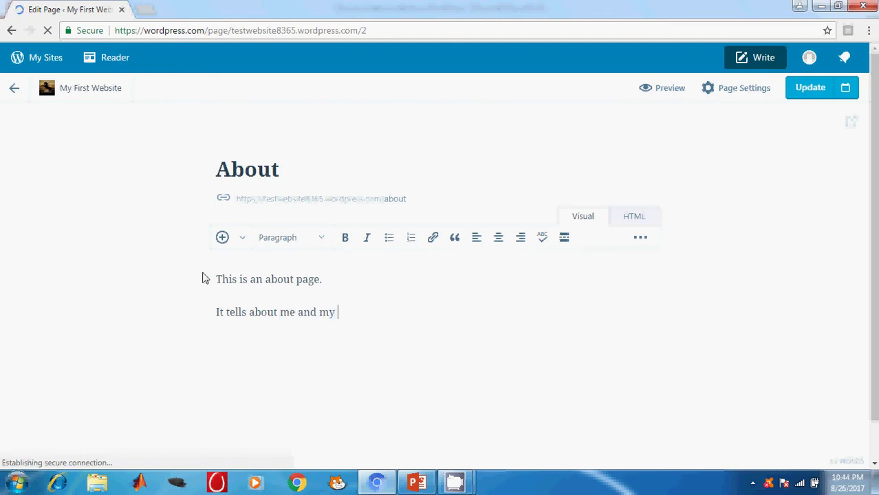
type("website")
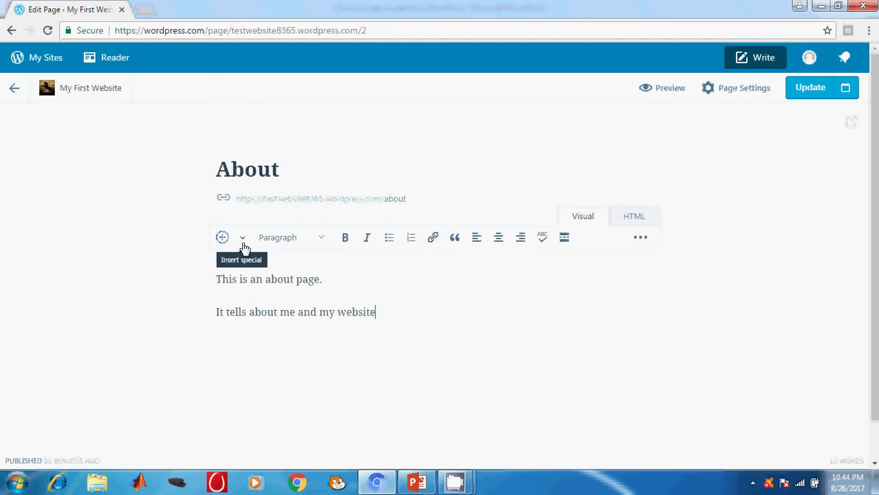
Step: Make the first line Heading 2 and the second a bold bullet, then update the page
triple_click(240, 279)
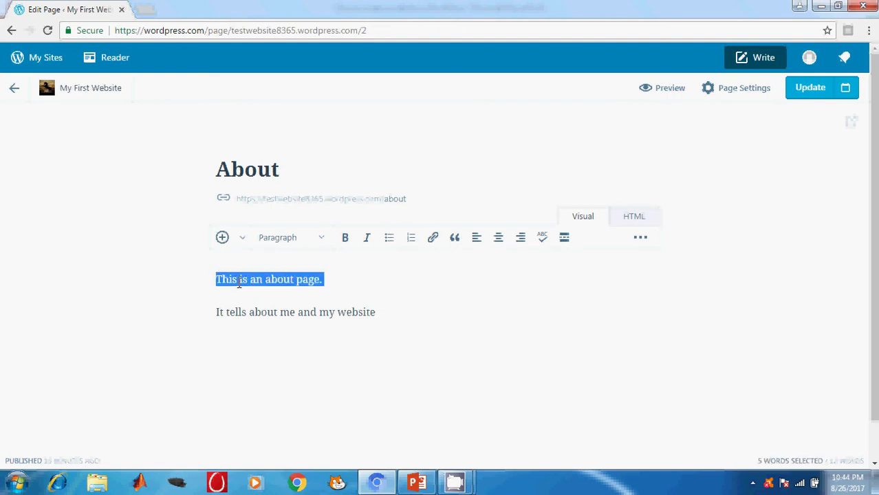
left_click(321, 241)
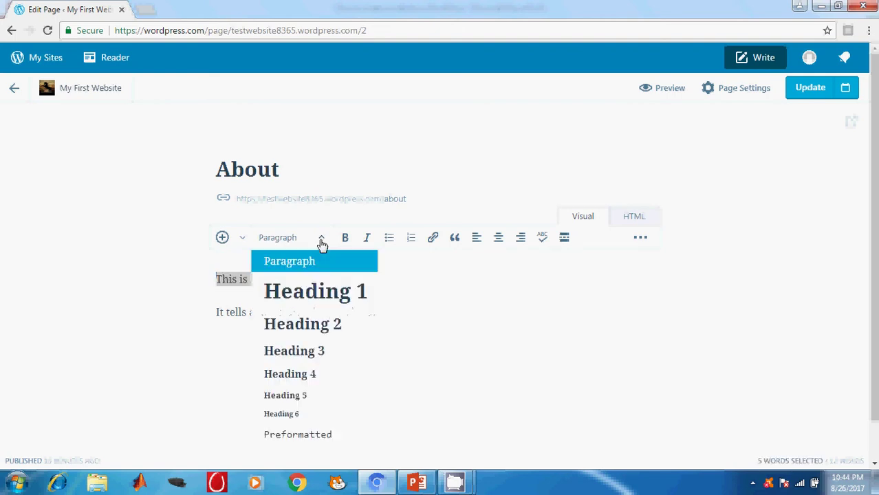
left_click(323, 324)
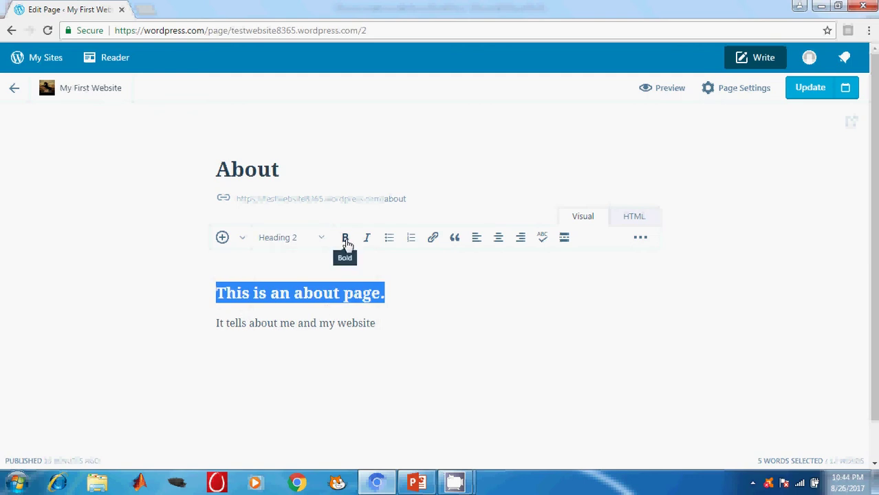
triple_click(337, 327)
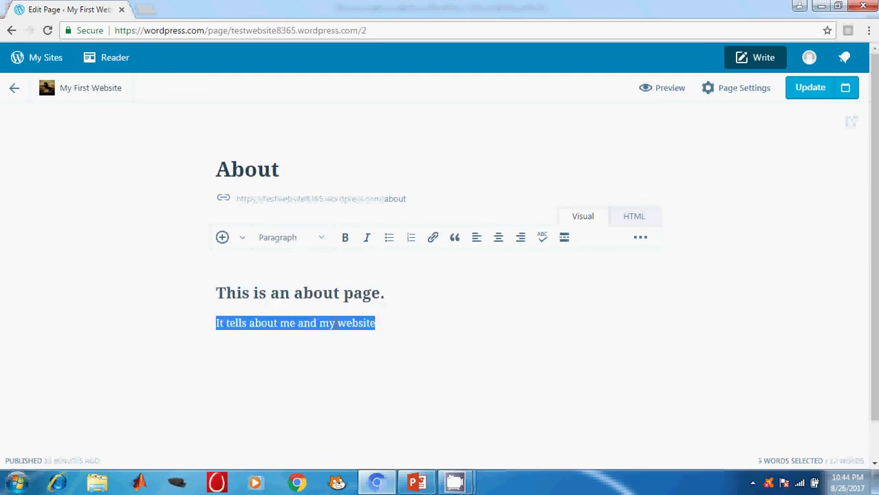
left_click(390, 242)
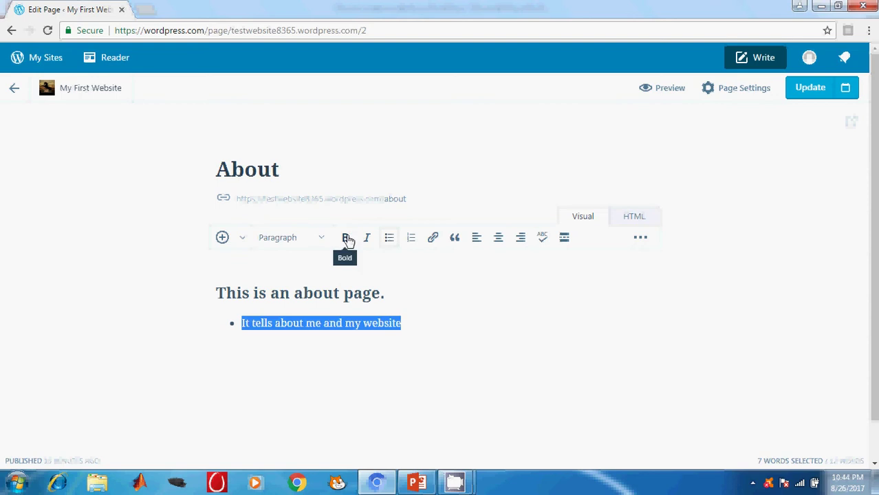
left_click(345, 241)
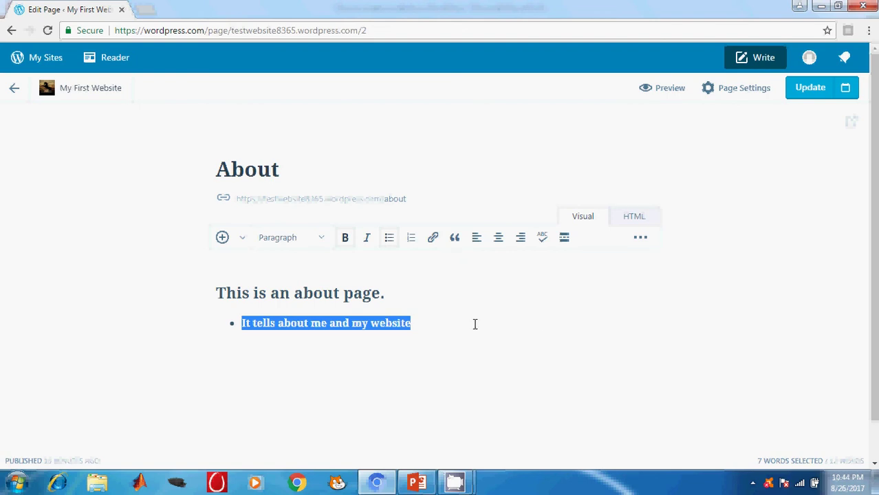
left_click(819, 91)
left_click(808, 91)
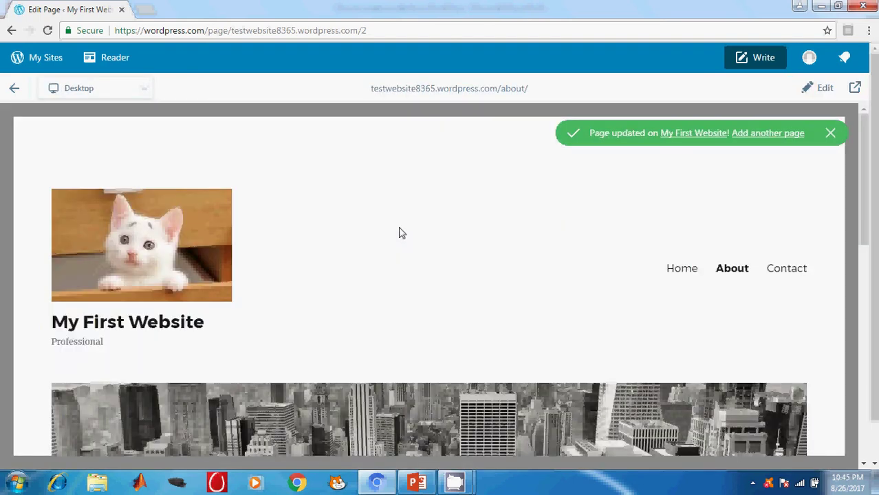
Step: Return to the dashboard and reopen the About page from the Site Pages list
scroll(403, 234, "down", 6)
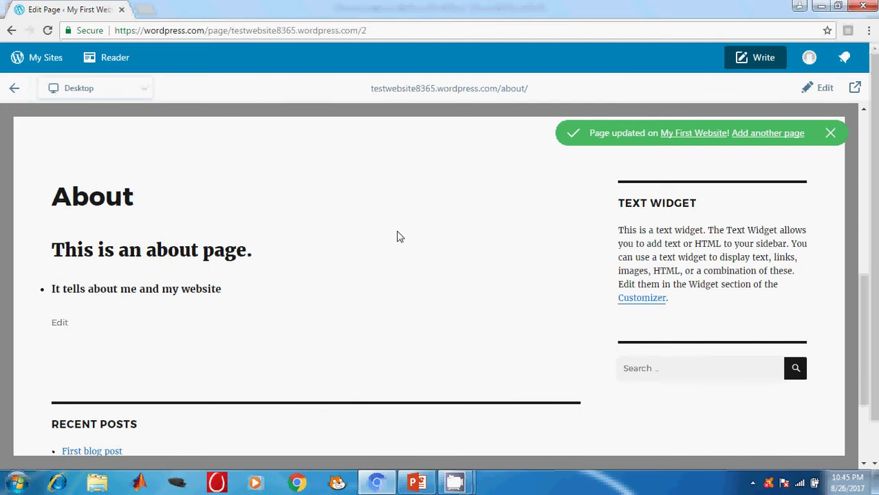
scroll(397, 236, "up", 6)
left_click(37, 56)
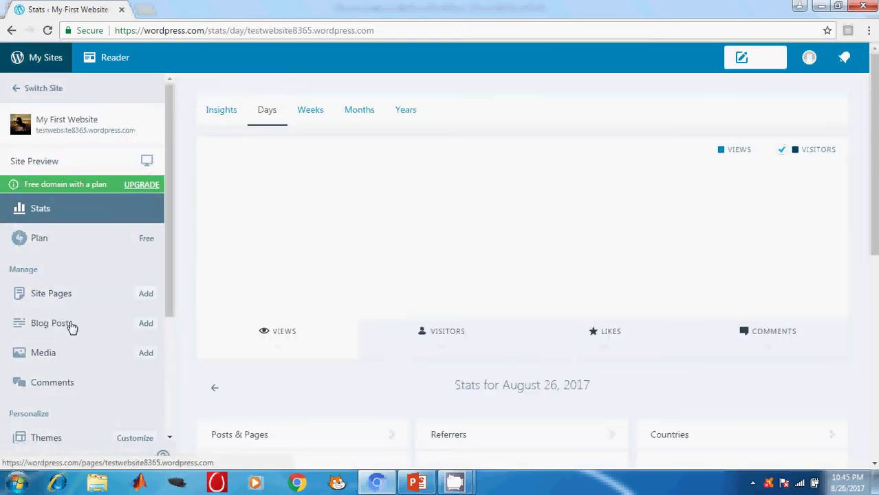
left_click(60, 299)
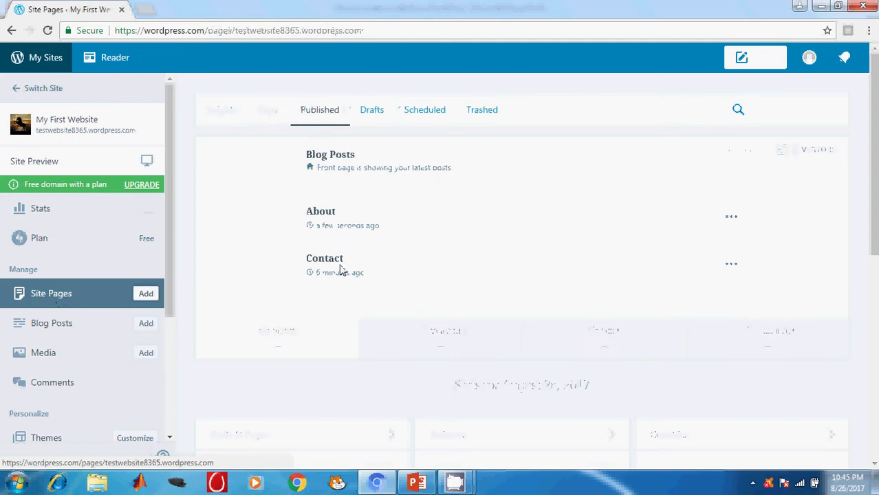
left_click(327, 218)
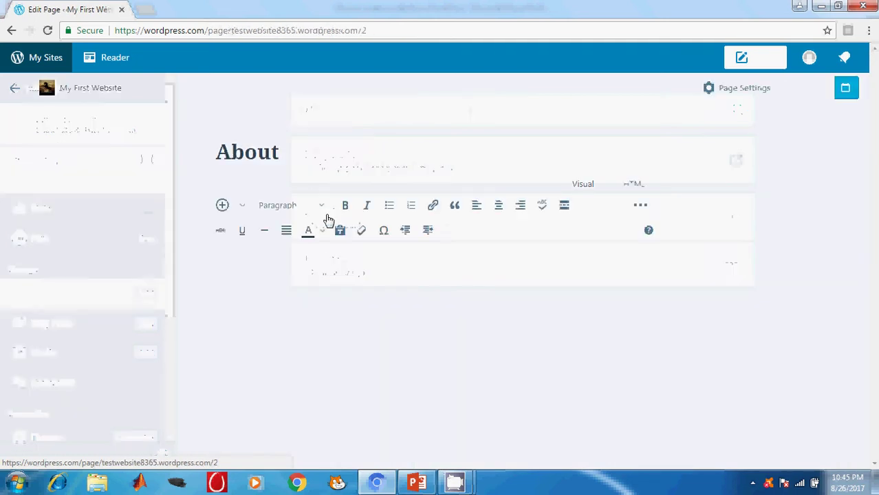
Step: Insert the second rearing-horse image from the media library's Images into the About page
left_click(243, 208)
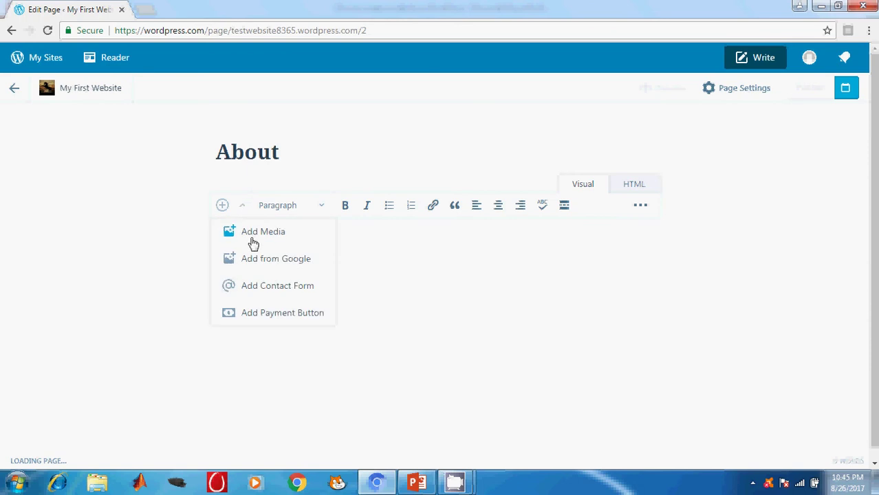
left_click(254, 239)
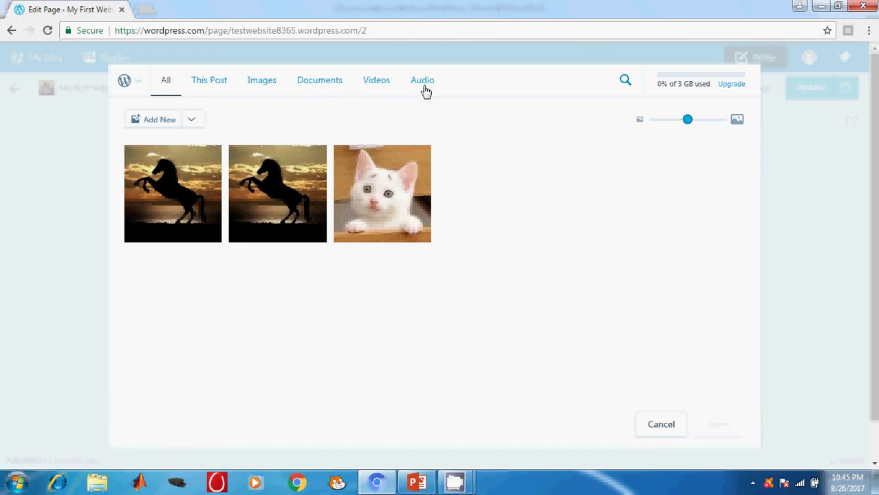
left_click(379, 86)
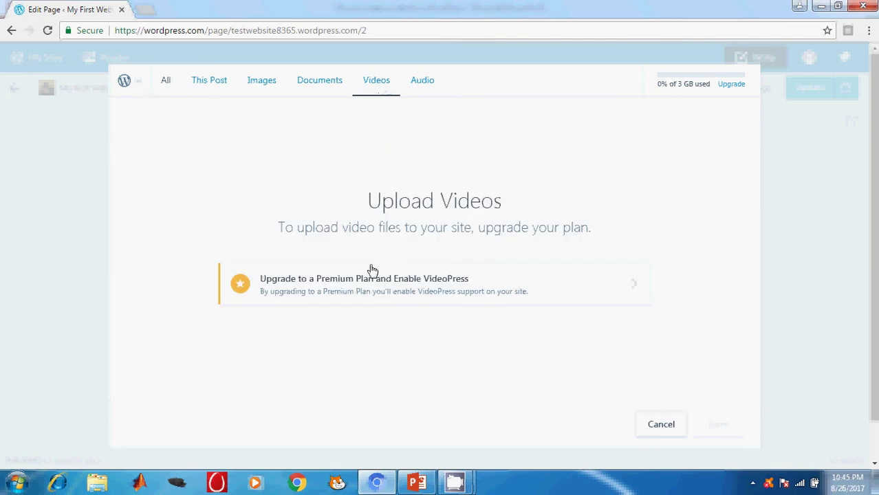
left_click(438, 86)
left_click(260, 86)
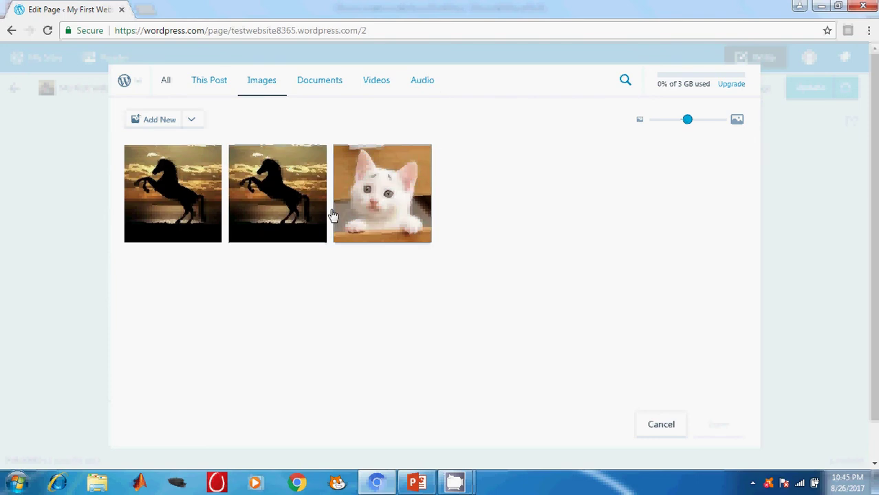
left_click(289, 210)
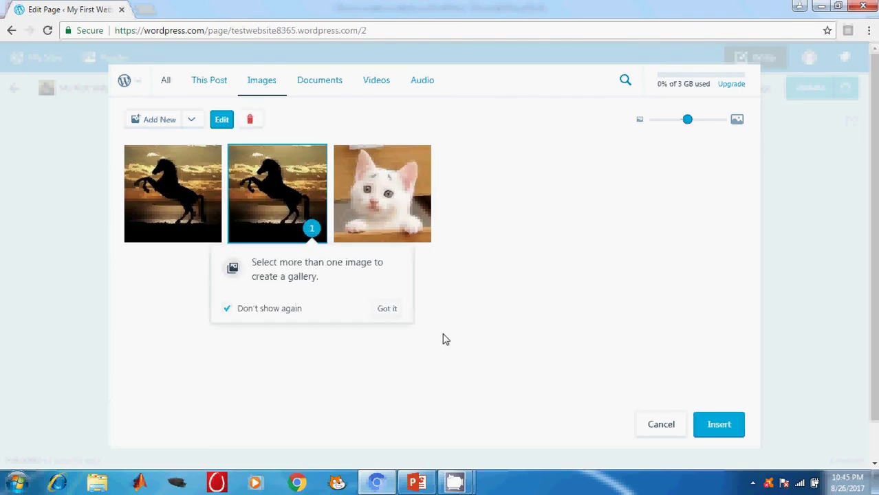
left_click(732, 434)
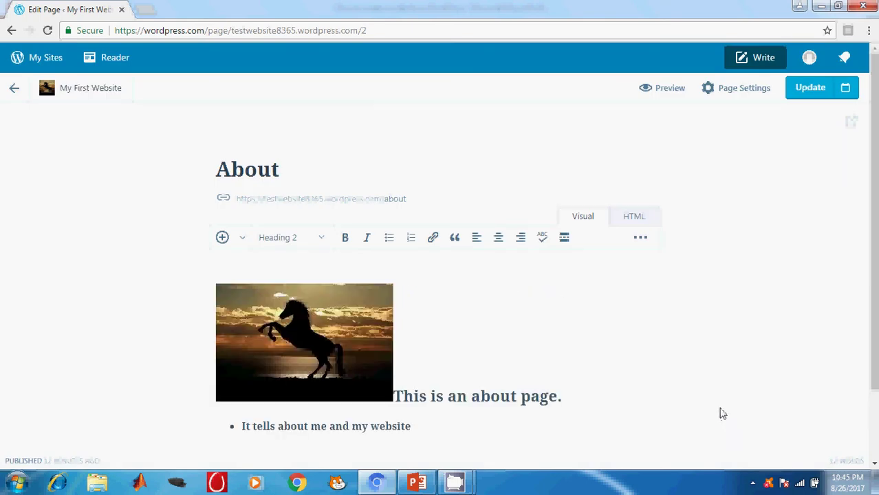
Step: Put the heading on its own line below the horse image and update the page
scroll(457, 315, "down", 2)
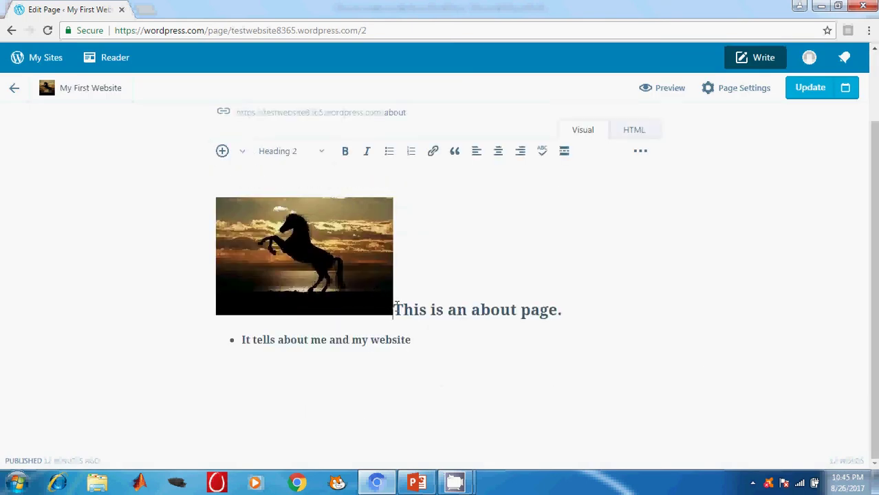
left_click(349, 280)
left_click_drag(349, 280, 445, 422)
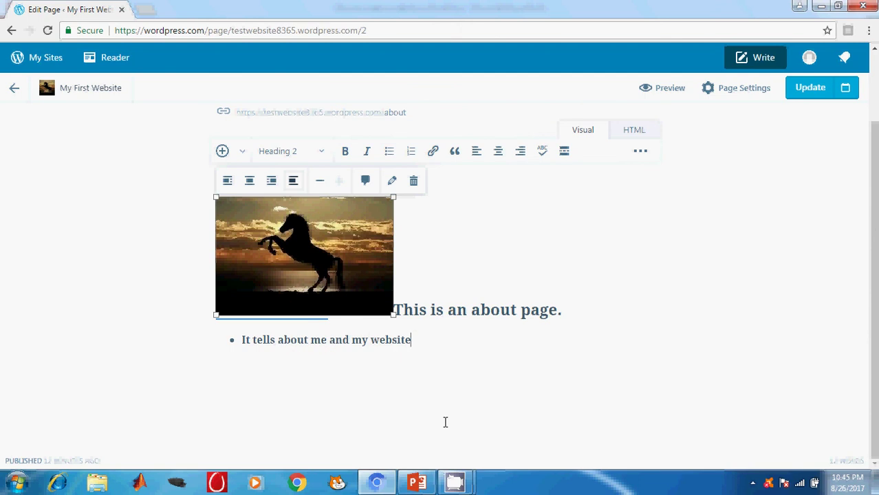
key("Right")
key("Return")
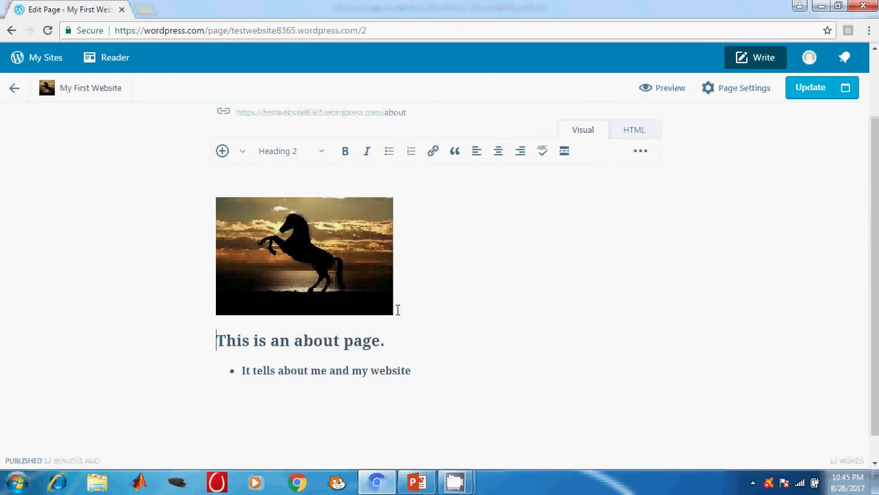
left_click(333, 262)
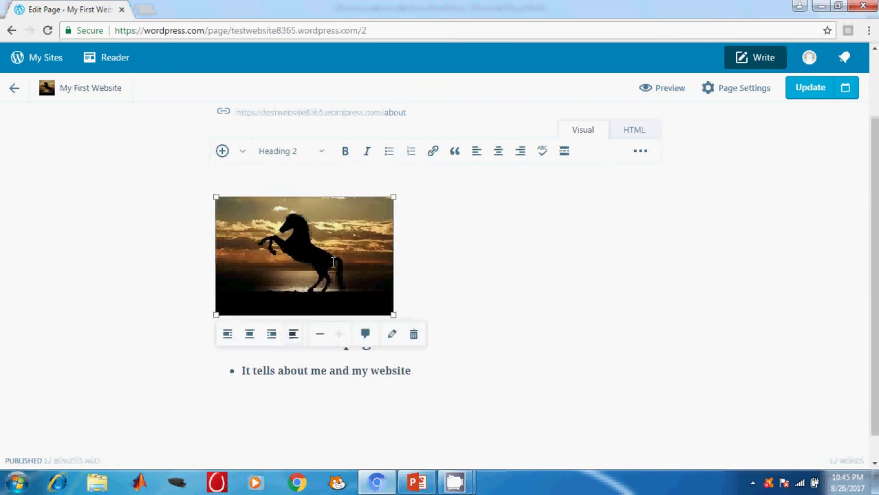
left_click(541, 279)
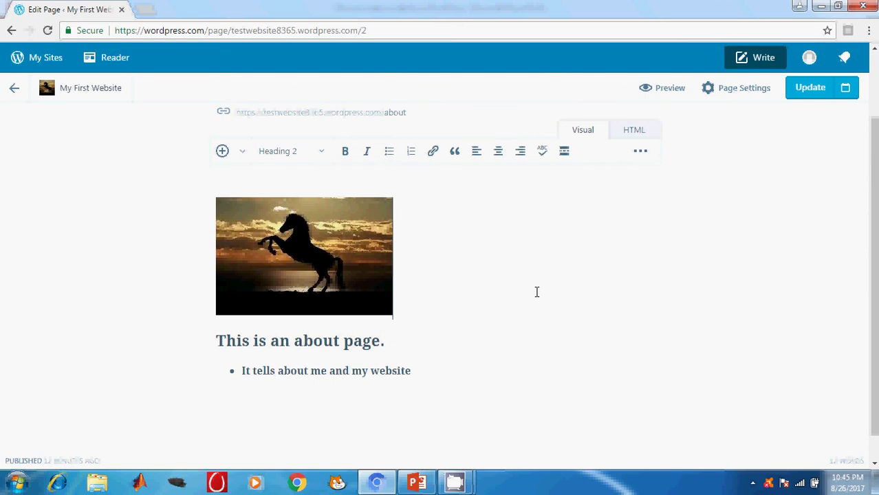
left_click(815, 101)
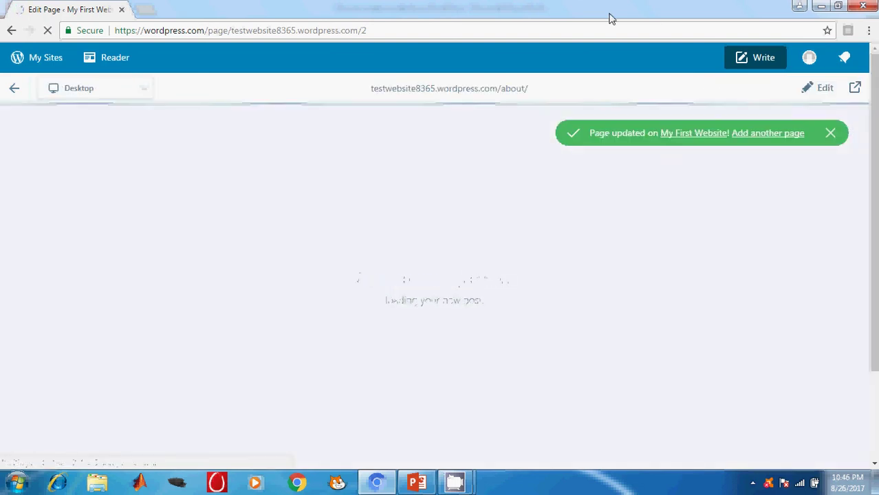
Step: Go to the site dashboard and open the Blog Posts list
left_click(50, 61)
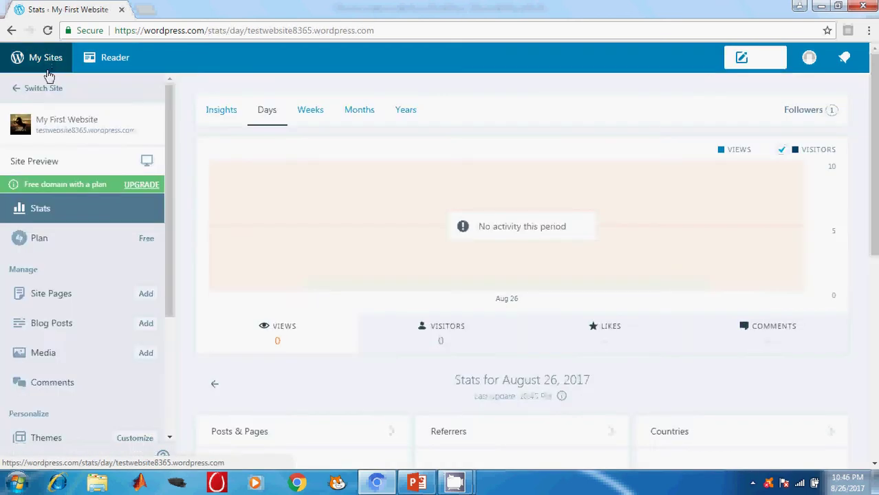
left_click(46, 326)
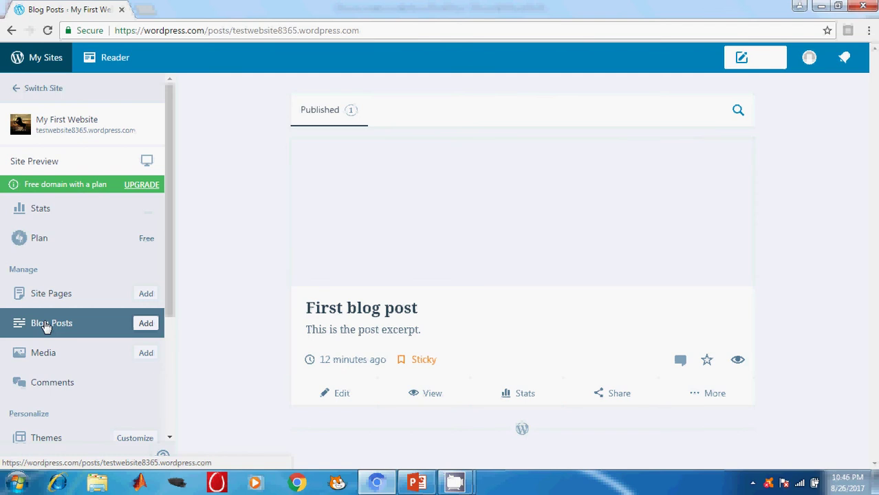
Step: Open the first blog post and retitle it 'This is my Blog Post'
left_click(341, 393)
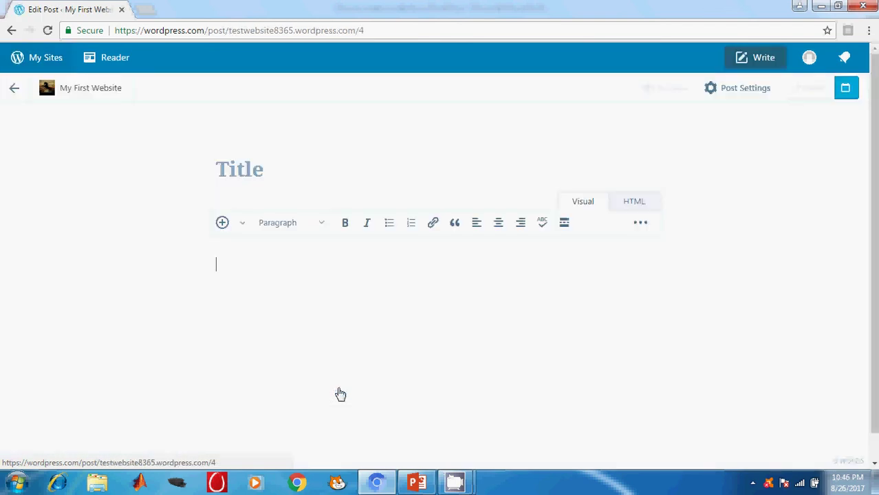
left_click(256, 173)
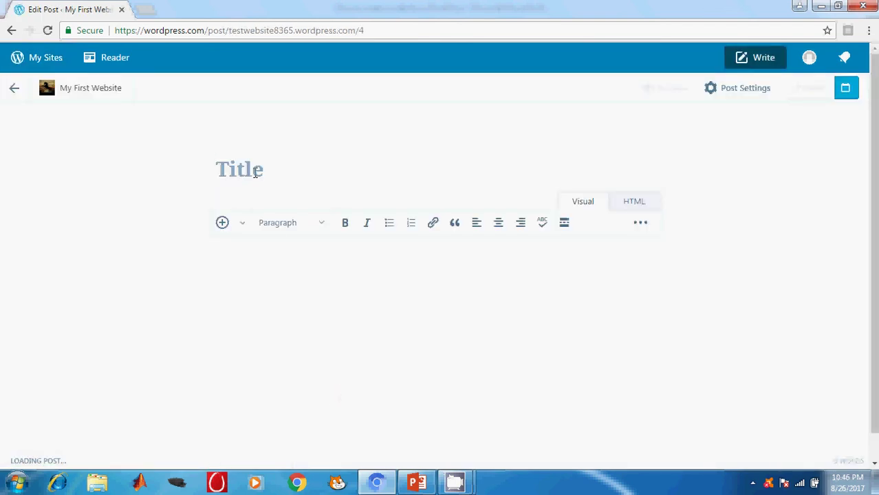
type("ti")
key("BackSpace")
key("BackSpace")
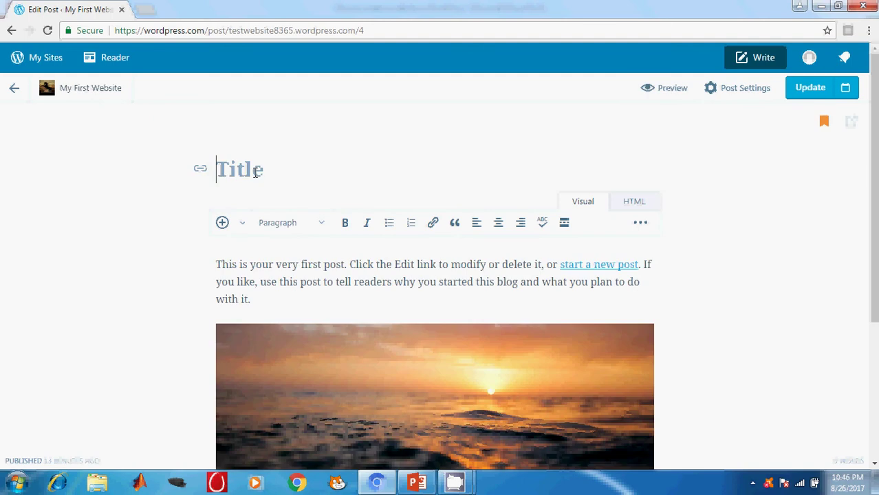
type("This is ")
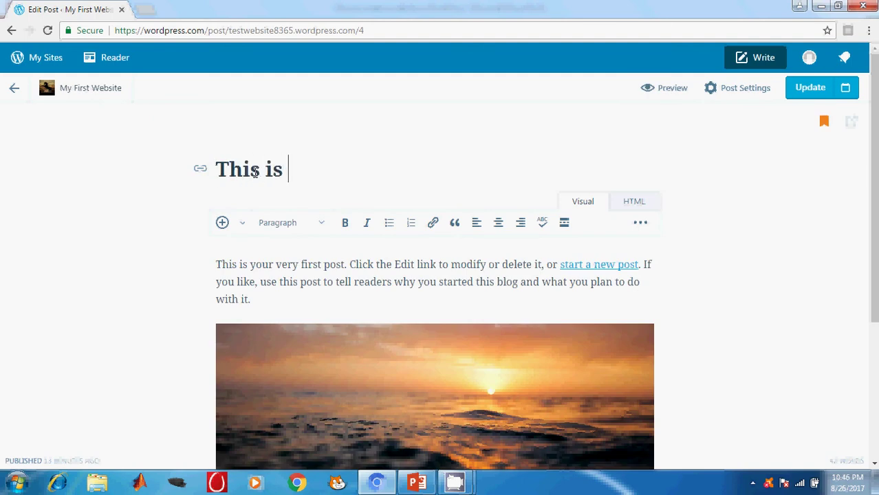
type("my Bl")
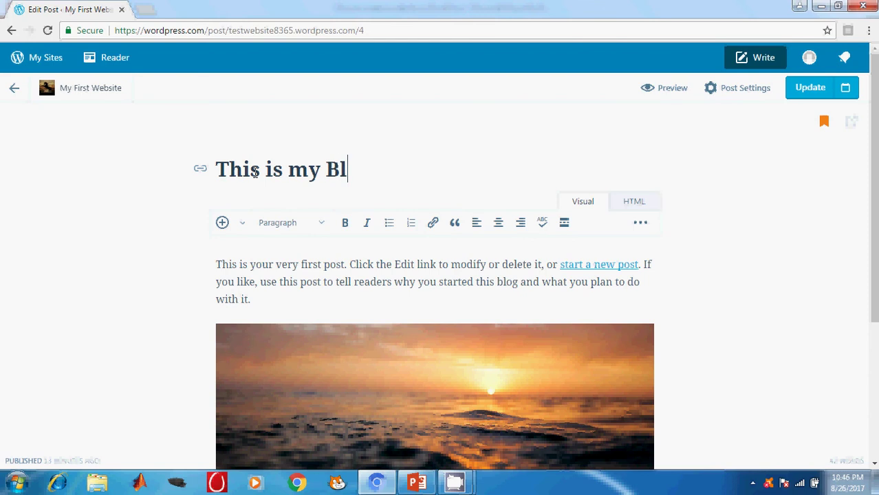
type("og Post")
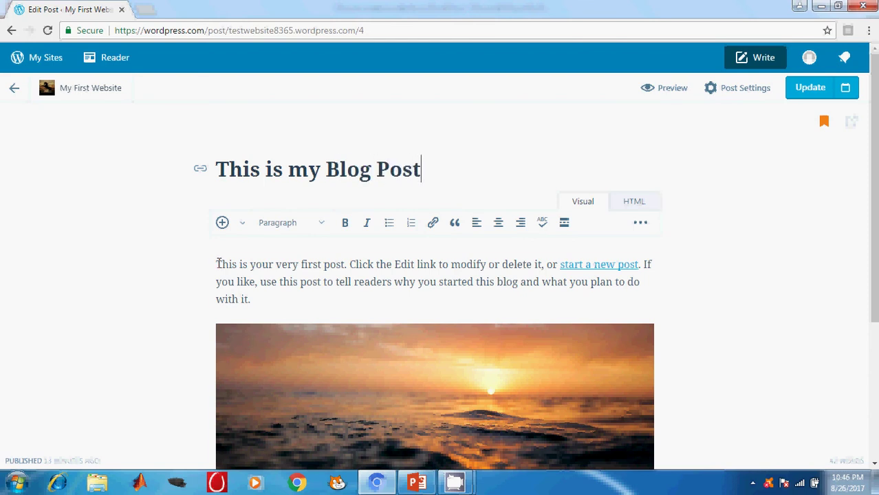
Step: Replace the body with 'This blog discuss about the role of ICT in modern education. Please watch the vide'
left_click_drag(218, 263, 484, 420)
key("Delete")
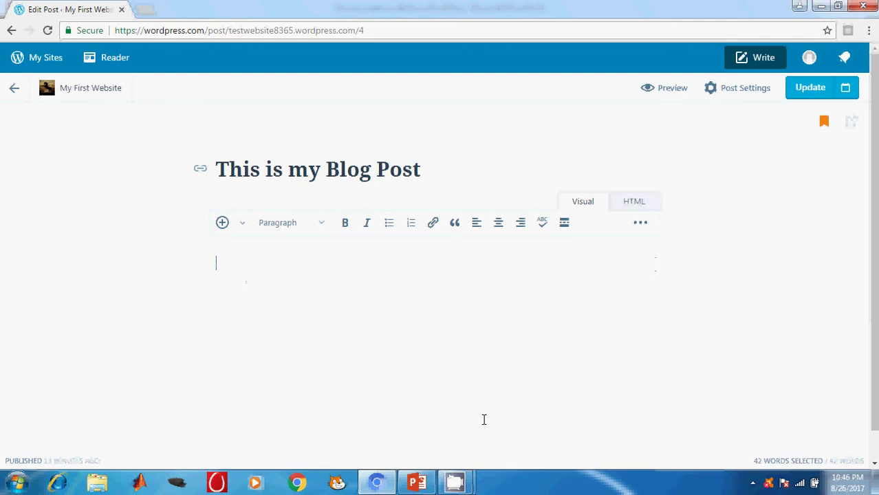
type("Th")
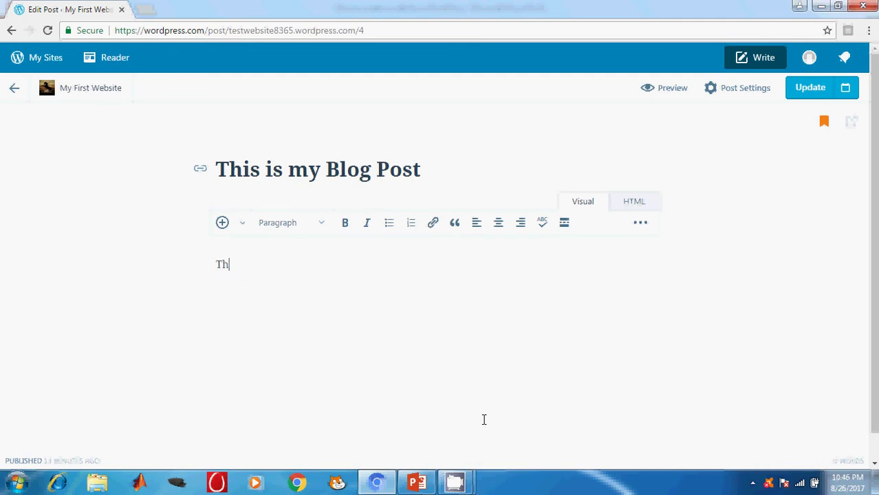
type("is blog discus")
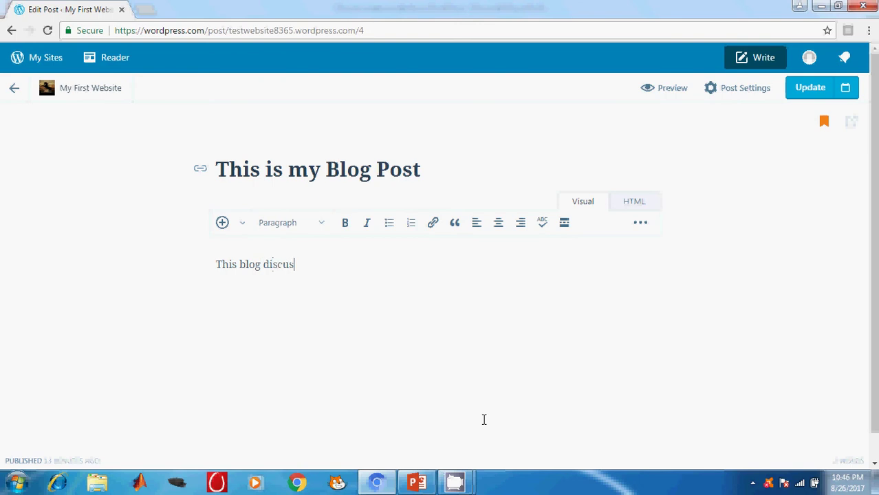
type("s about the role ")
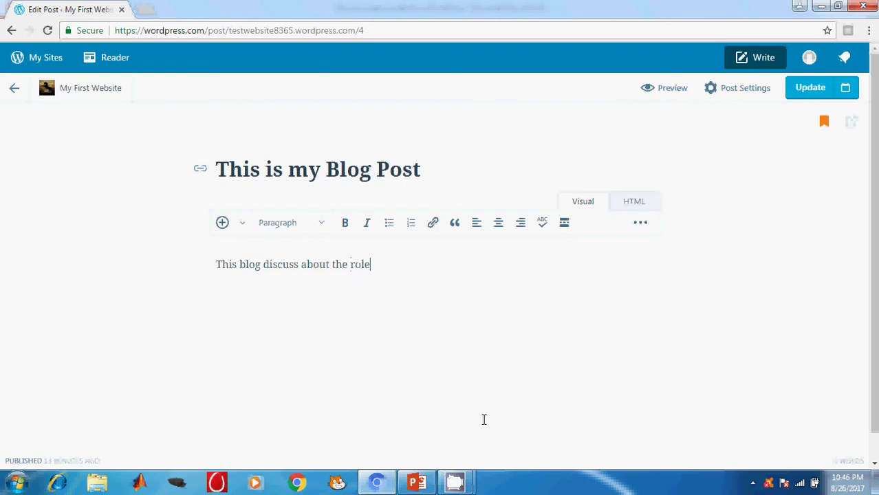
type("of ICT in moder")
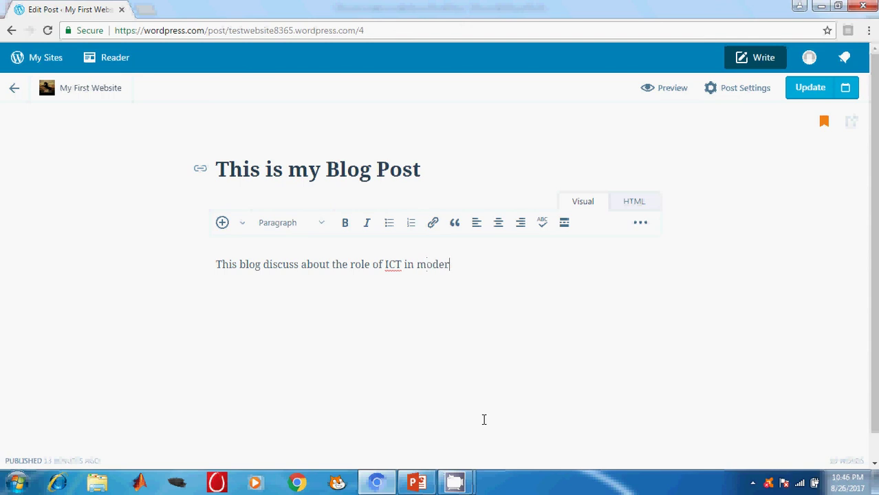
type("n education. Please ")
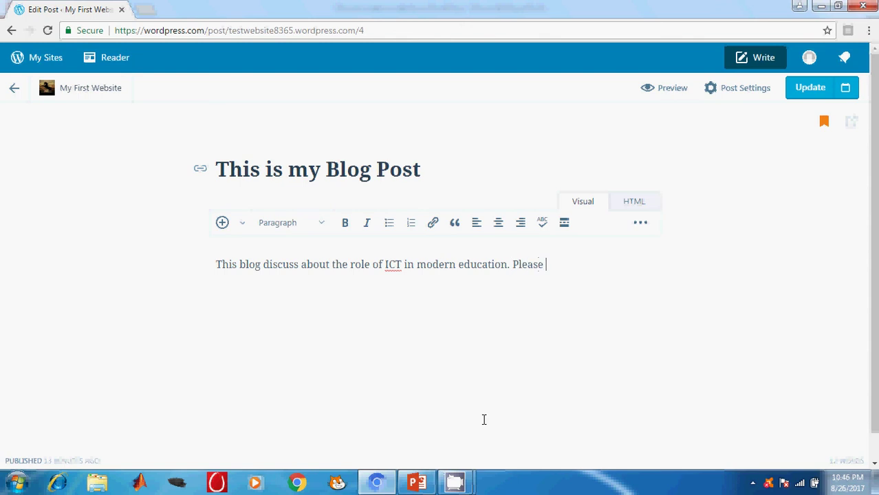
type("watch the video")
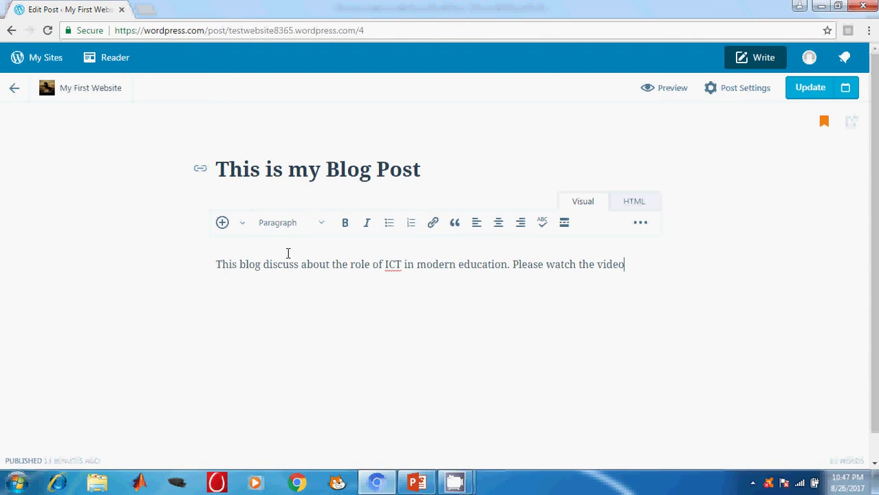
left_click(242, 223)
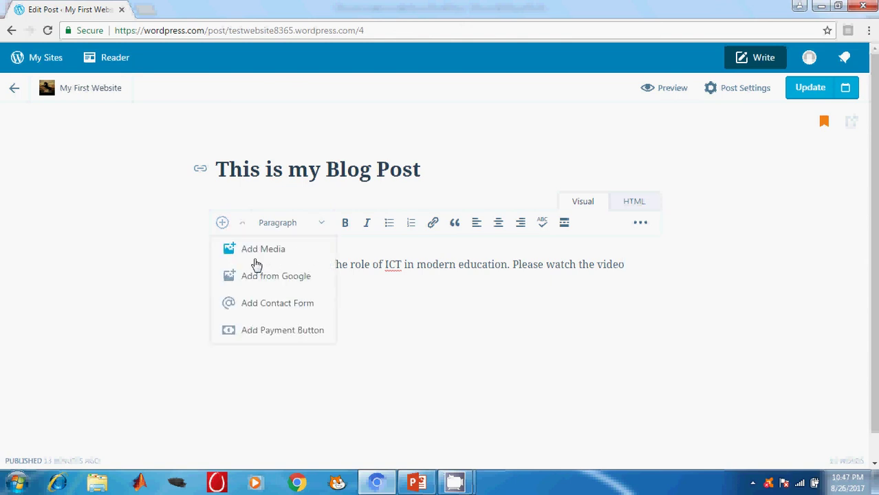
left_click(255, 256)
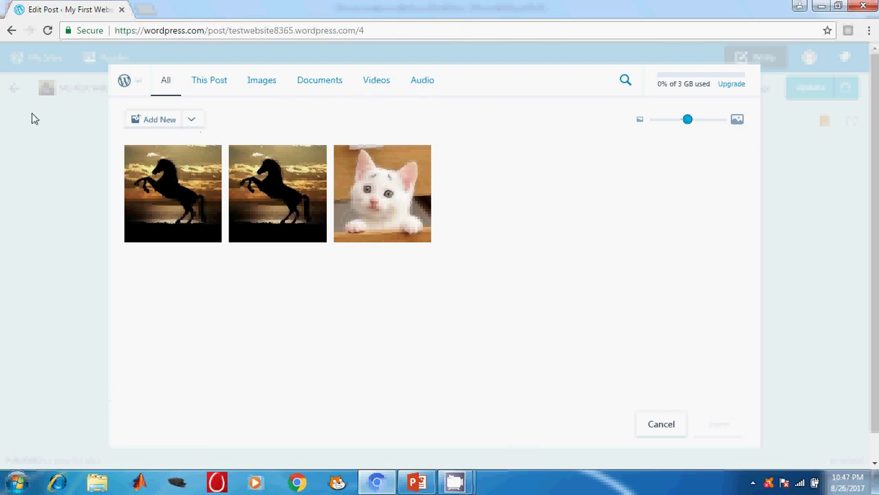
left_click(47, 158)
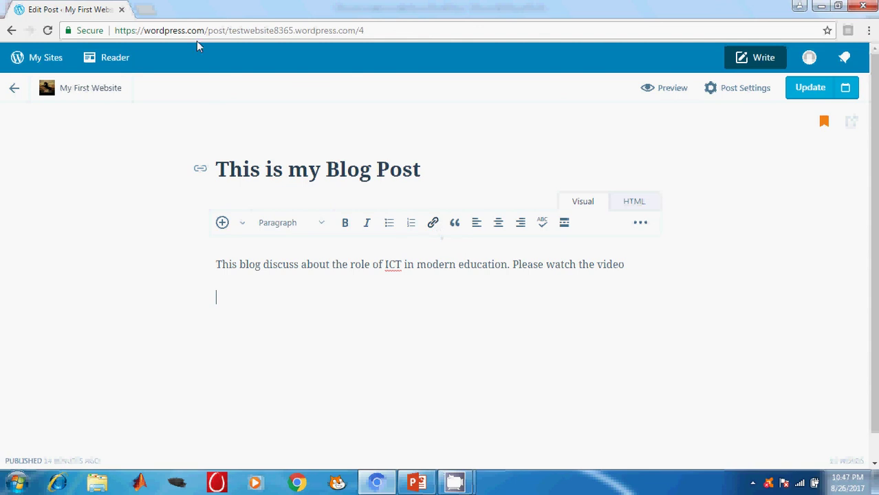
Step: In a new tab, go to YouTube and search for 'ict in education'
left_click(146, 9)
type("www")
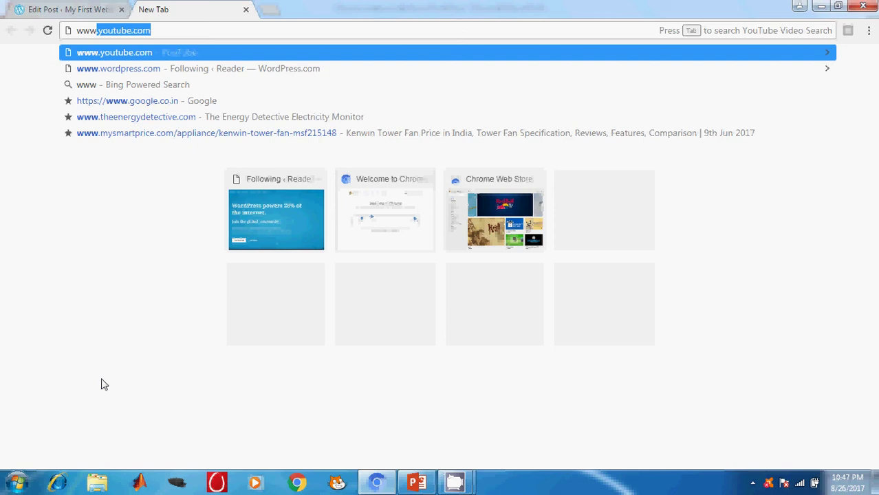
key("Return")
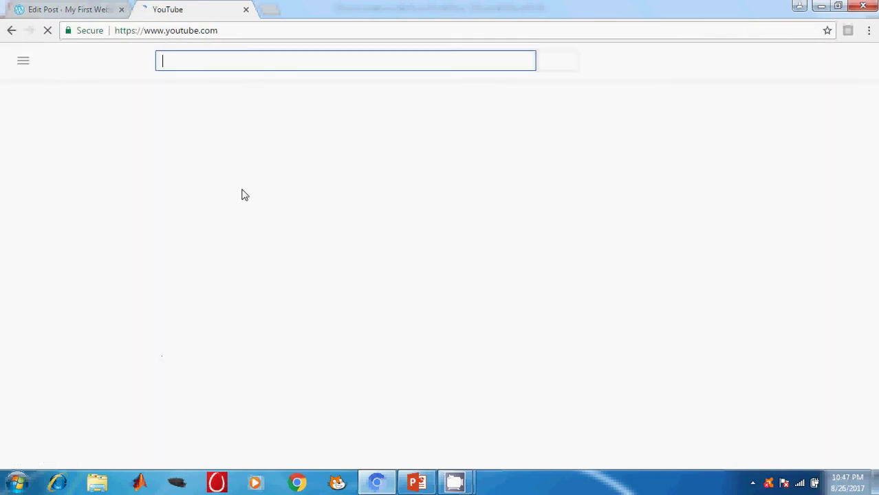
type("ice ")
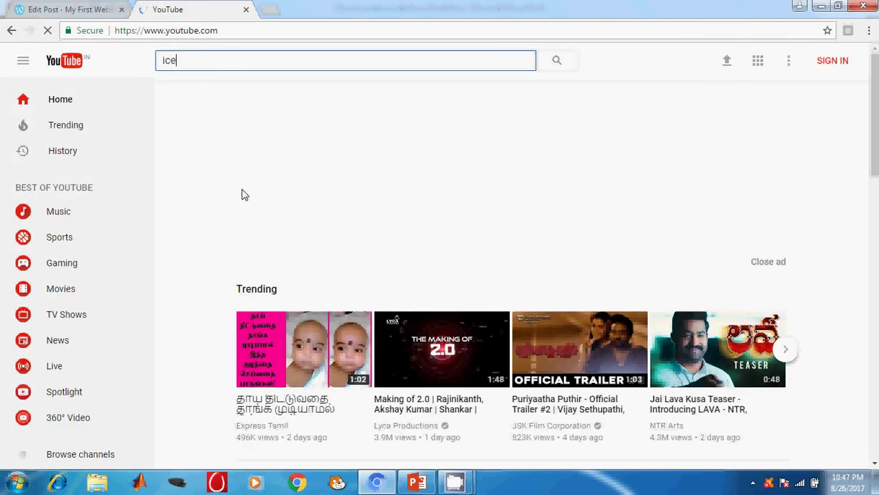
type("in")
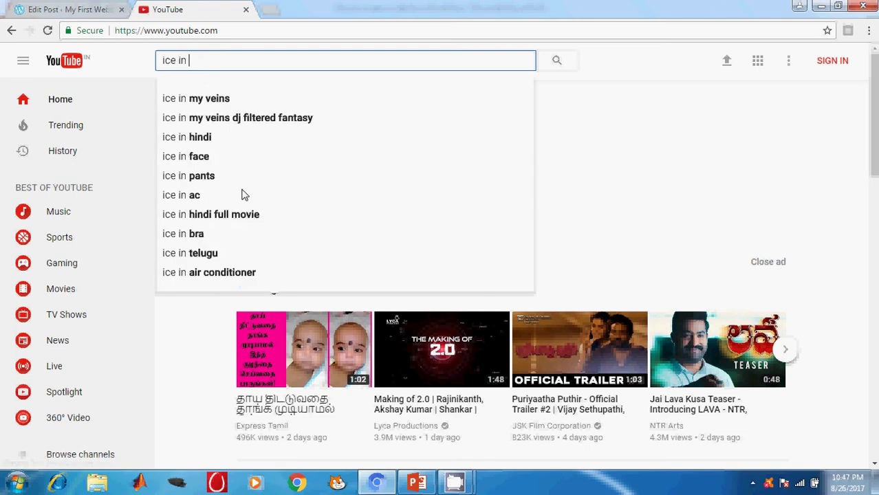
key("BackSpace")
key("BackSpace")
key("BackSpace")
key("BackSpace")
type("t ")
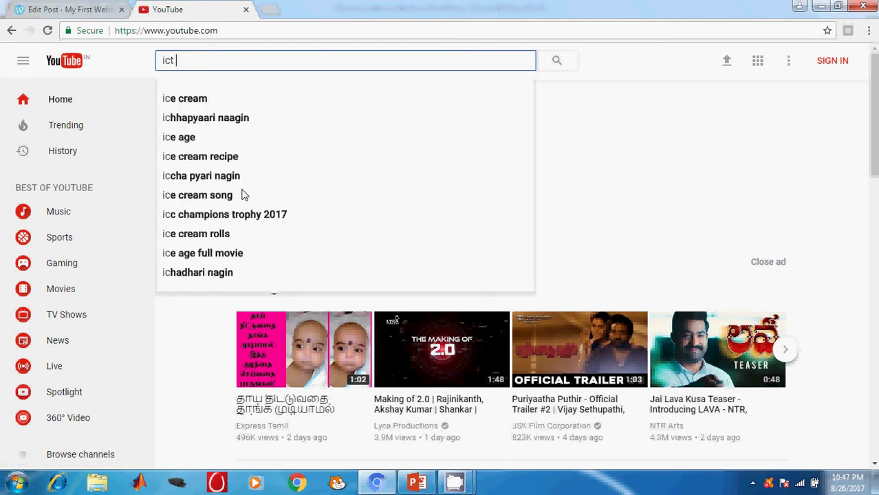
type("in educa")
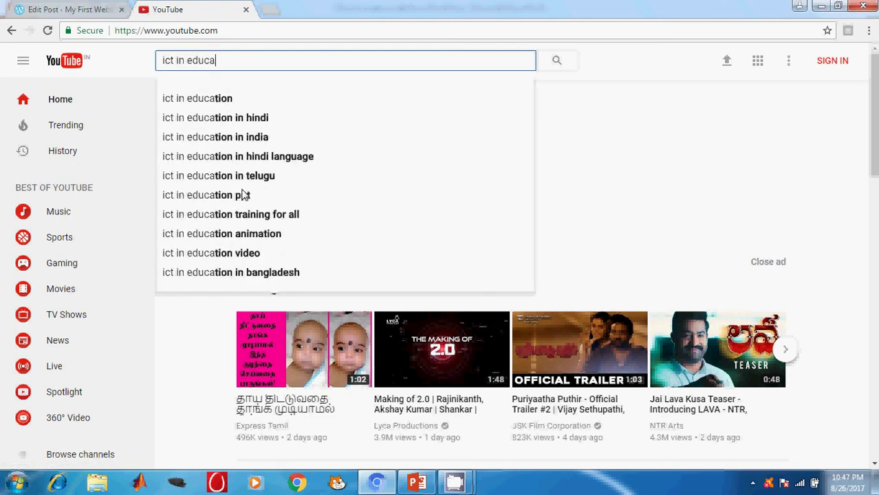
type("tion")
key("Return")
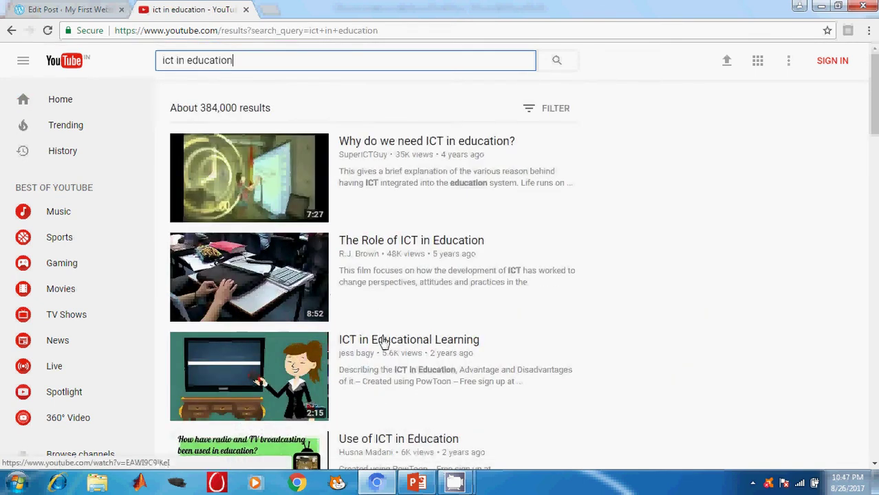
Step: Open and pause the 'ICT in teaching' video, select its URL, then return to the post editor
left_click(385, 343)
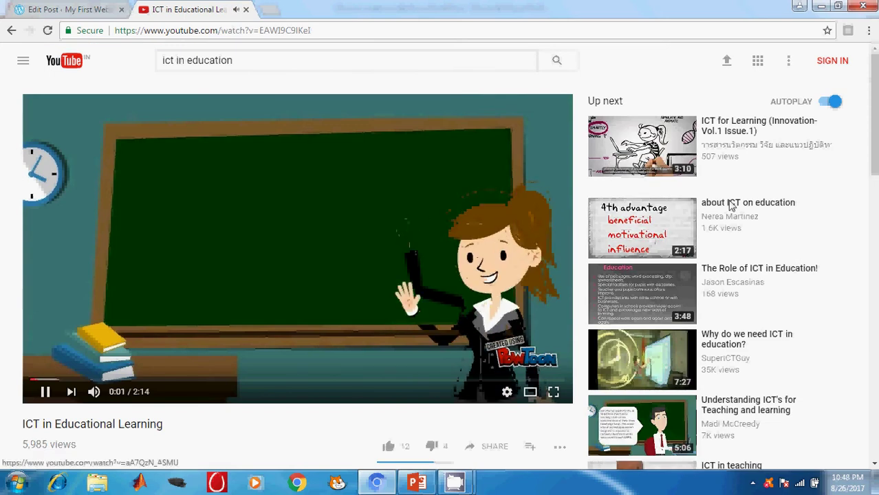
left_click(48, 397)
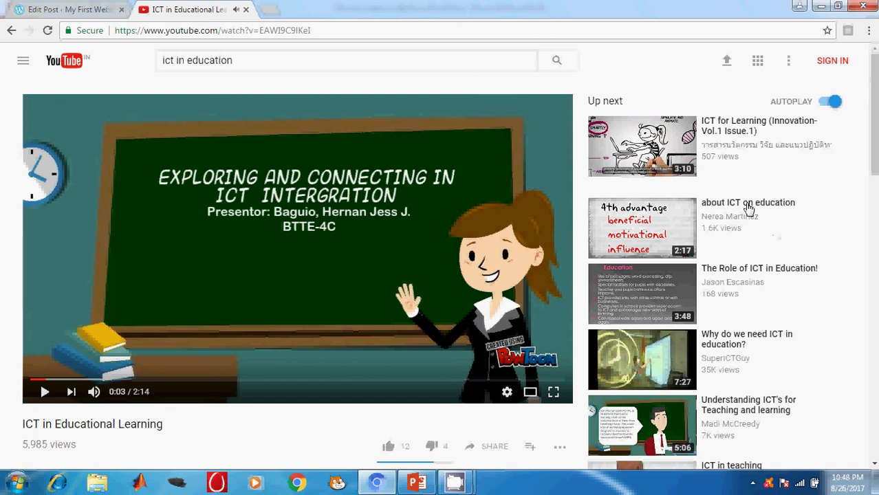
scroll(732, 320, "down", 2)
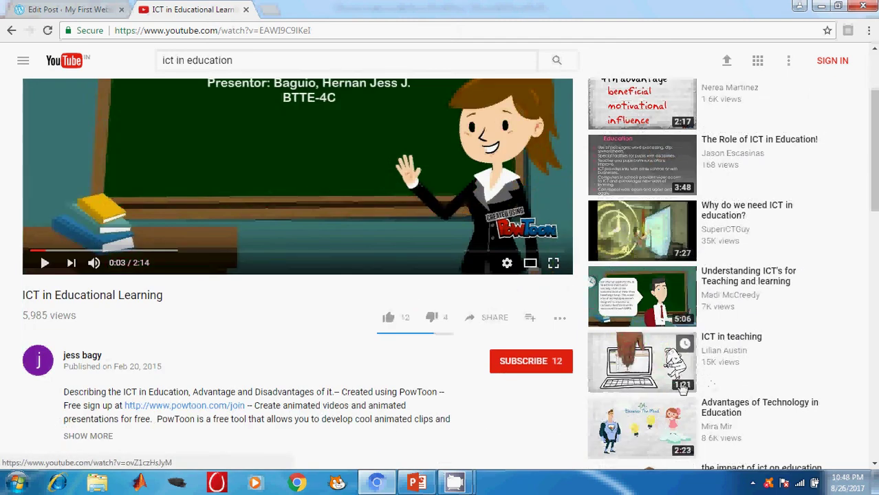
left_click(718, 344)
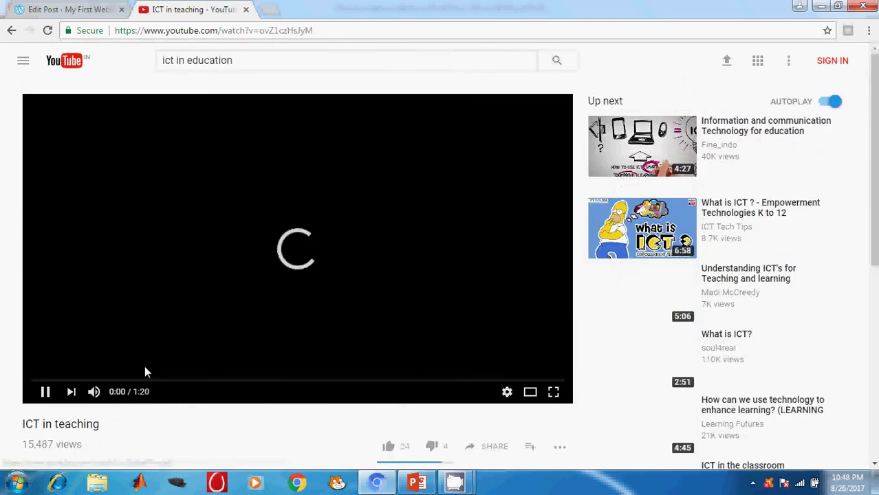
left_click(45, 392)
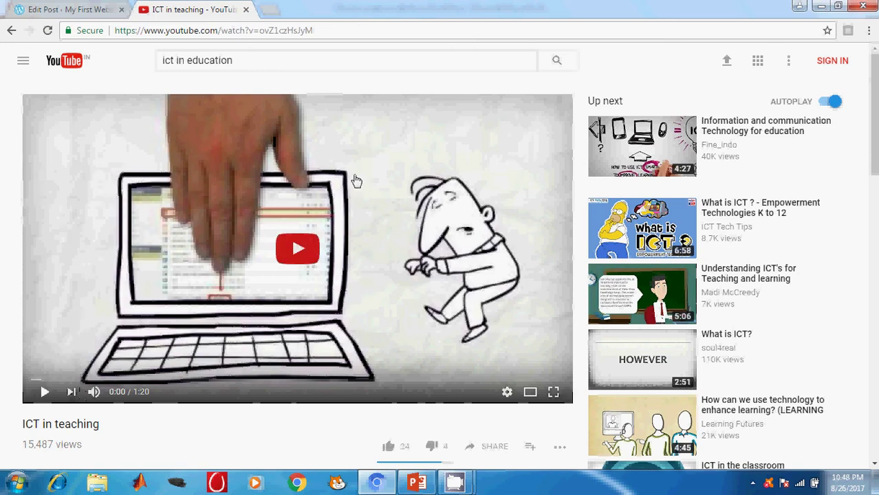
left_click(319, 31)
key("ctrl+c")
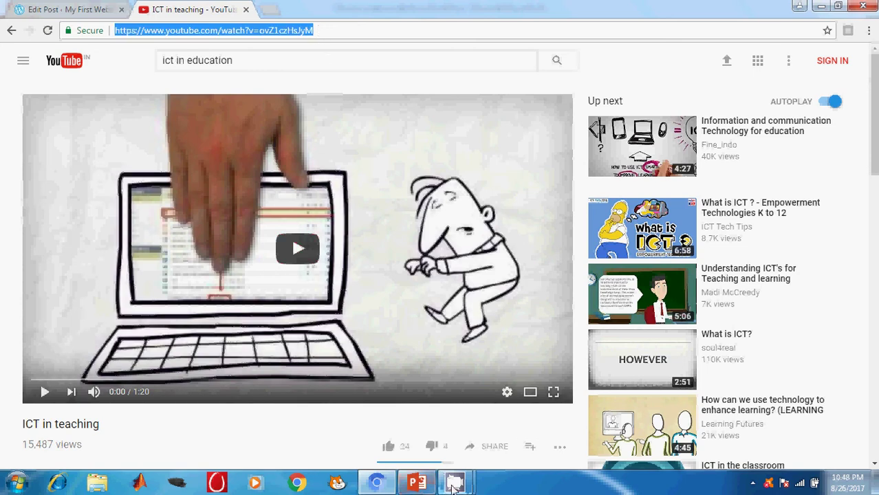
left_click(374, 484)
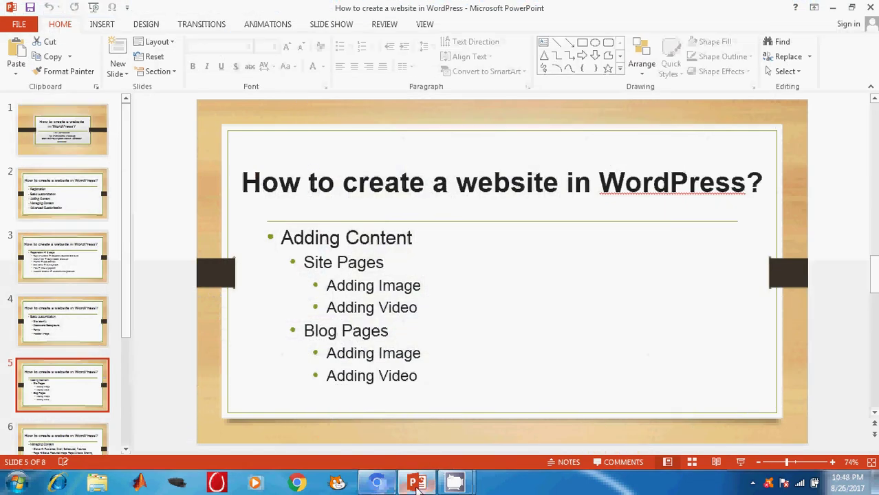
left_click(377, 484)
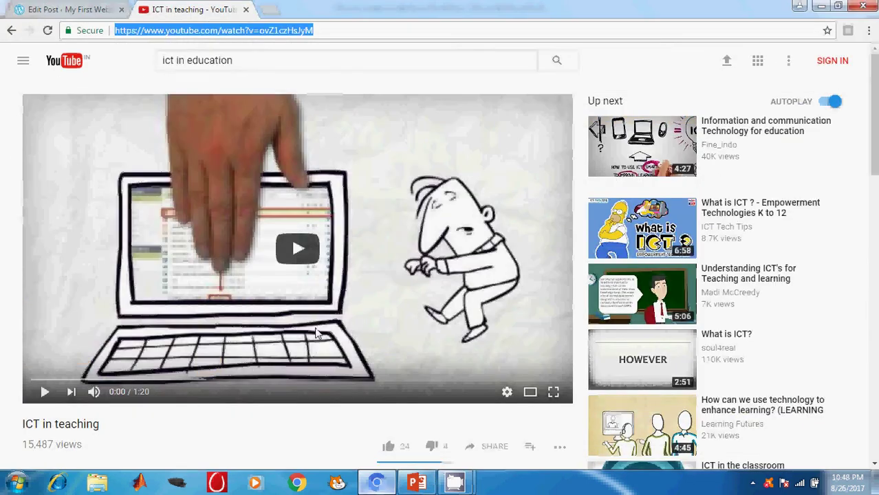
left_click(40, 7)
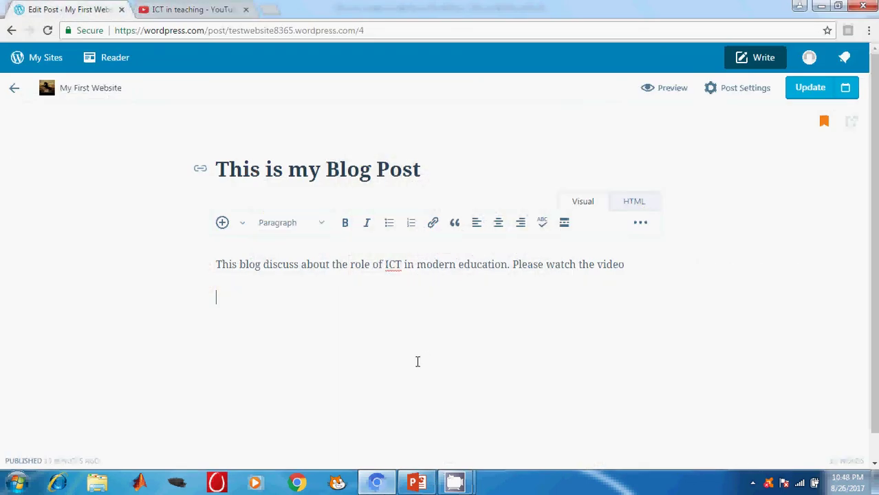
Step: Paste the ICT in teaching video URL on the empty line below the intro sentence
key("ctrl+v")
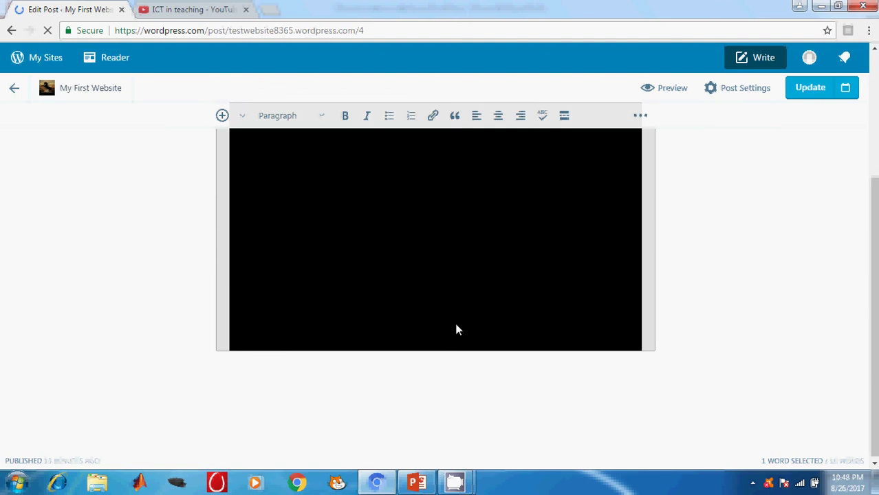
scroll(453, 319, "up", 2)
scroll(672, 289, "down", 2)
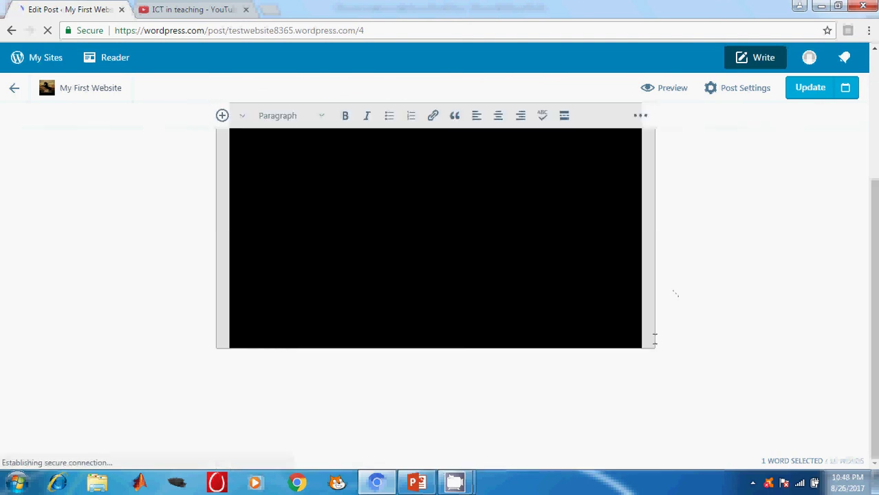
scroll(595, 406, "up", 3)
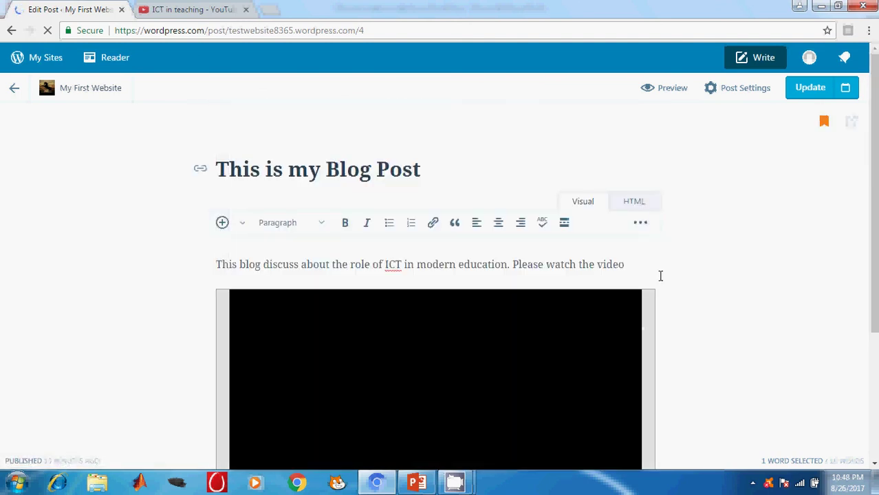
scroll(656, 275, "down", 2)
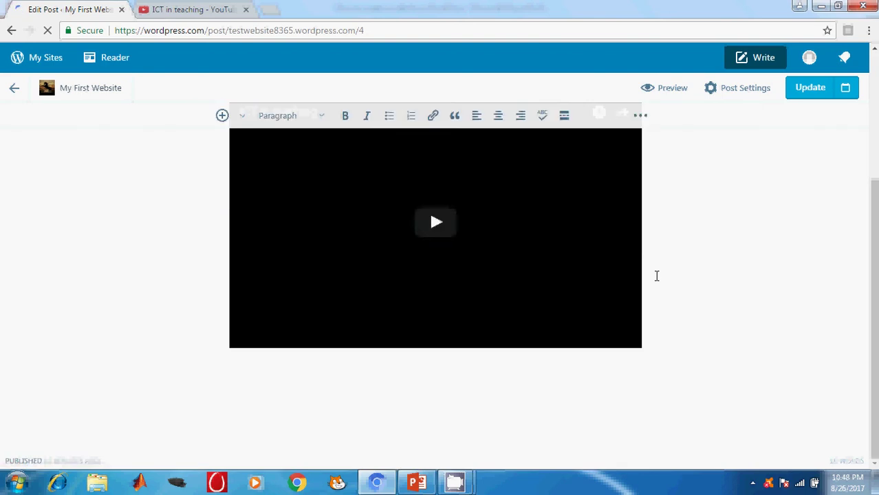
scroll(657, 276, "up", 2)
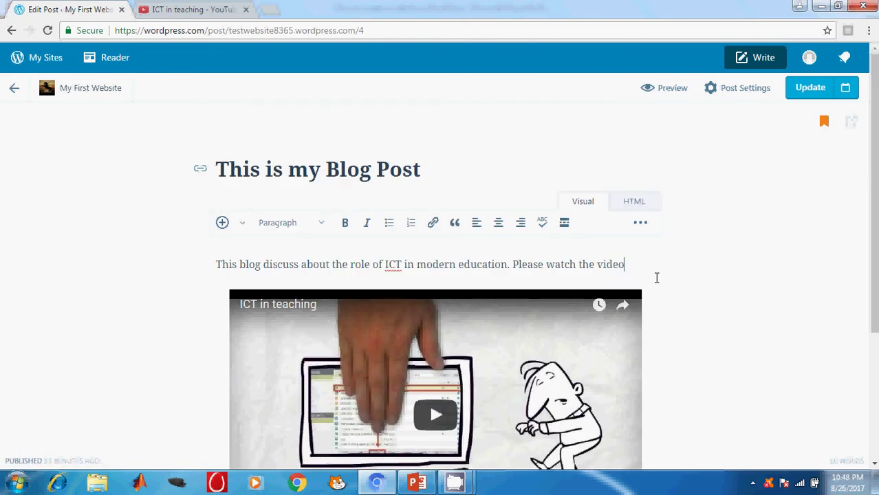
Step: Update the blog post with the embedded video, review it, then switch to PowerPoint
scroll(655, 274, "down", 2)
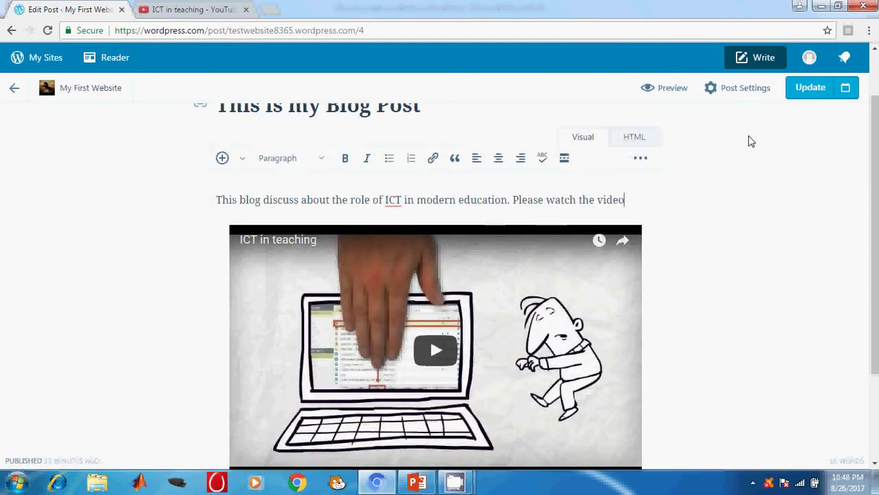
left_click(799, 92)
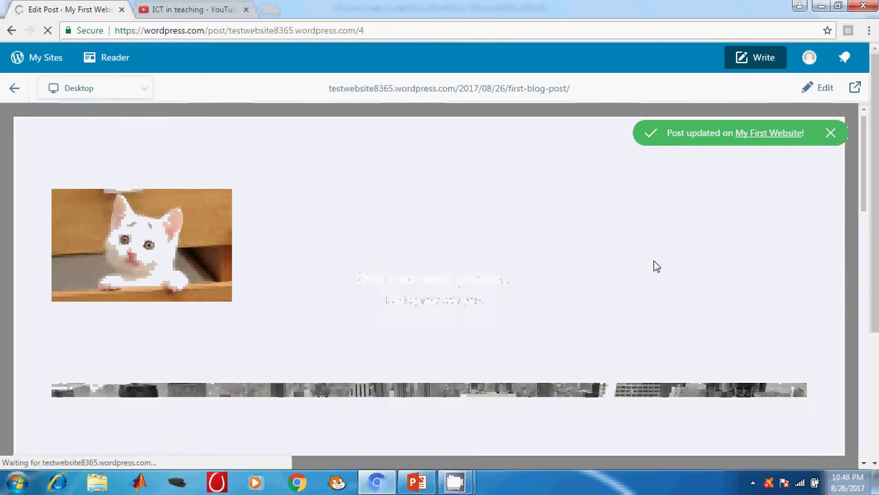
scroll(647, 282, "down", 10)
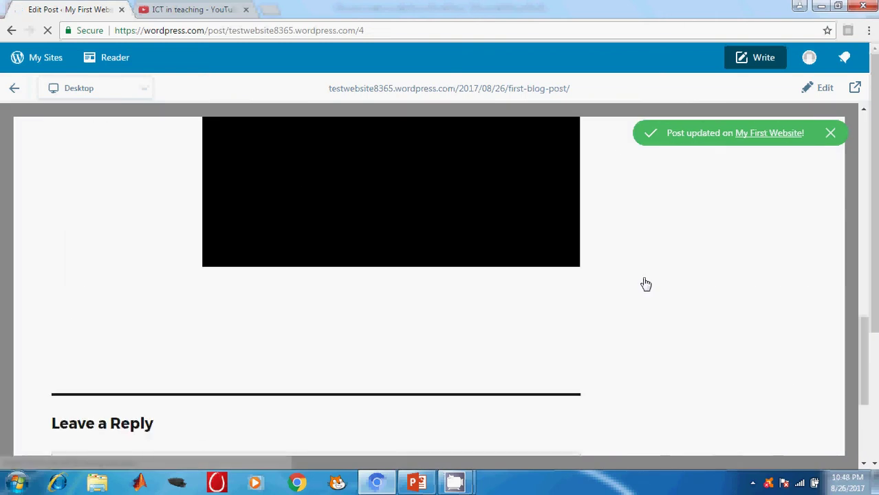
scroll(646, 283, "up", 2)
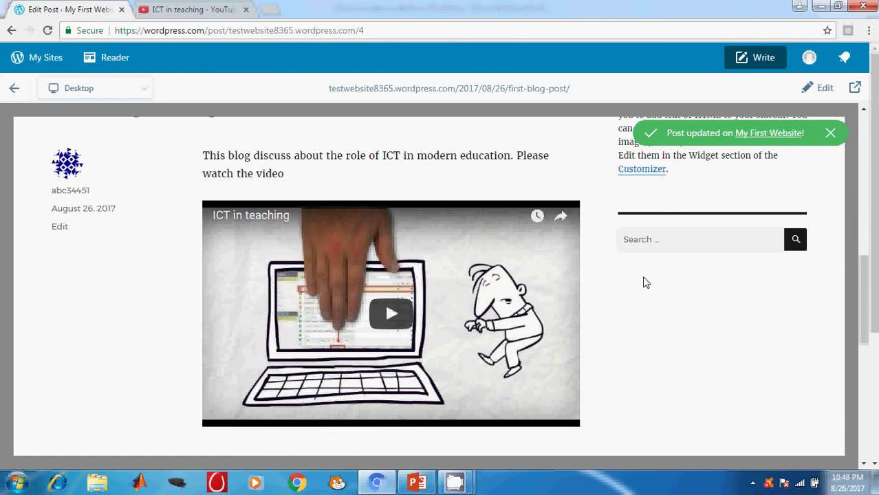
scroll(644, 283, "up", 6)
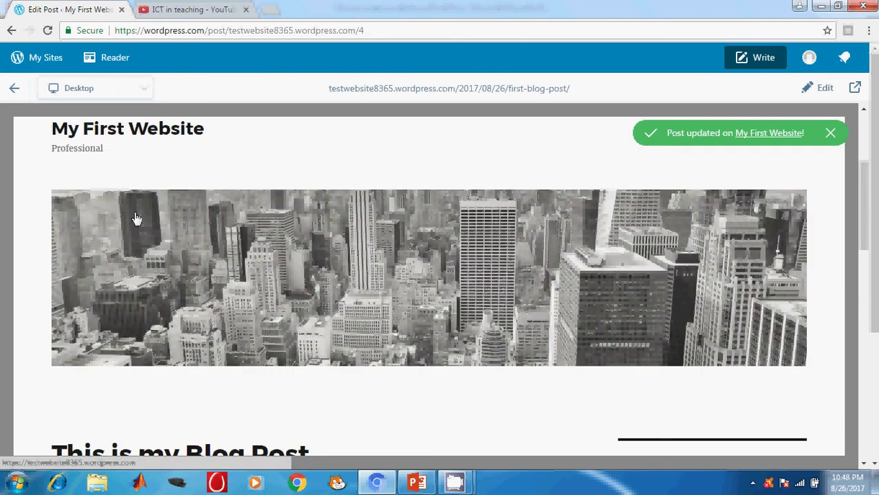
left_click(417, 483)
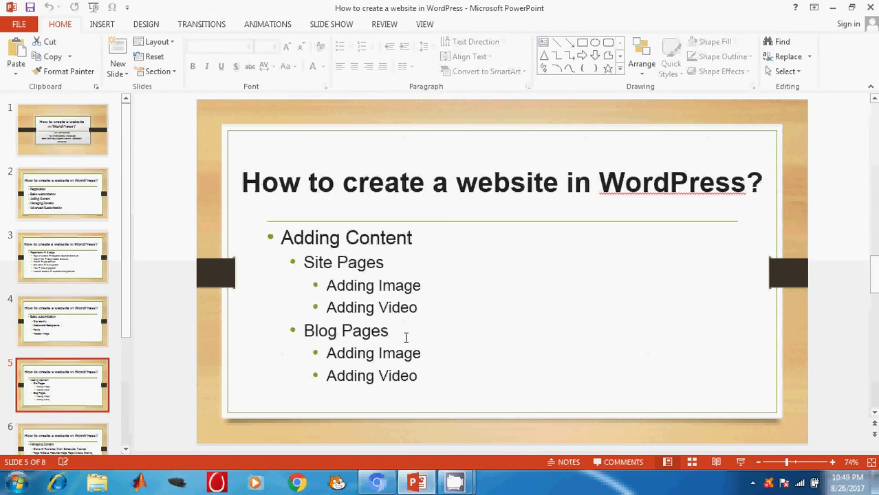
Step: Show PowerPoint slide 6, Managing Content, then return to the WordPress site in the browser
left_click(82, 425)
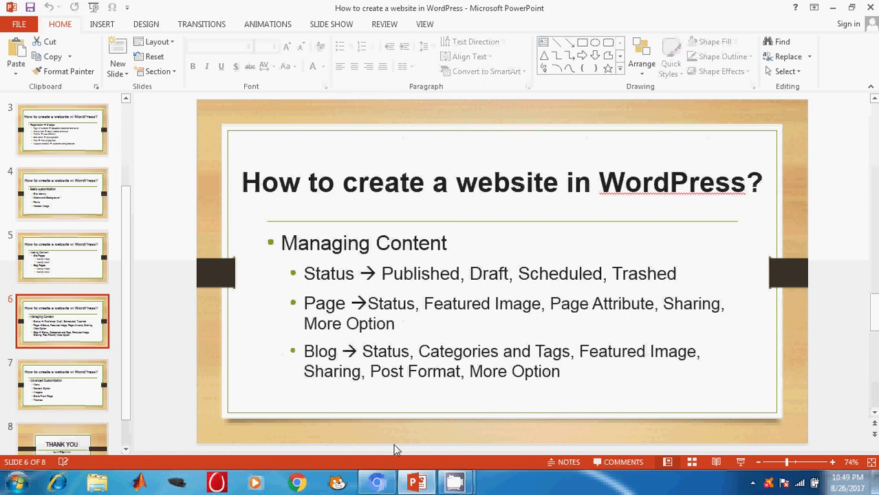
left_click(378, 485)
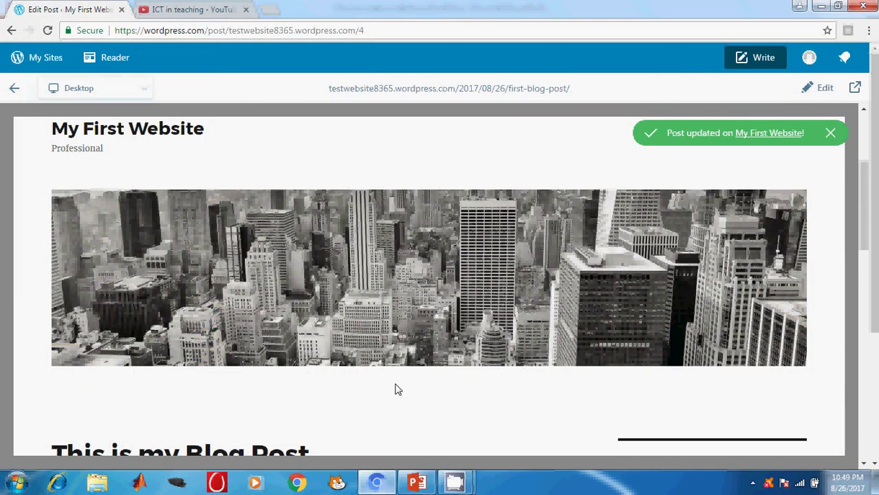
Step: From My Sites, browse Site Pages and Blog Posts, then open the About page in the editor
left_click(39, 63)
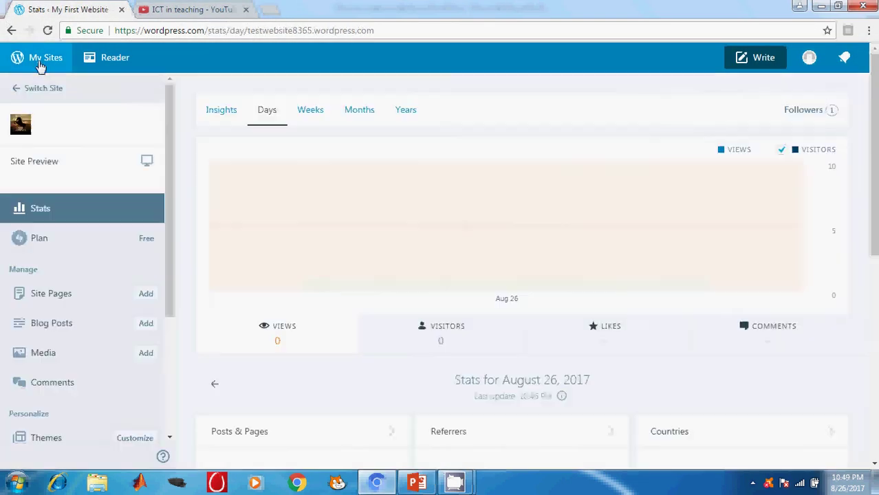
left_click(61, 301)
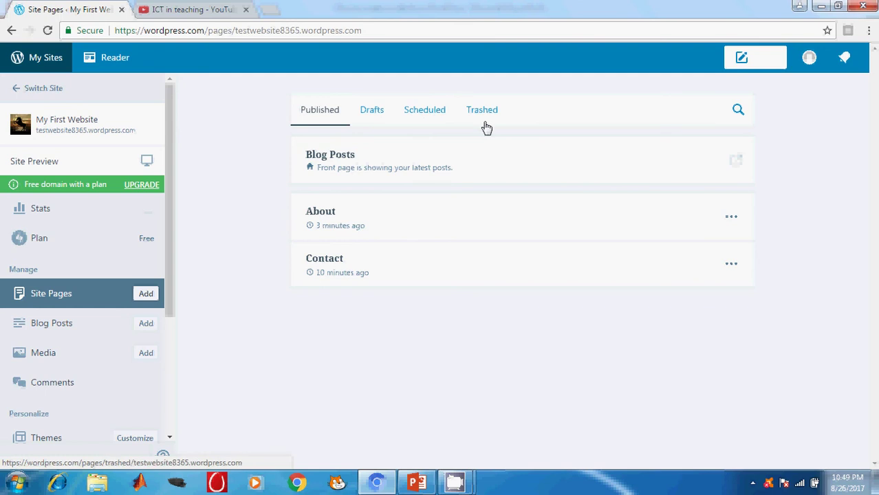
left_click(50, 329)
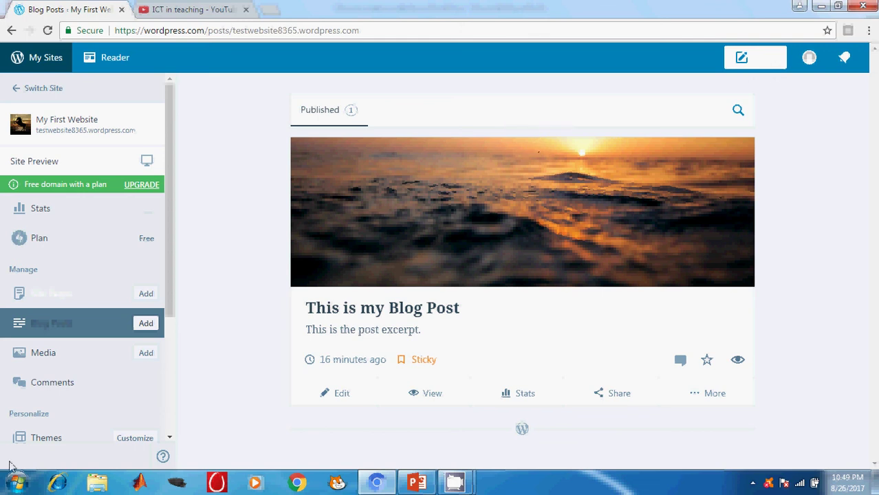
left_click(40, 292)
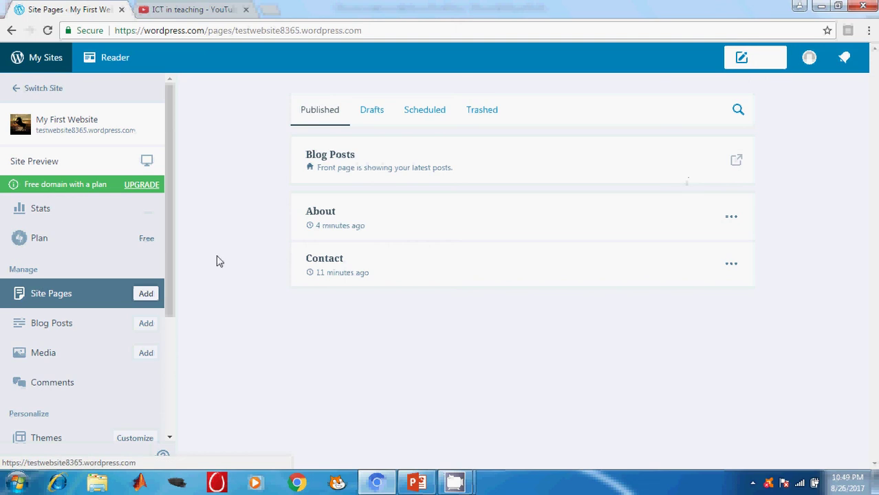
scroll(141, 296, "down", 3)
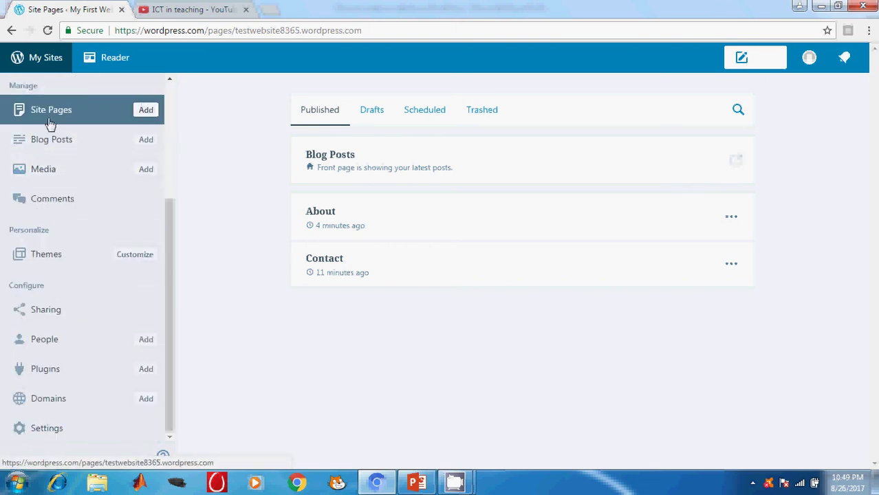
left_click(320, 212)
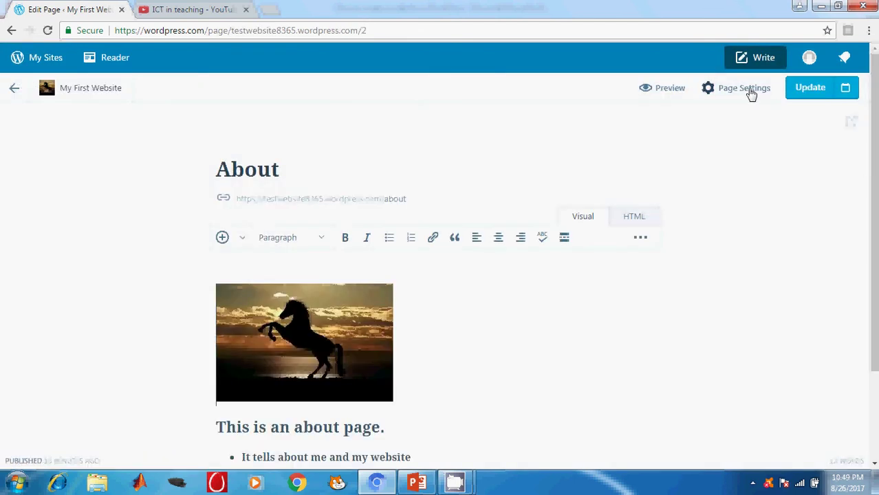
Step: Inspect the About page's Status, Featured Image, Page Attributes and Sharing settings, then exit to the pages list
left_click(750, 90)
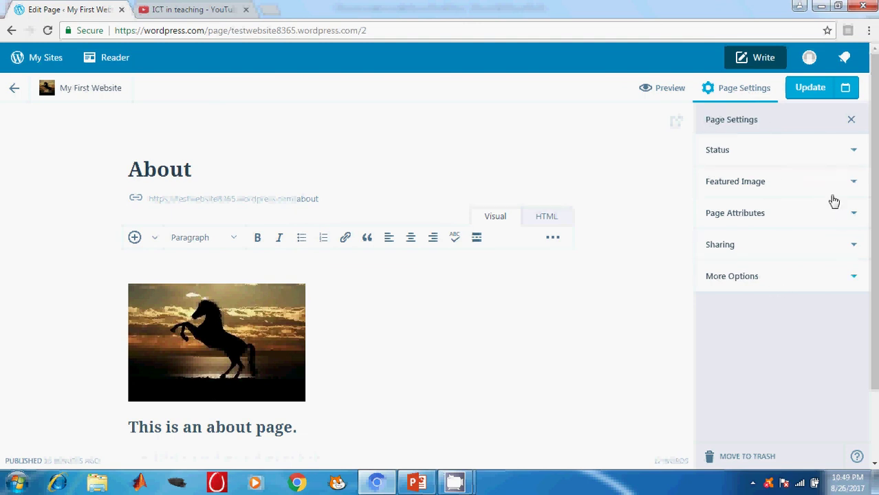
left_click(842, 152)
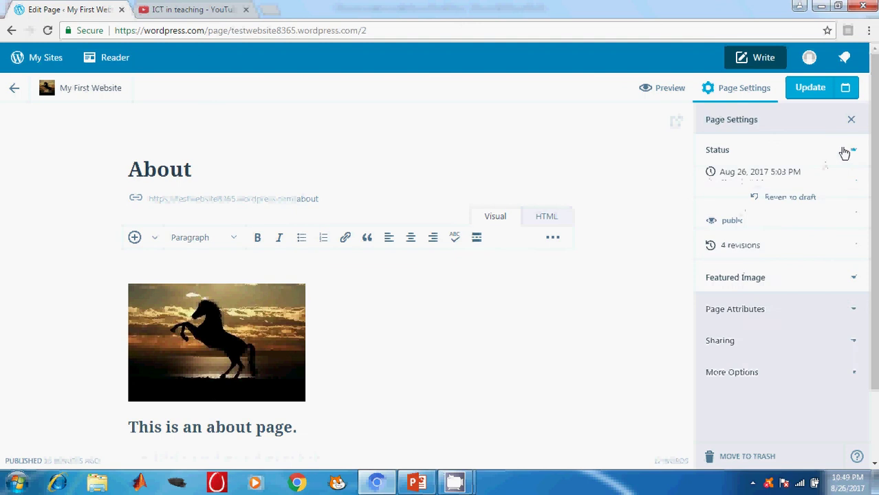
left_click(848, 179)
left_click(851, 182)
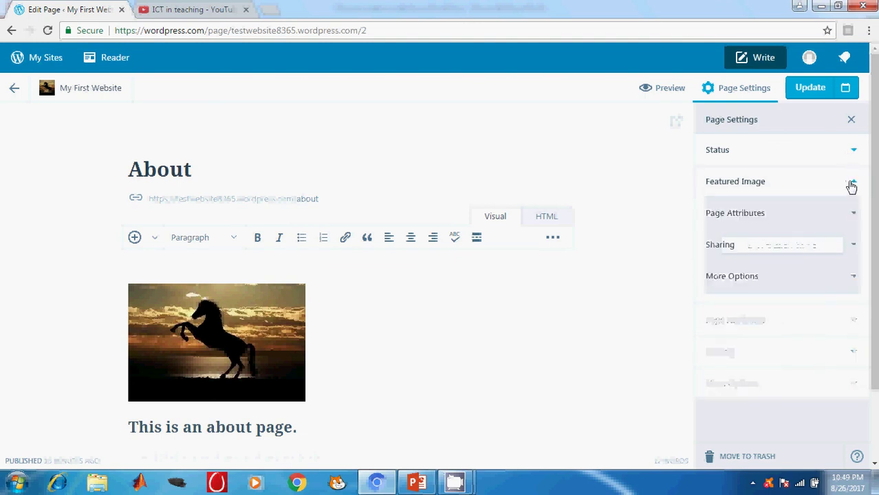
left_click(850, 227)
left_click(852, 220)
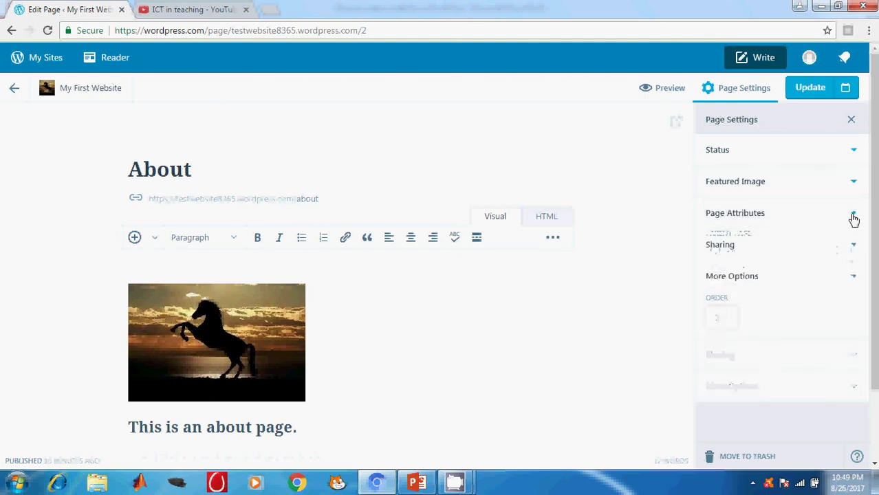
left_click(853, 253)
left_click(852, 252)
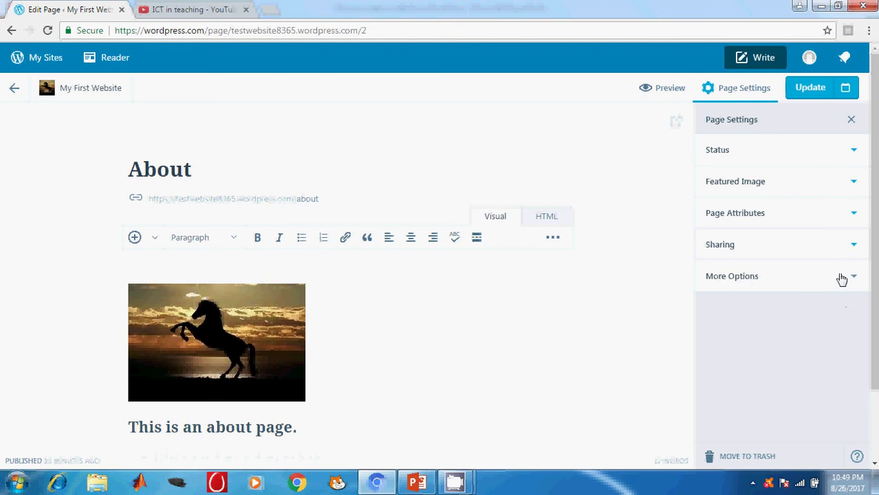
left_click(15, 88)
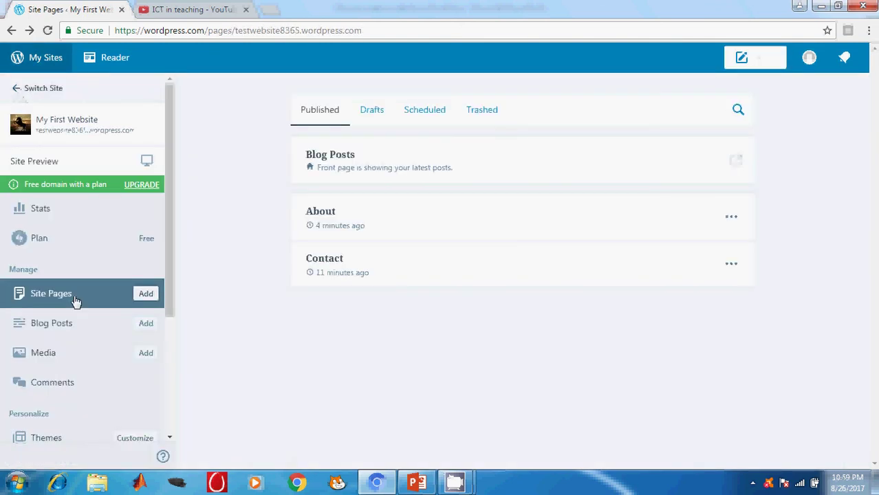
Step: Open 'This is my Blog Post', check its Categories & Tags, Sharing and Post Format, then return to Stats
left_click(42, 327)
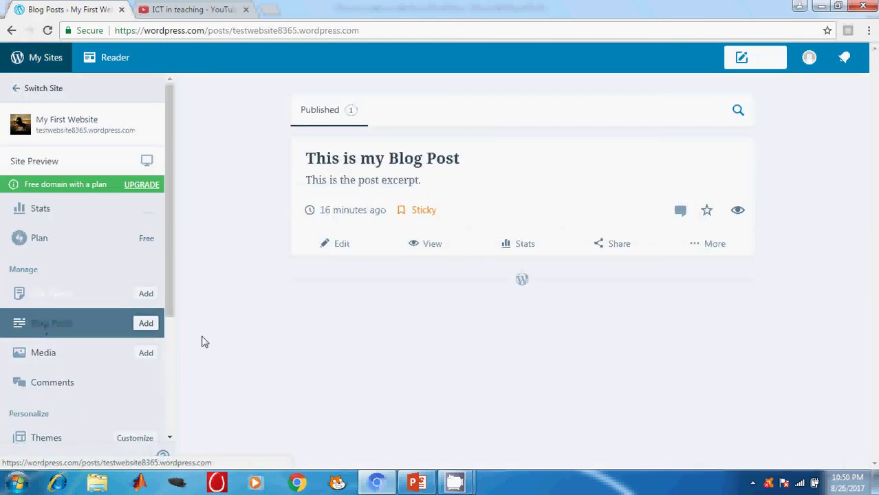
left_click(343, 249)
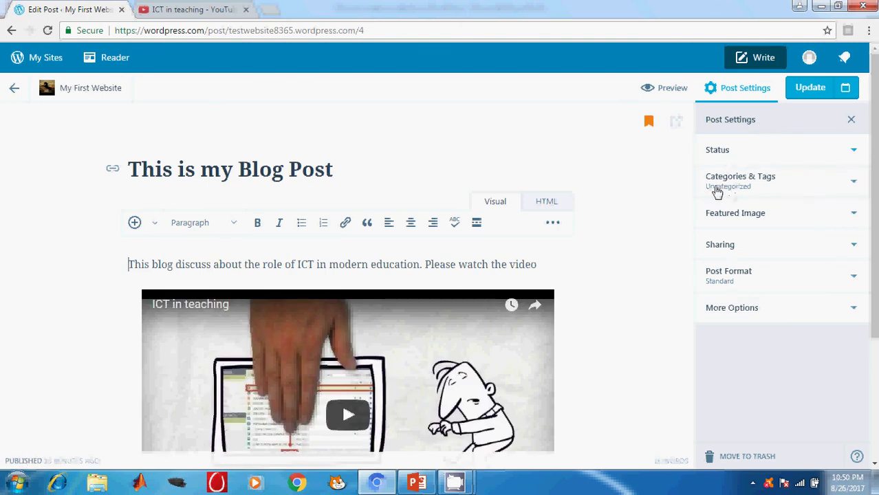
left_click(851, 184)
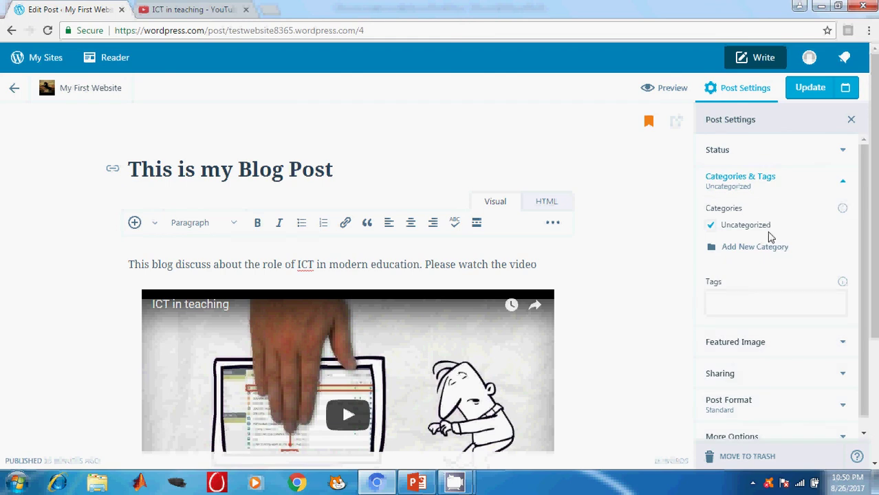
scroll(769, 237, "down", 1)
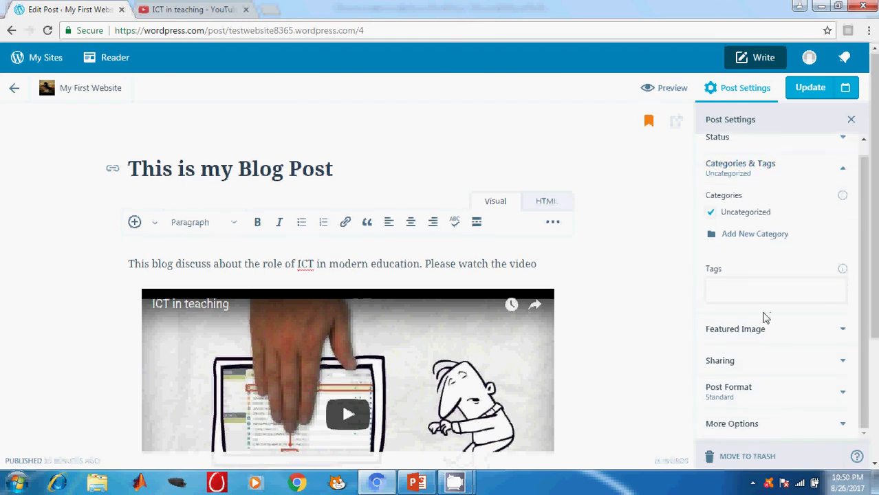
scroll(763, 344, "down", 2)
left_click(765, 374)
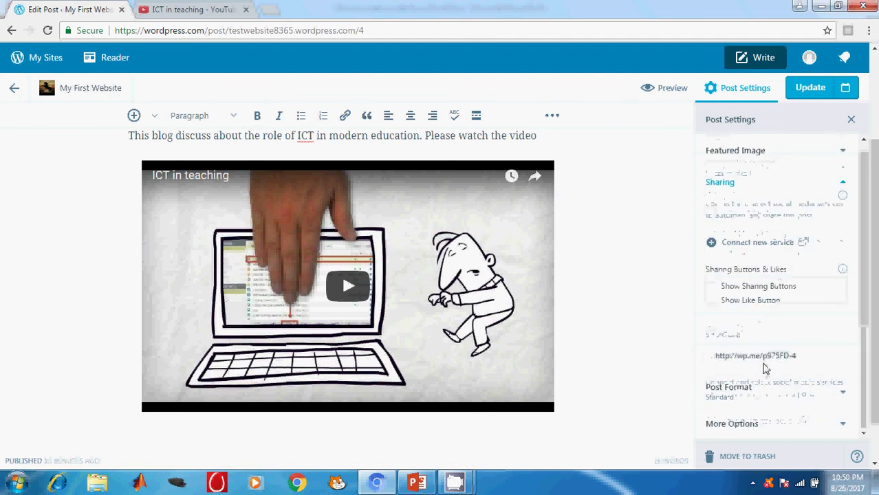
scroll(766, 371, "down", 1)
left_click(766, 389)
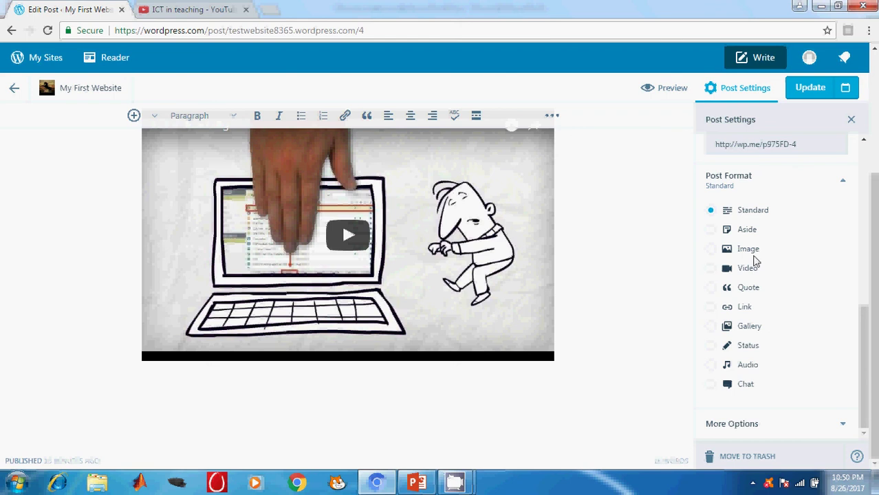
scroll(755, 260, "up", 4)
left_click(851, 120)
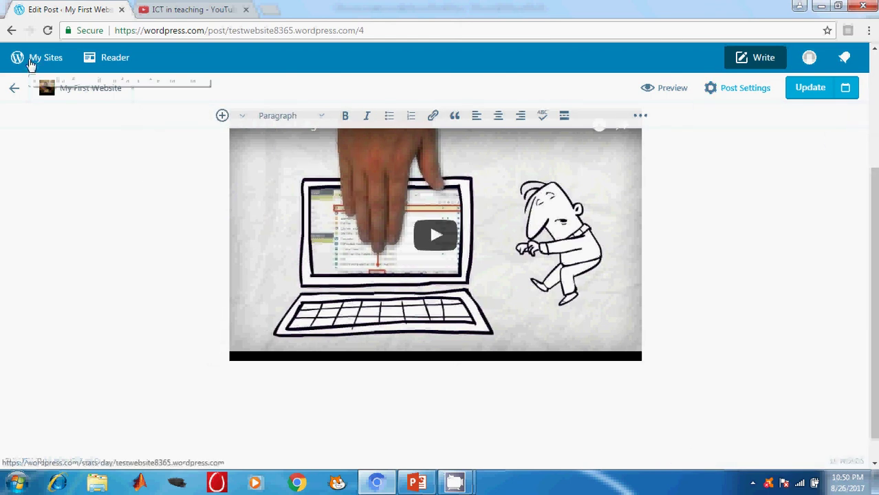
left_click(28, 63)
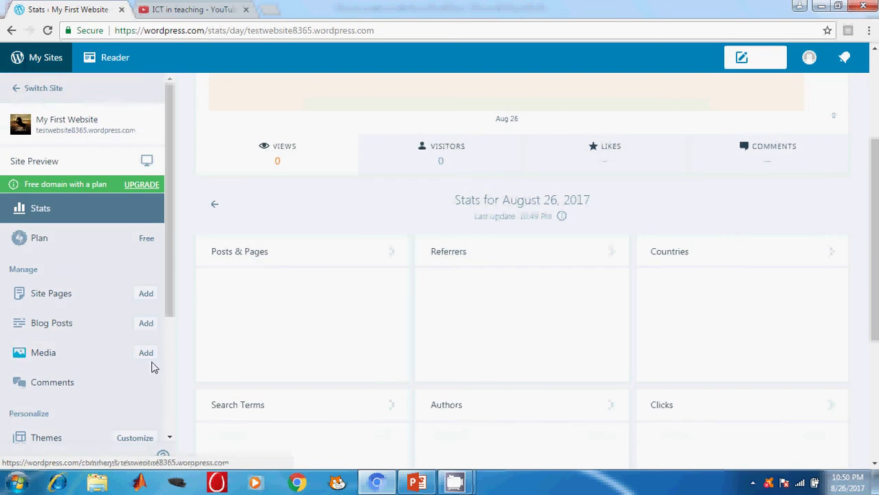
scroll(151, 366, "down", 1)
Step: Show PowerPoint slide 7, Advanced Customization, then return to the WordPress Stats page
left_click(417, 483)
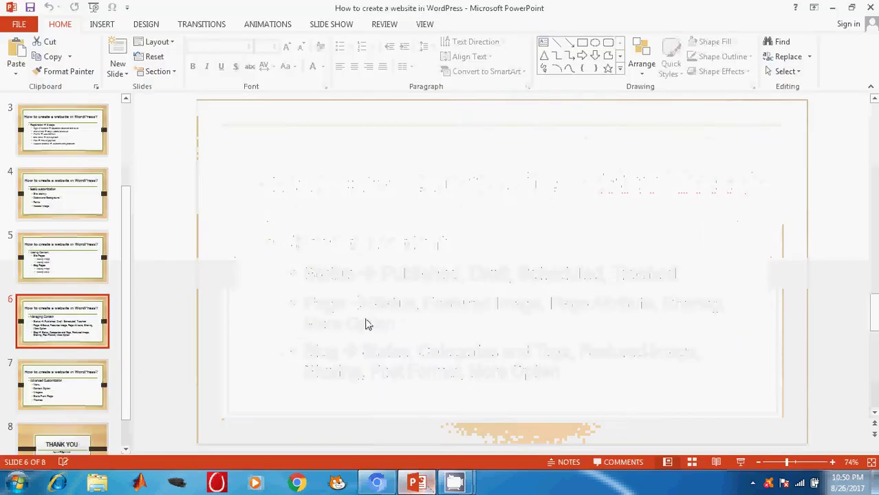
left_click(59, 397)
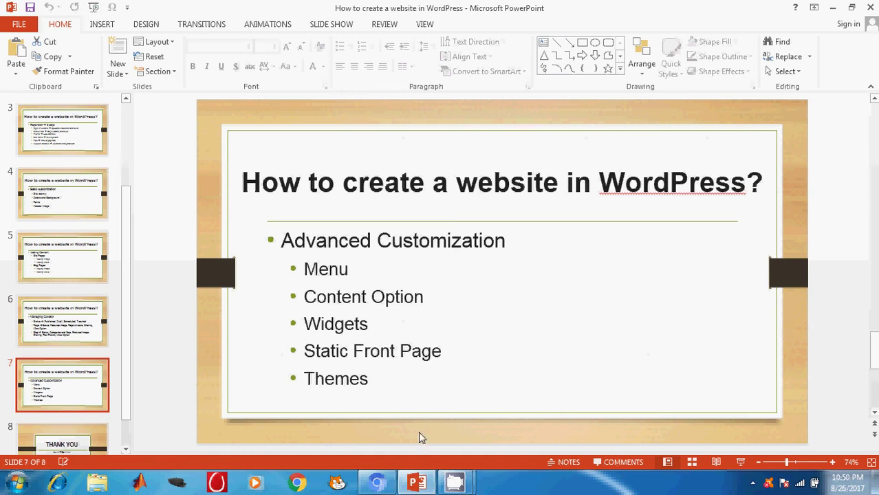
left_click(377, 482)
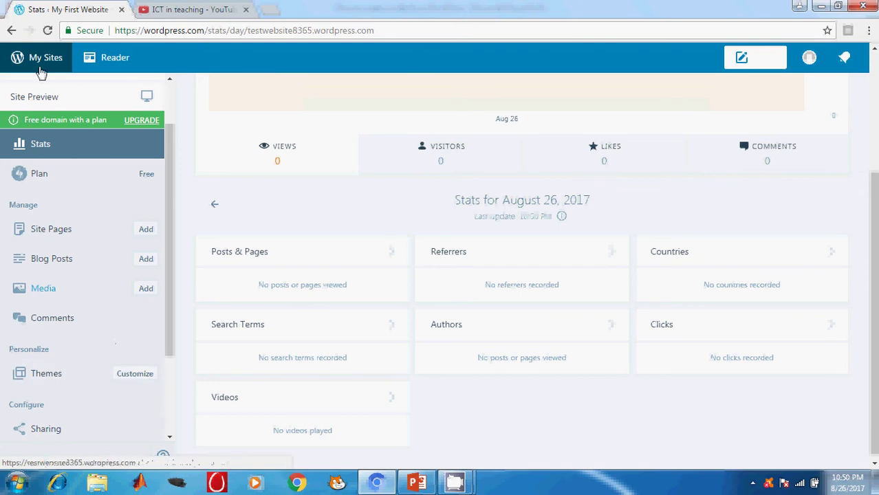
Step: Open the site Customizer from the sidebar and go to its Menus panel
left_click(135, 377)
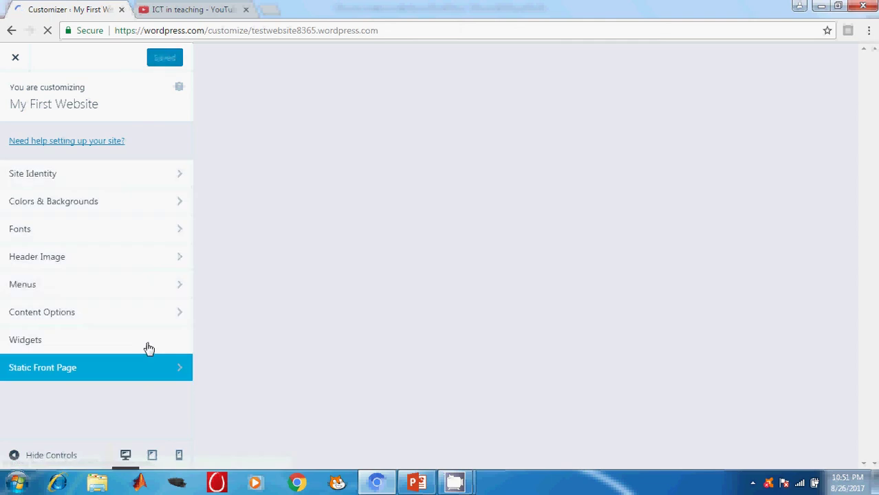
left_click(91, 292)
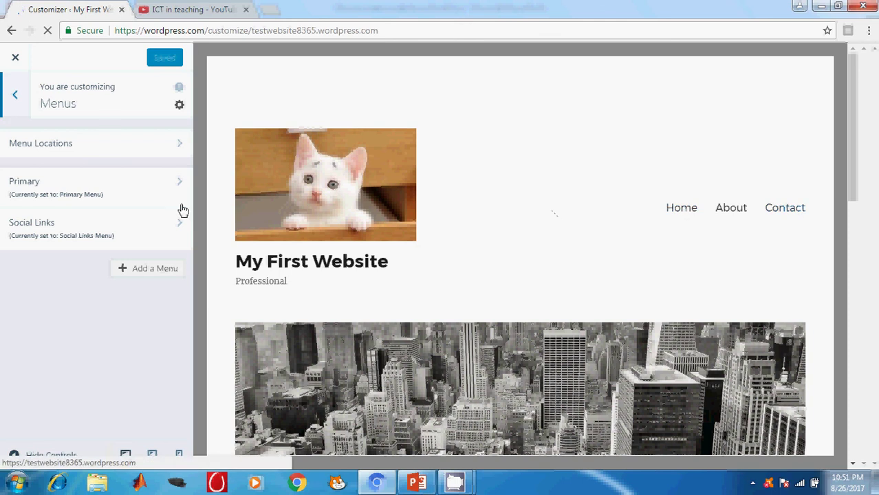
Step: Look into the Social Links menu, then open the Primary menu holding Home, About and Contact
left_click(61, 232)
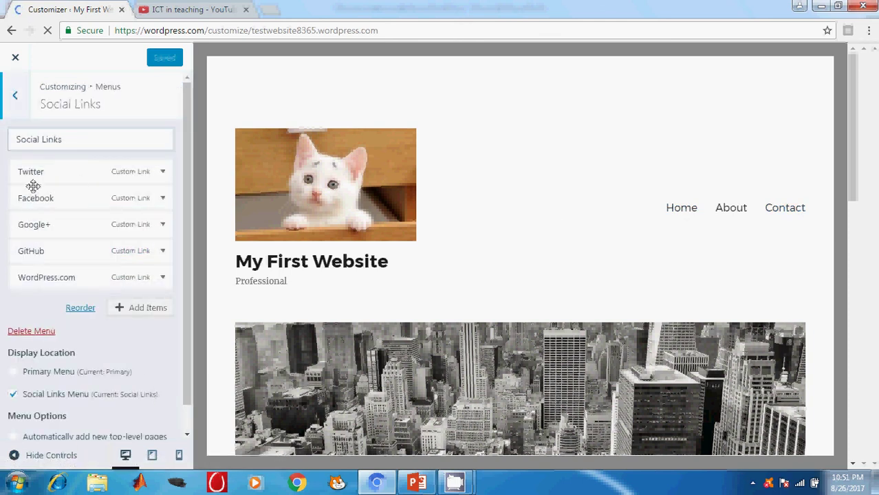
left_click(20, 97)
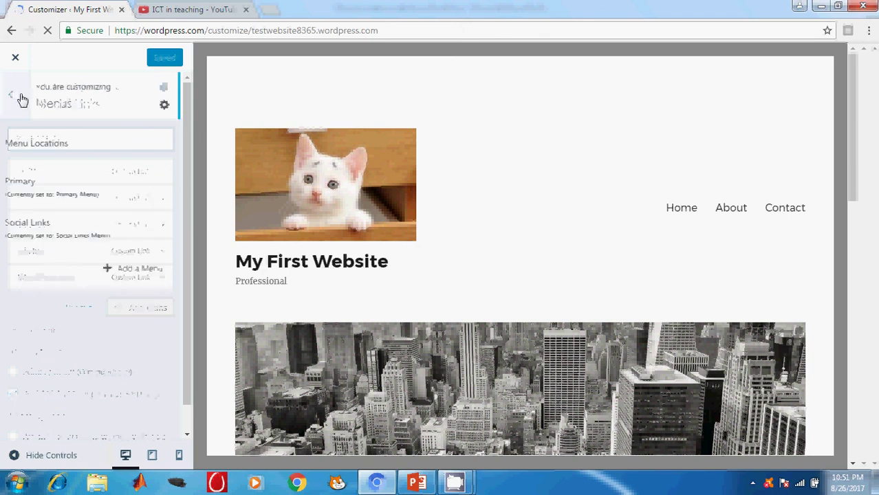
left_click(59, 191)
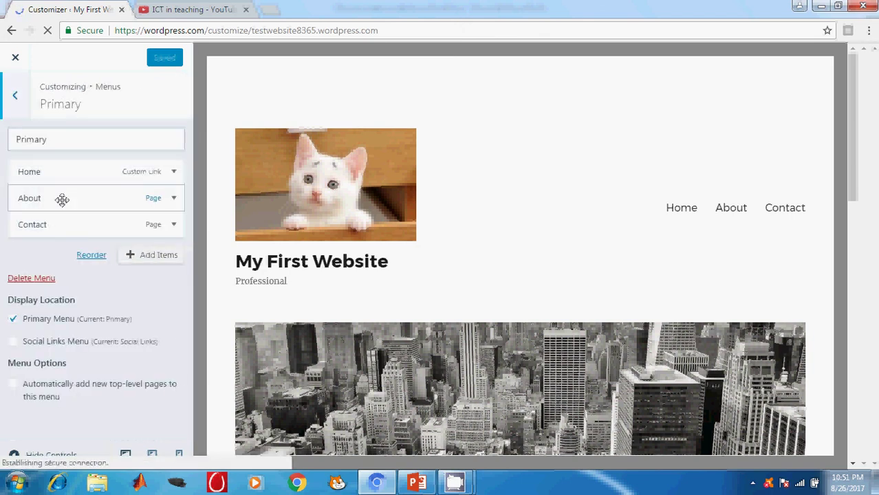
Step: Create new Qualification and Address pages from Add Items and add them to the Primary menu
left_click(152, 255)
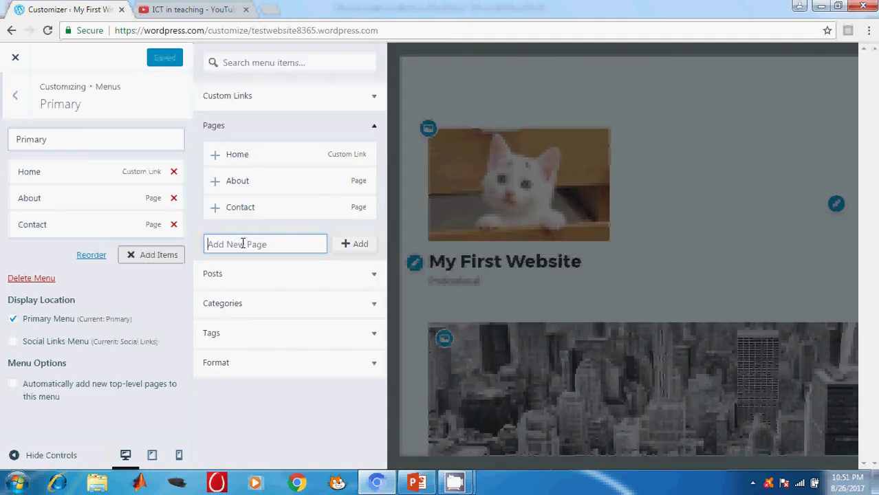
type("Qualification")
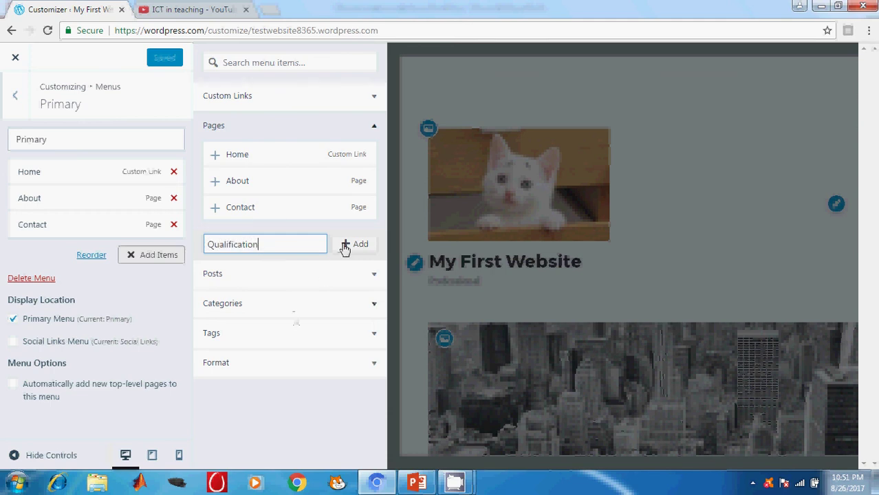
left_click(350, 245)
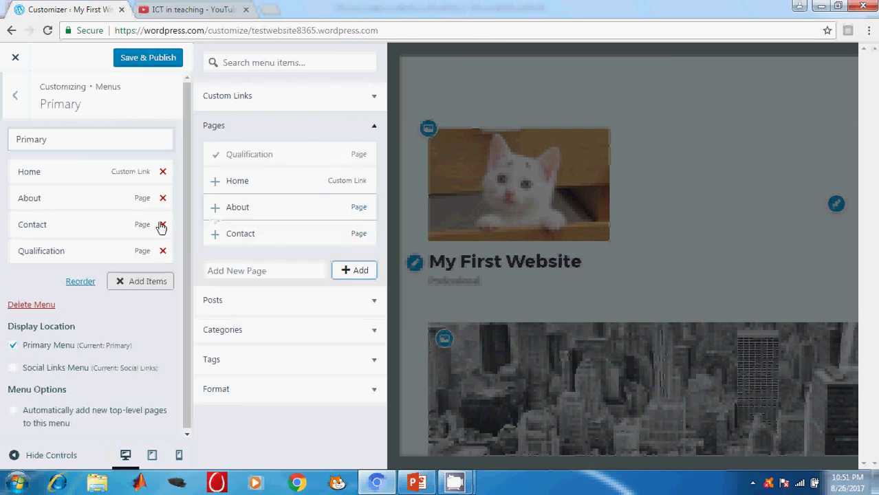
left_click(134, 286)
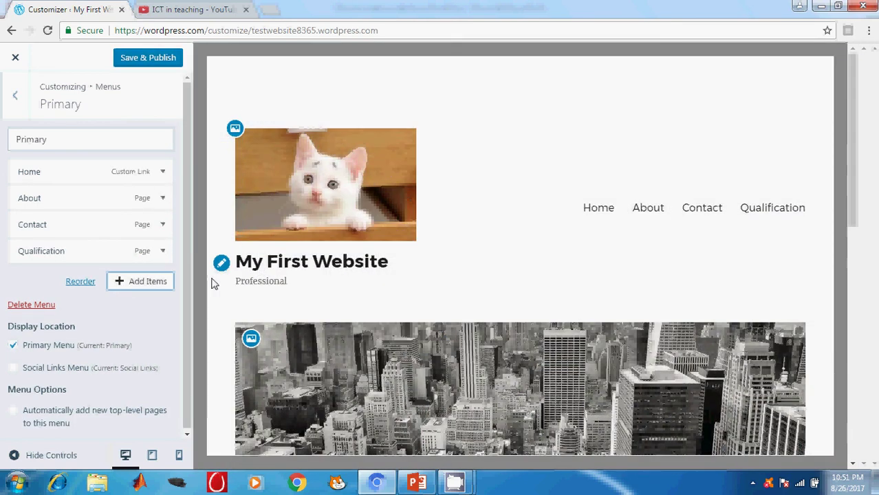
left_click(149, 285)
left_click(266, 272)
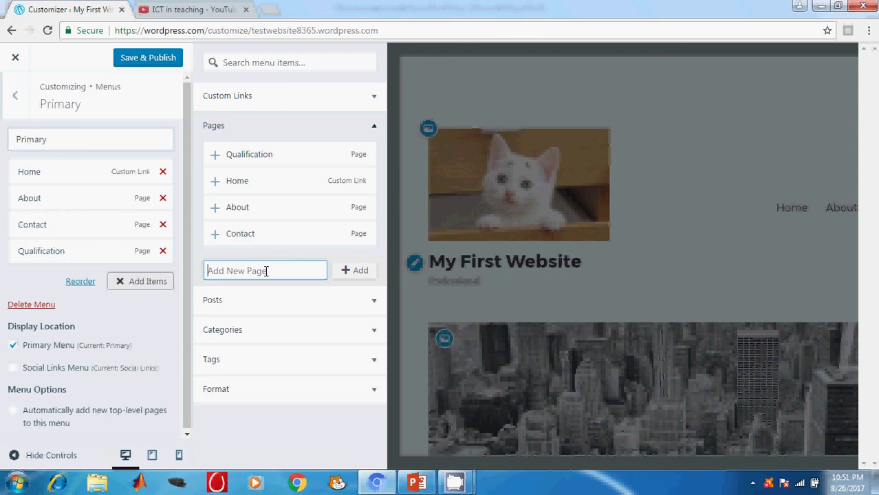
type("Address")
left_click(351, 274)
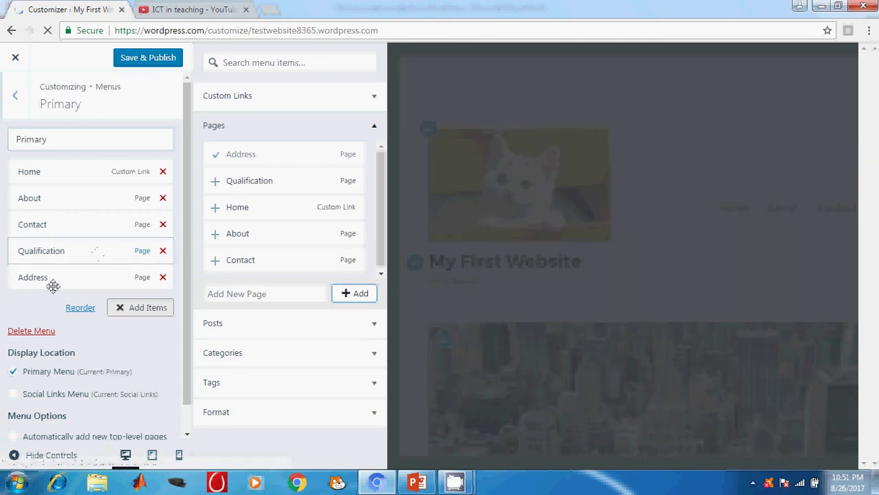
Step: Nest Qualification under About and Address under Contact, then Save & Publish the menu
left_click_drag(43, 251, 62, 230)
mouse_move(45, 279)
left_mouse_down()
mouse_move(62, 277)
mouse_move(54, 285)
left_mouse_up()
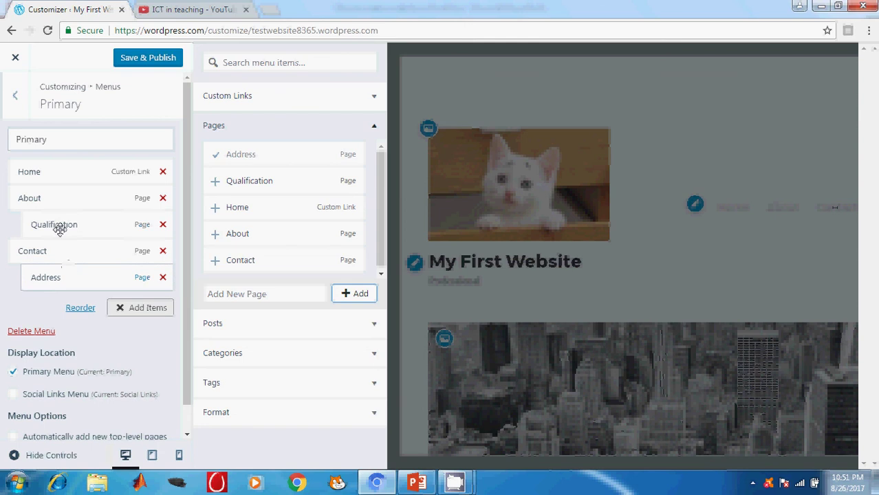
mouse_move(51, 225)
left_mouse_down()
mouse_move(29, 224)
mouse_move(82, 232)
mouse_move(62, 238)
mouse_move(59, 251)
mouse_move(56, 226)
left_mouse_up()
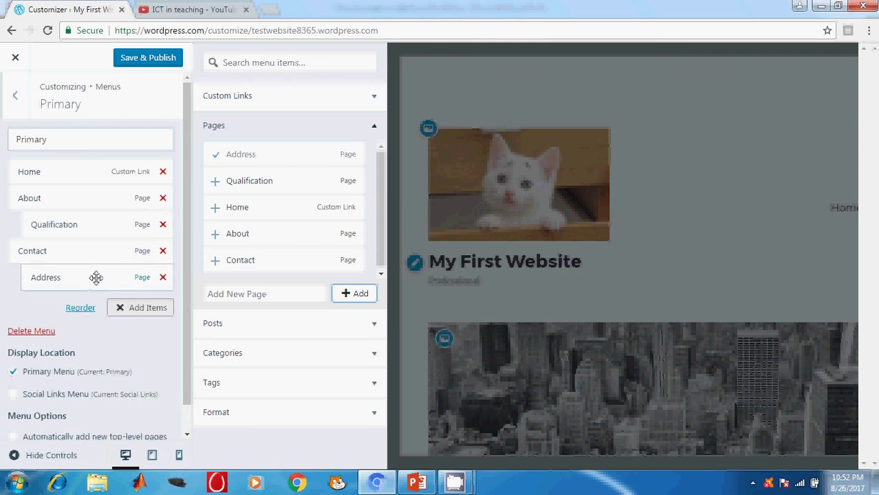
left_click(148, 58)
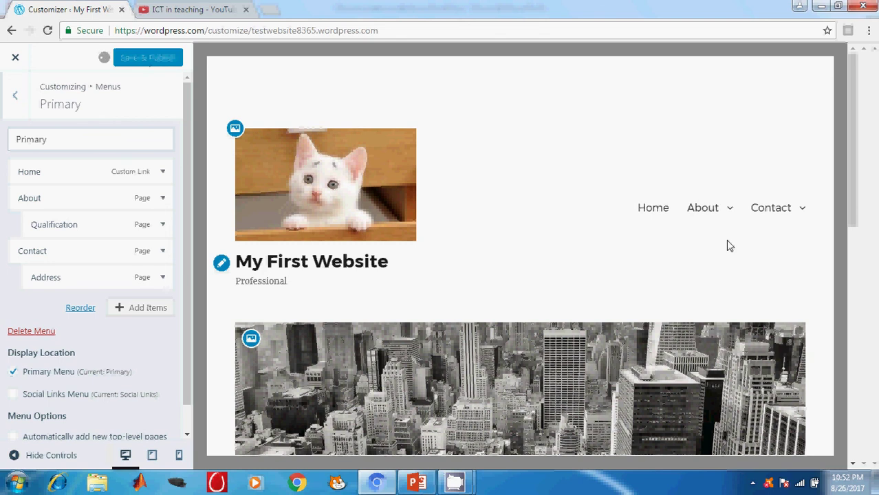
Step: Test the Contact dropdown by previewing Address, then exit the Customizer back to Stats
mouse_move(728, 215)
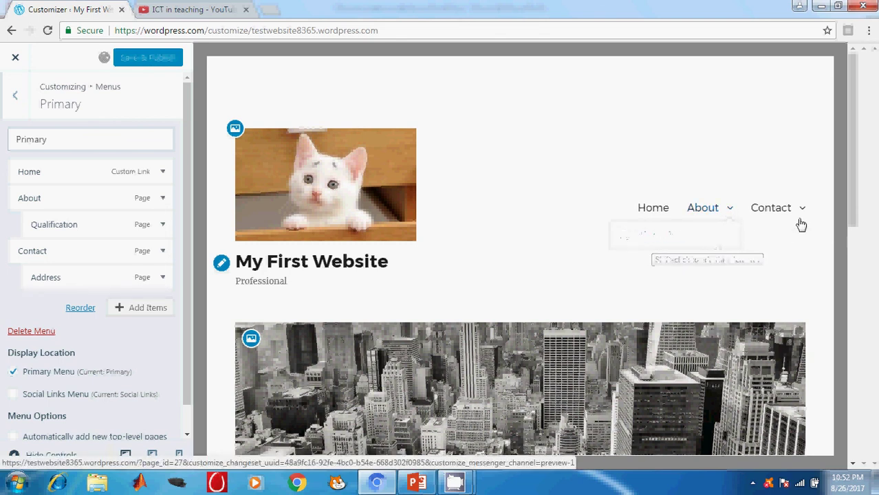
left_click(716, 242)
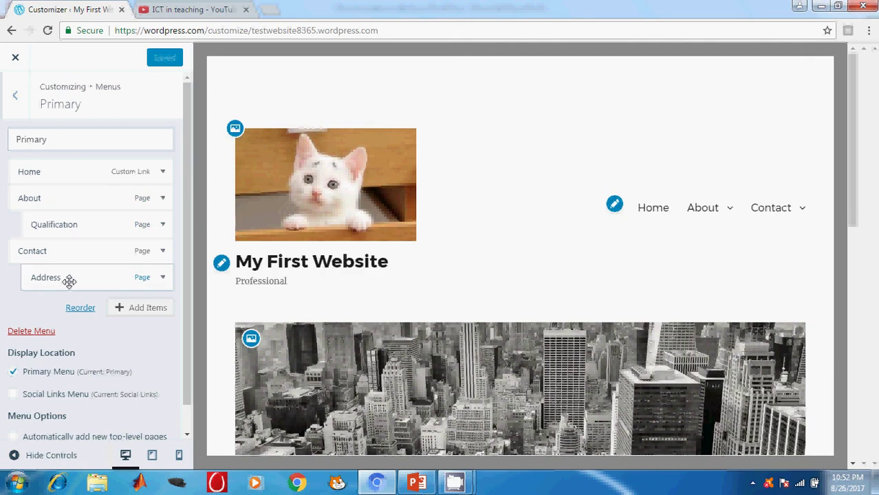
left_click(21, 100)
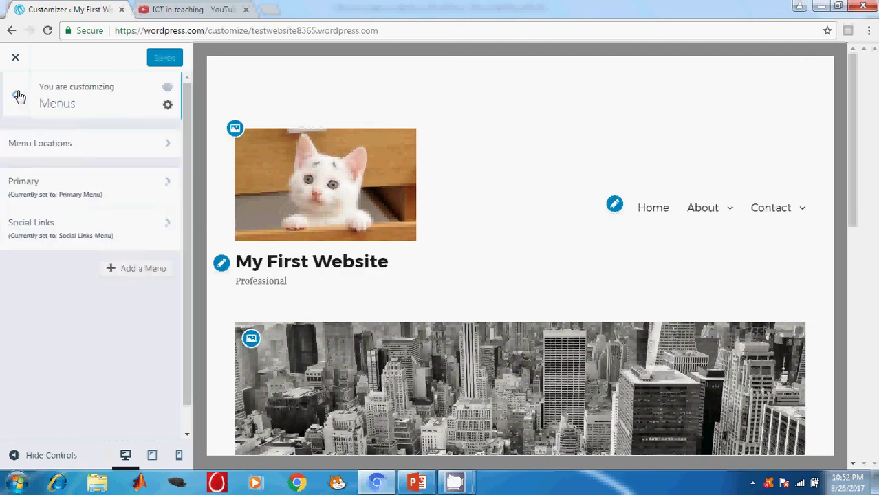
left_click(21, 100)
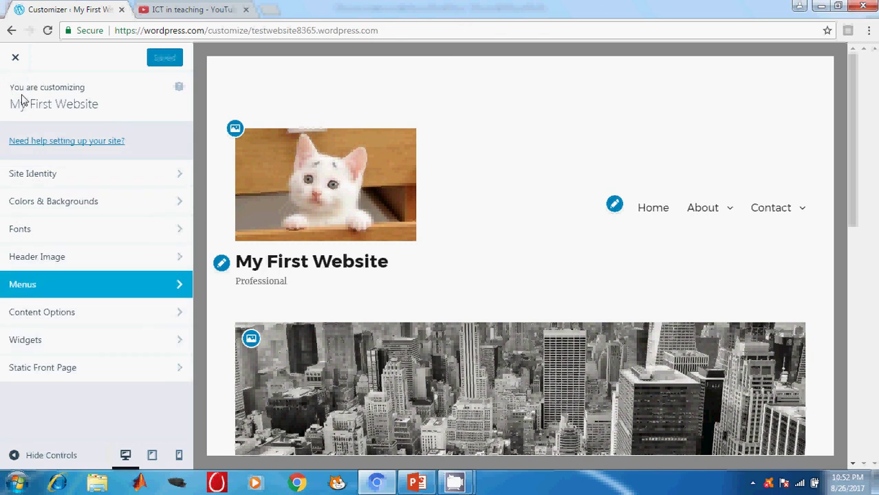
left_click(15, 58)
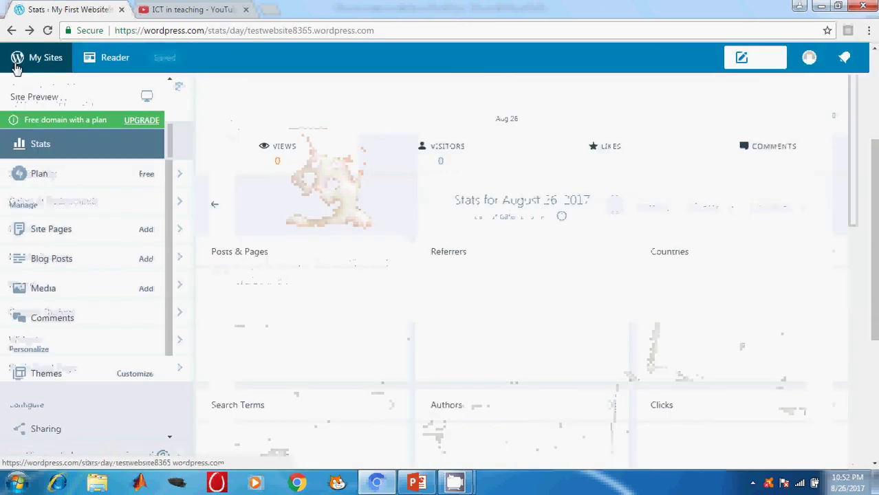
Step: Review the Site Pages list, including Address and Qualification, then reopen the Customizer from Themes
left_click(69, 231)
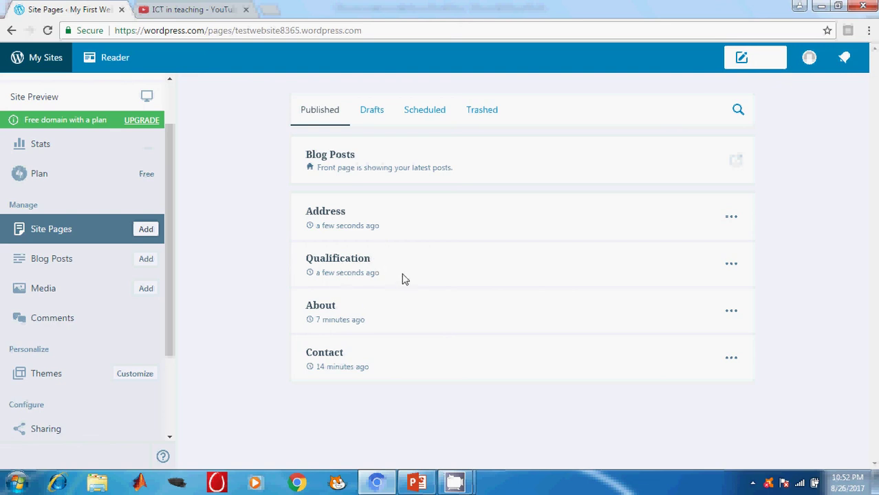
left_click(137, 379)
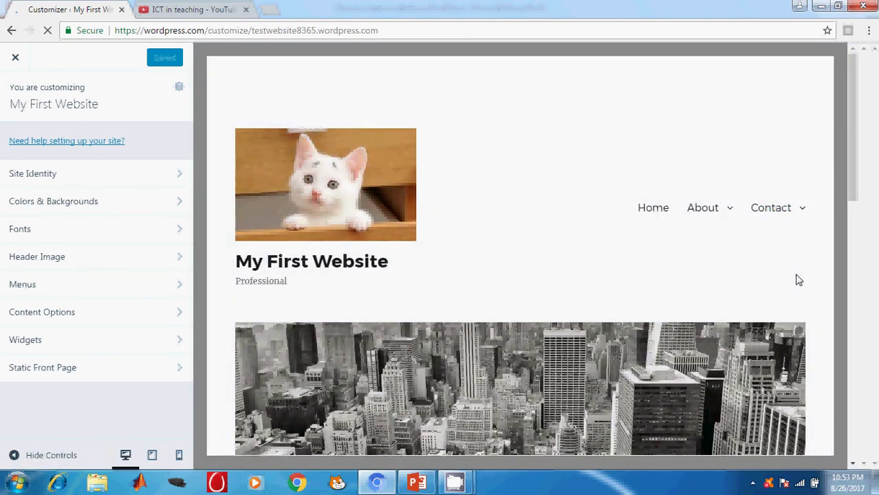
Step: Navigate to Widgets > Sidebar, showing the existing Text Widget and Search widget
scroll(797, 278, "down", 6)
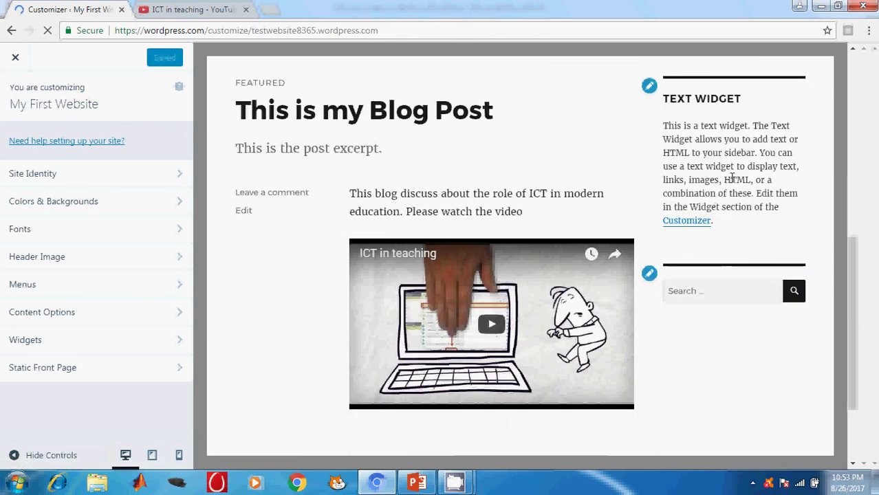
scroll(734, 214, "up", 10)
scroll(734, 215, "down", 10)
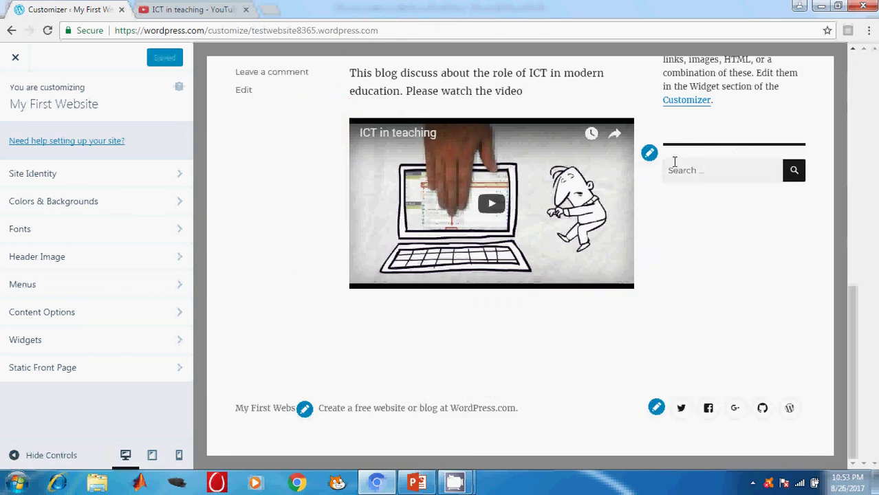
left_click(109, 346)
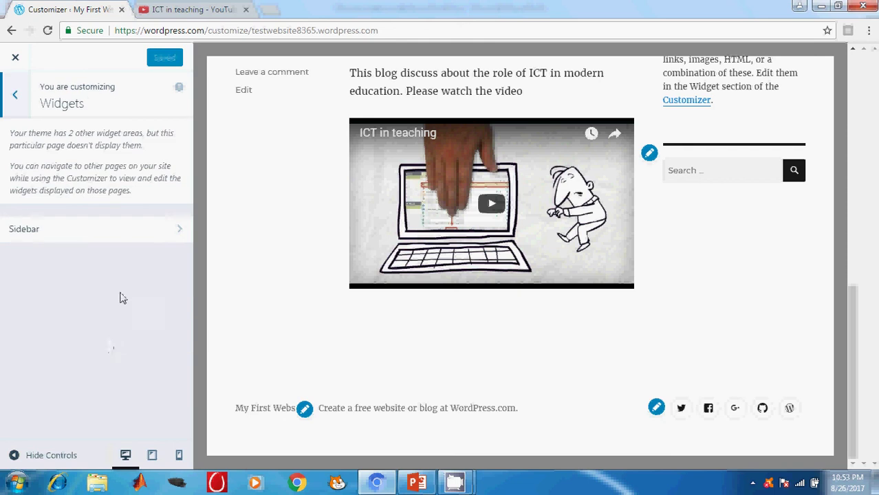
left_click(152, 233)
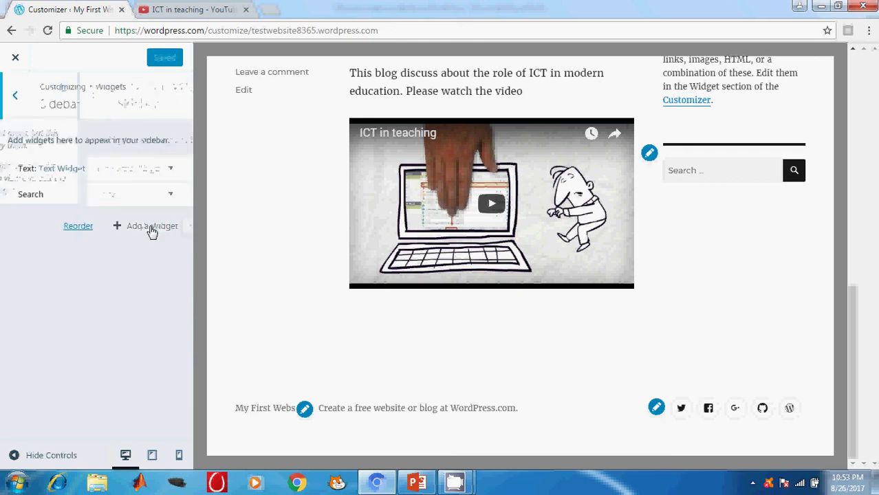
left_click(16, 98)
left_click(17, 97)
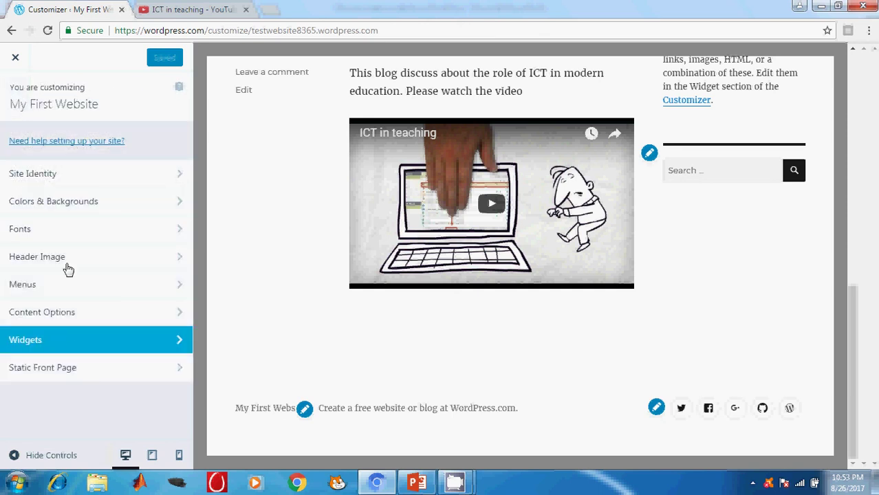
left_click(72, 346)
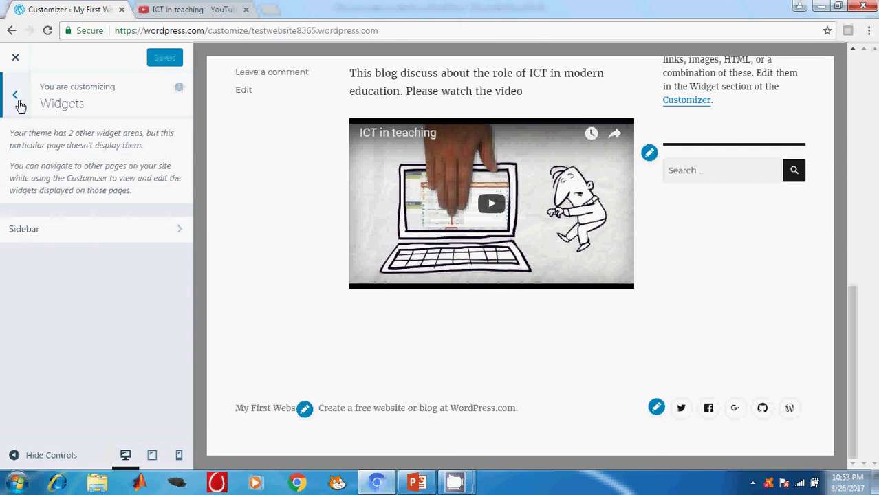
left_click(53, 235)
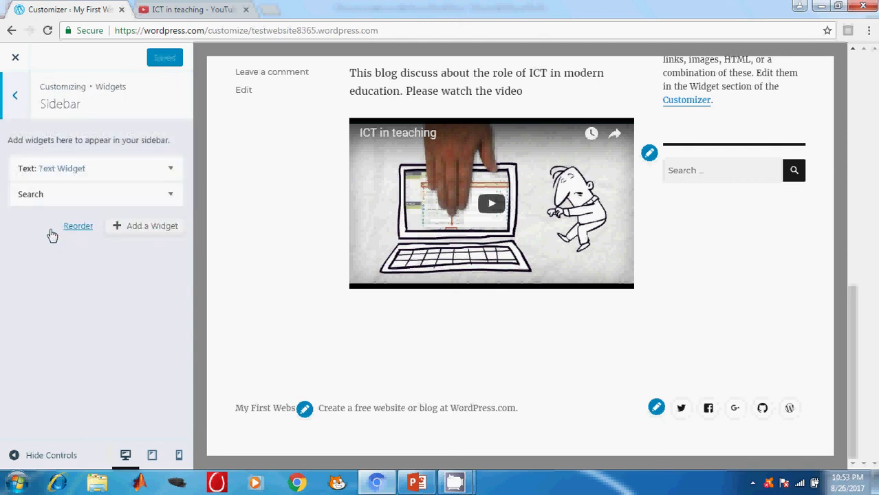
Step: Add a Contact Info & Map widget to the Sidebar and title it 'Location'
left_click(154, 231)
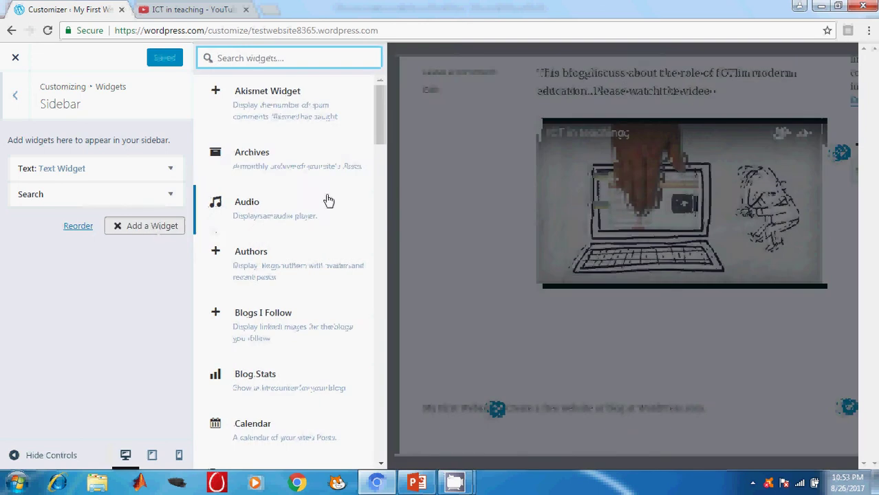
left_click_drag(382, 124, 384, 173)
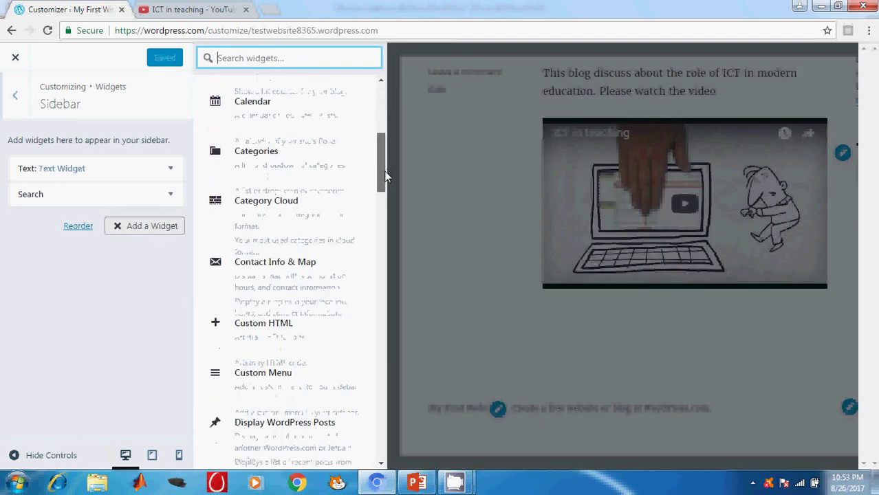
left_click(266, 270)
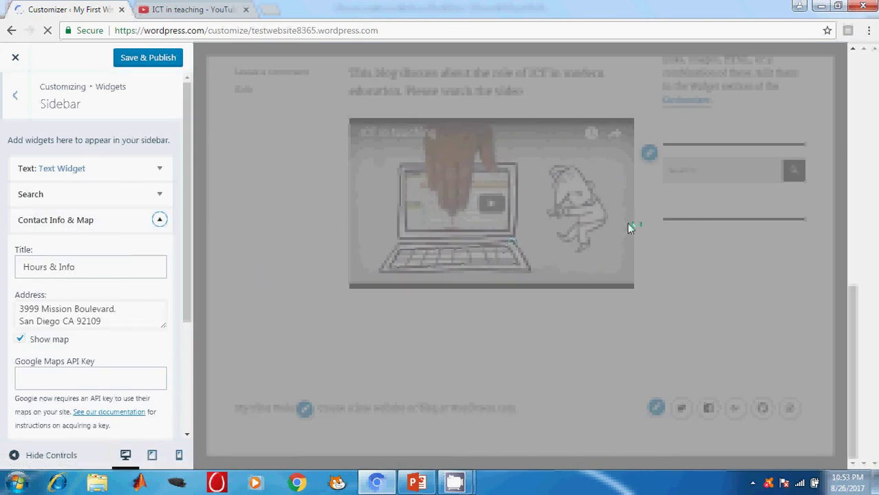
triple_click(78, 268)
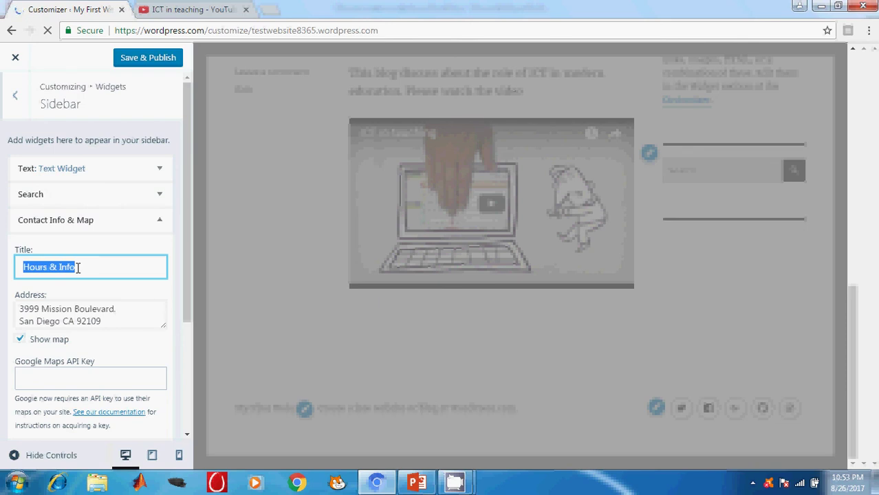
type("C")
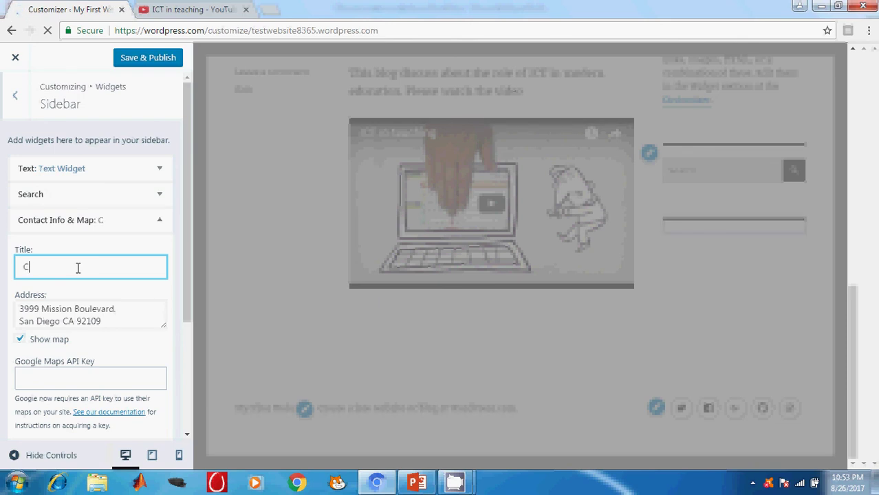
key("BackSpace")
type("Location")
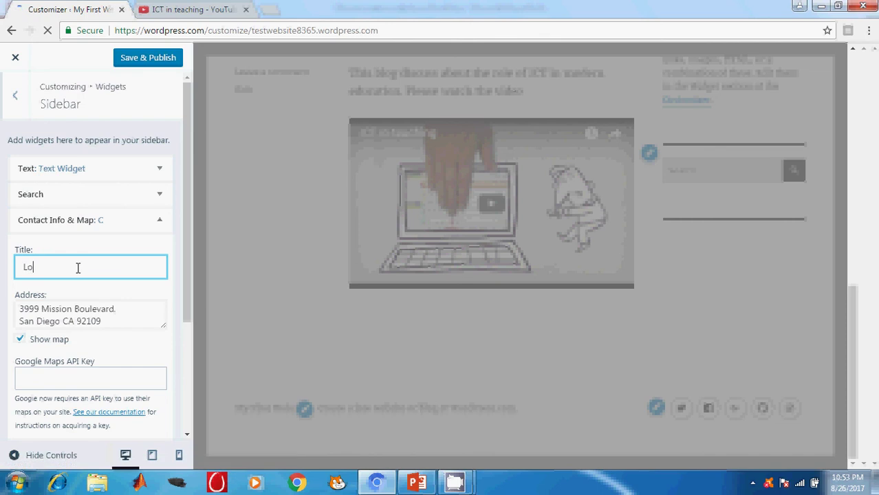
Step: Set the widget address to 'Anna University Regional Campus, Coimbatore' and Save & Publish
triple_click(88, 318)
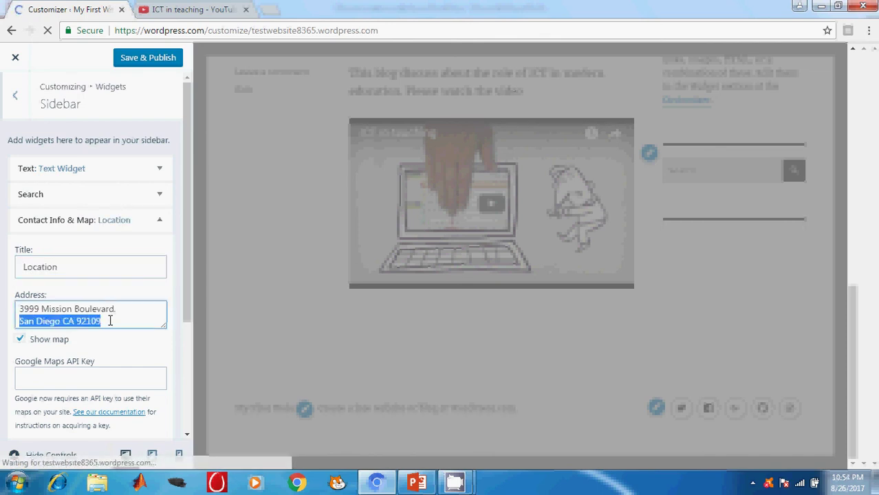
left_click_drag(165, 320, 11, 301)
type("A")
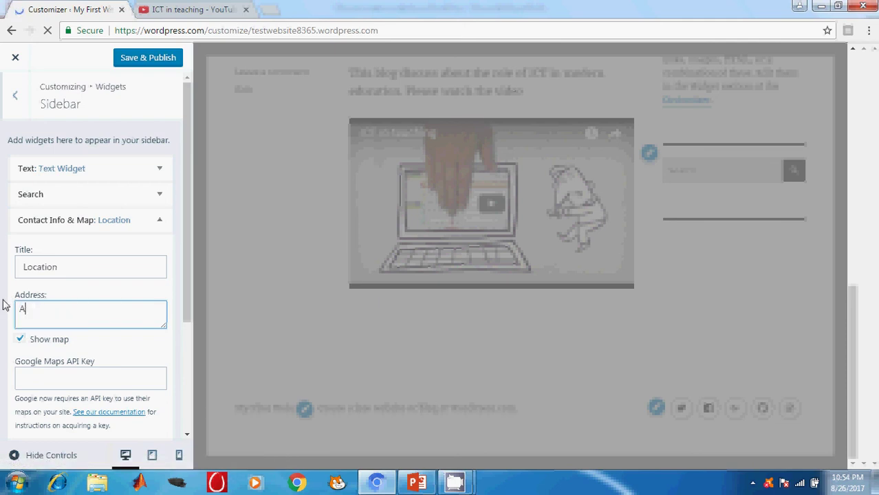
type("nna University Region")
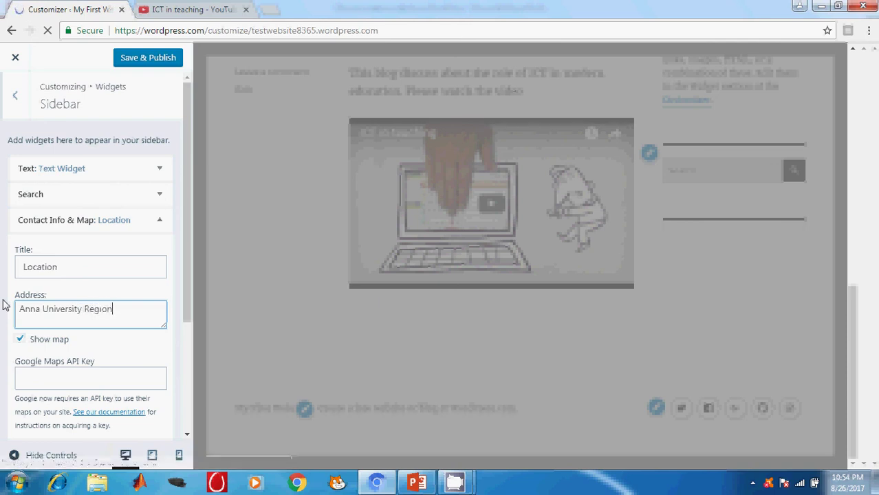
type("al ")
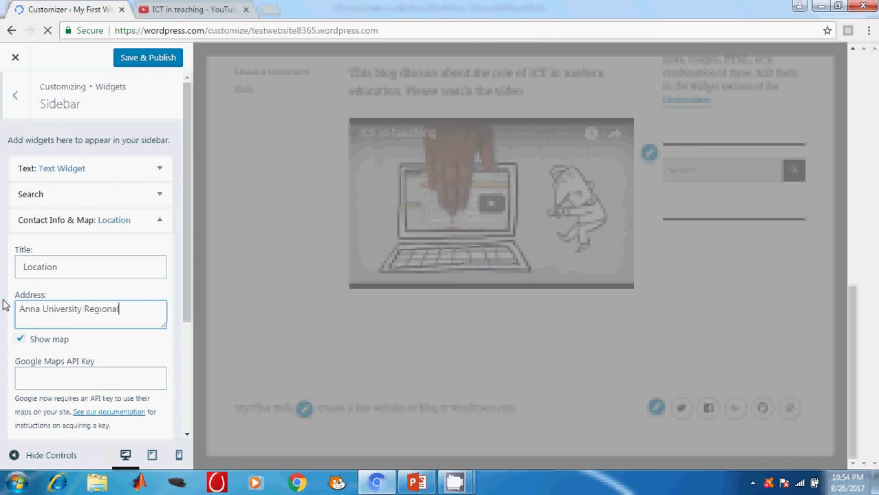
type("Camp")
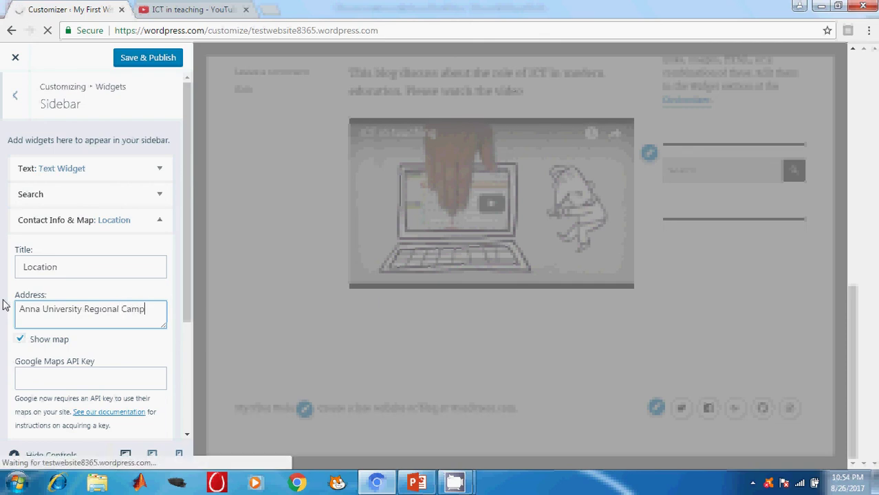
type("us, C")
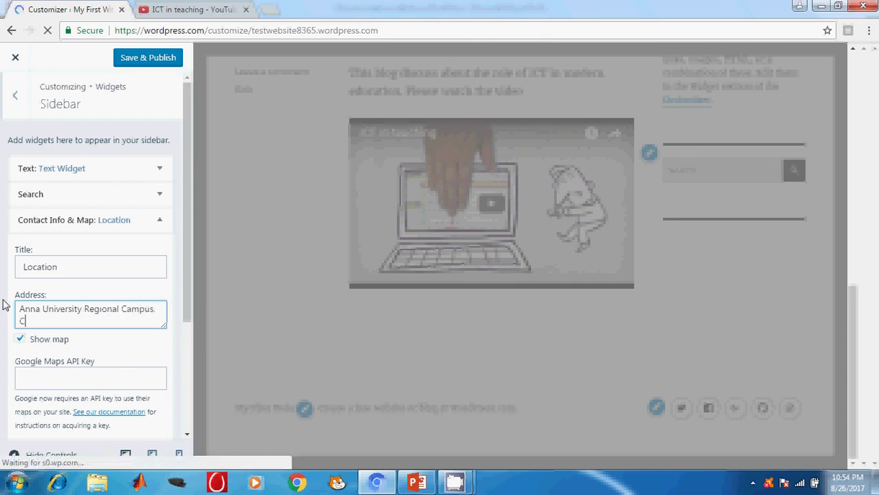
type("oimbato")
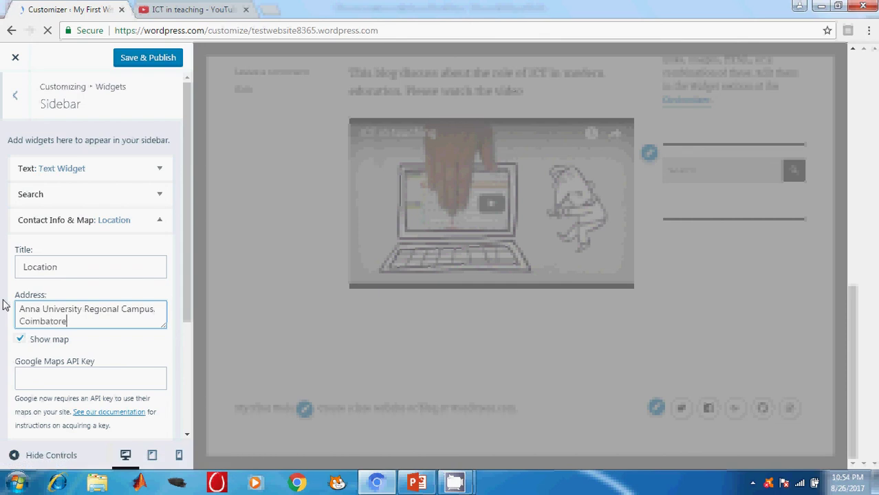
type("re")
left_click(131, 59)
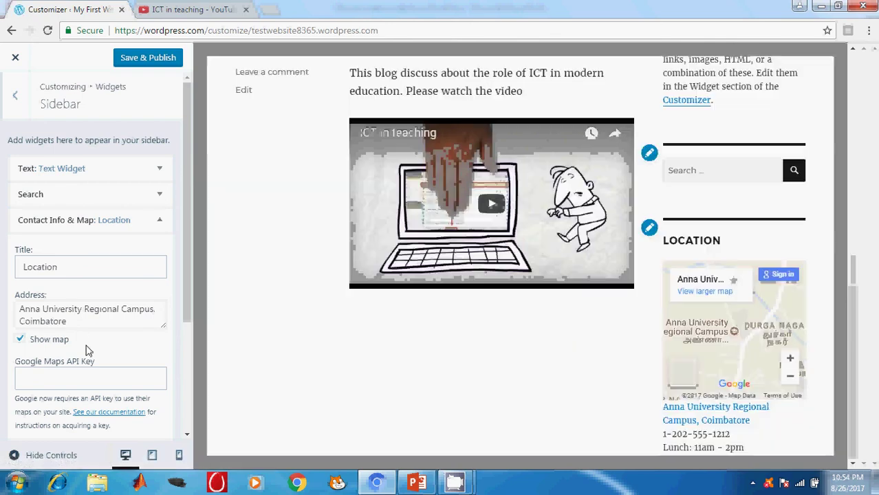
Step: Scroll the site to view the Location map widget, then bring up PowerPoint's Advanced Customization slide
scroll(90, 337, "down", 2)
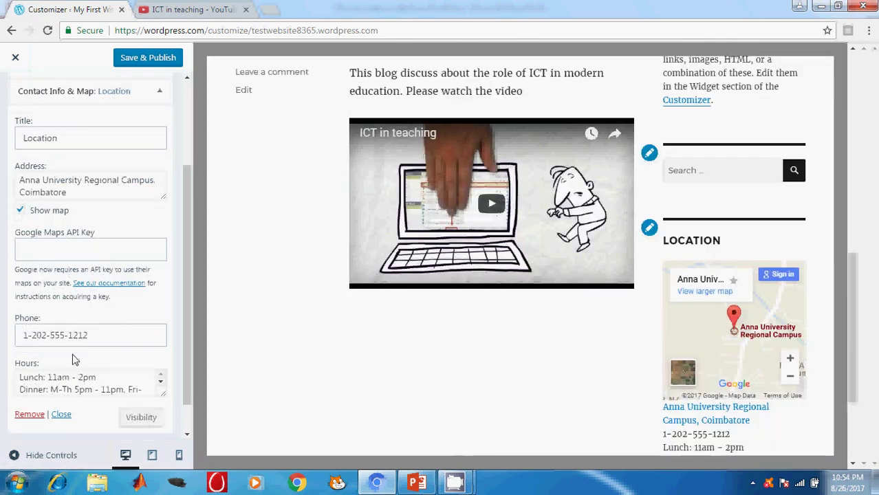
scroll(76, 361, "down", 1)
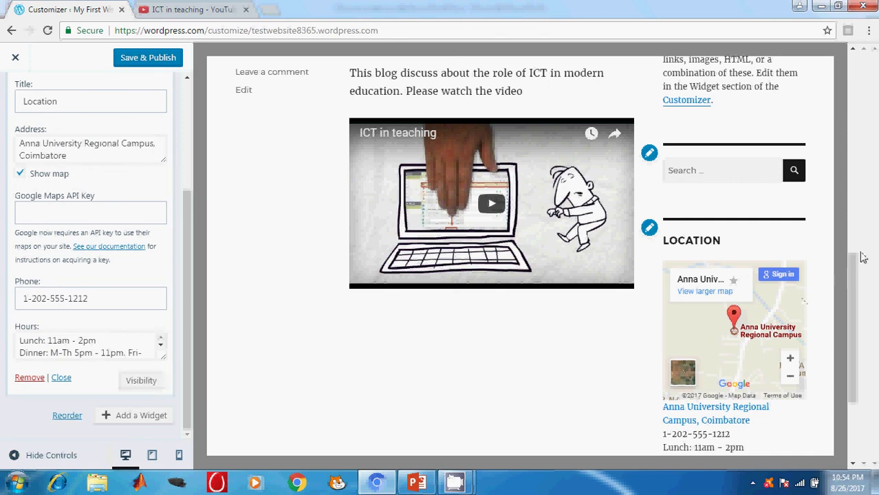
left_click_drag(857, 256, 856, 323)
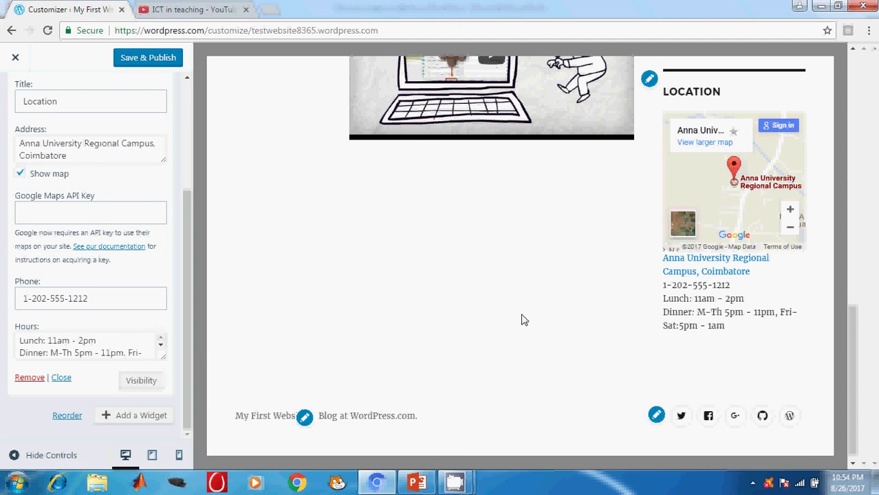
scroll(523, 316, "down", 1)
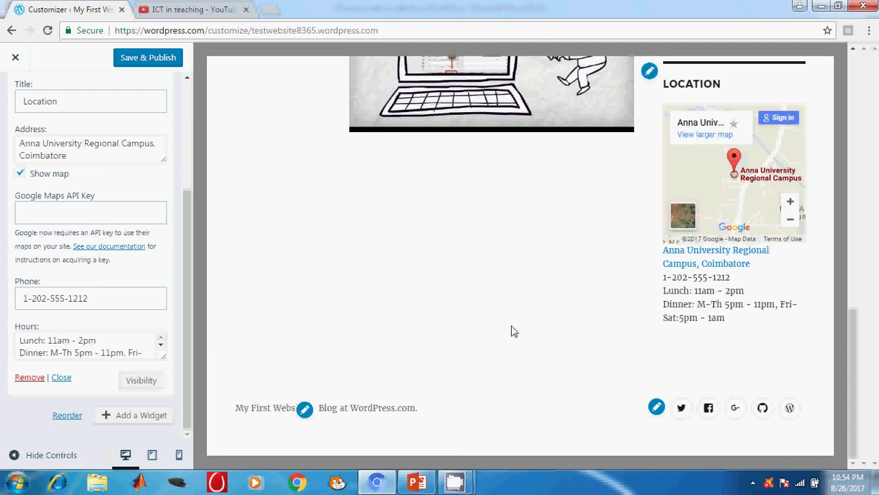
left_click(415, 484)
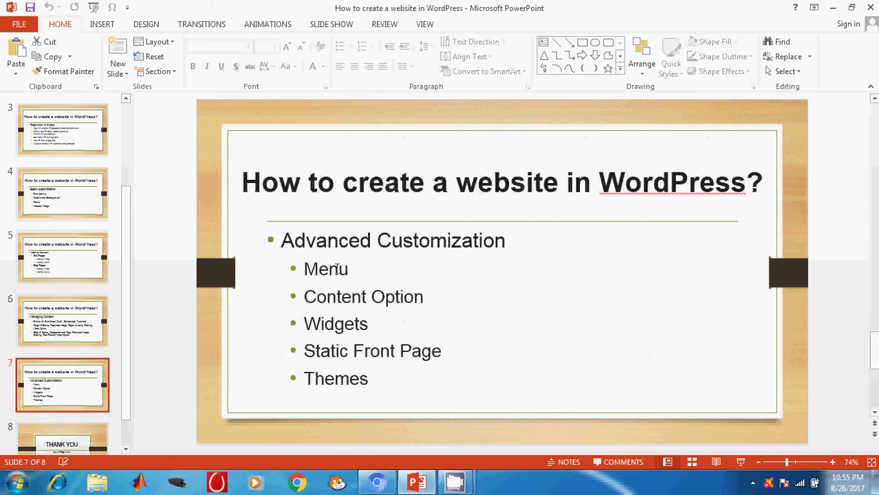
Step: Return to the browser Customizer and Save & Publish the pending widget changes
key("alt+Tab")
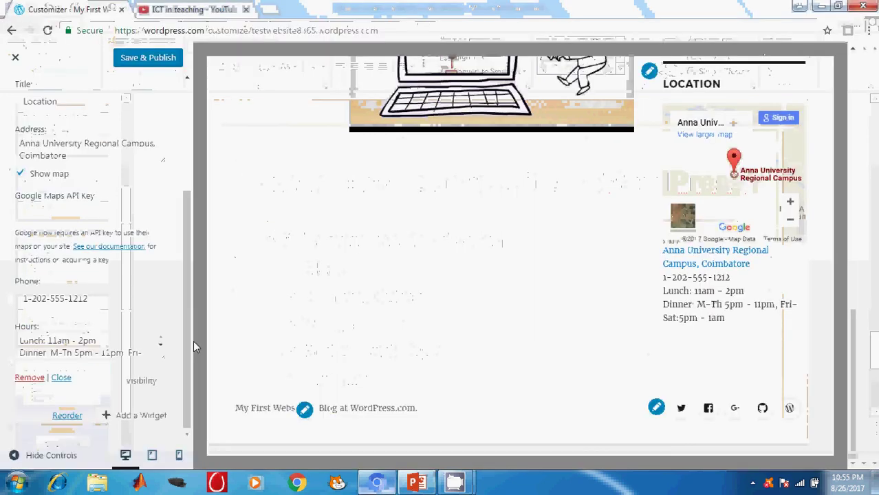
scroll(65, 100, "up", 3)
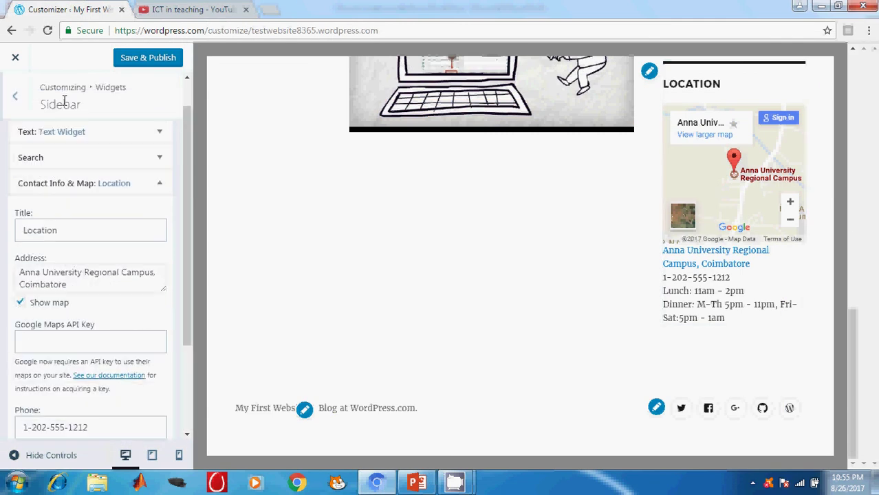
left_click(16, 99)
left_click(126, 59)
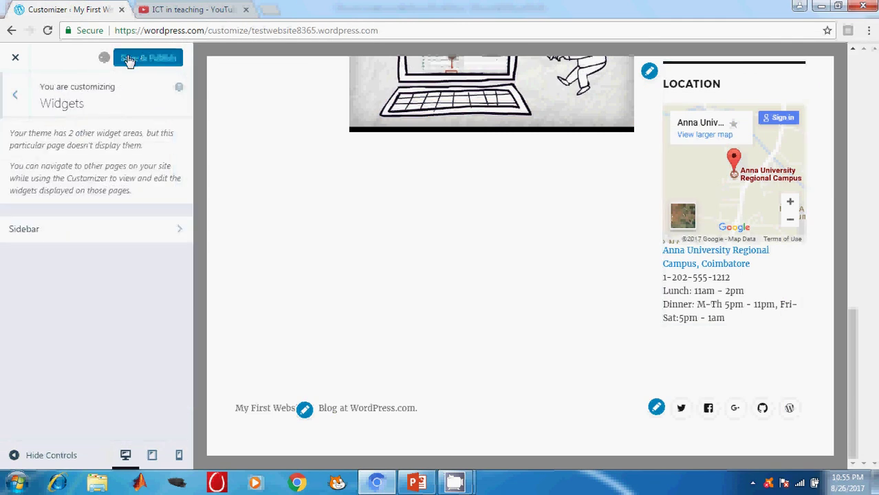
Step: Look over the Content Options and Static Front Page settings, then close the Customizer
left_click(16, 100)
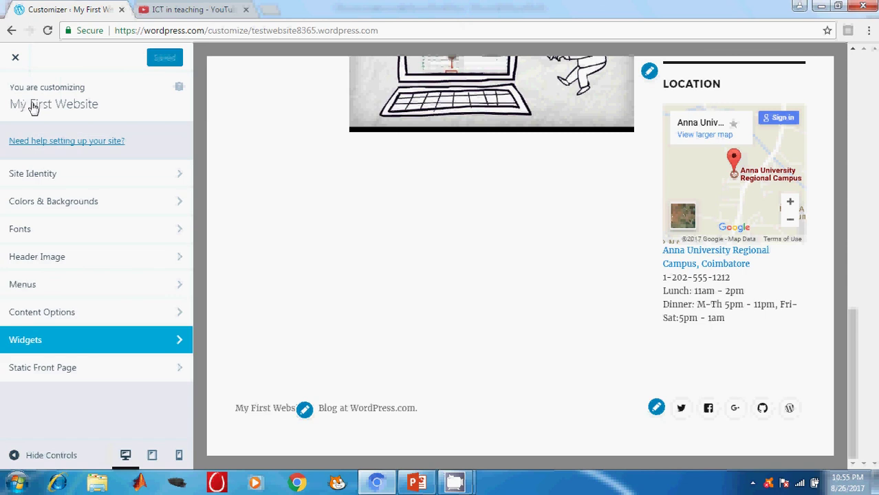
left_click(31, 316)
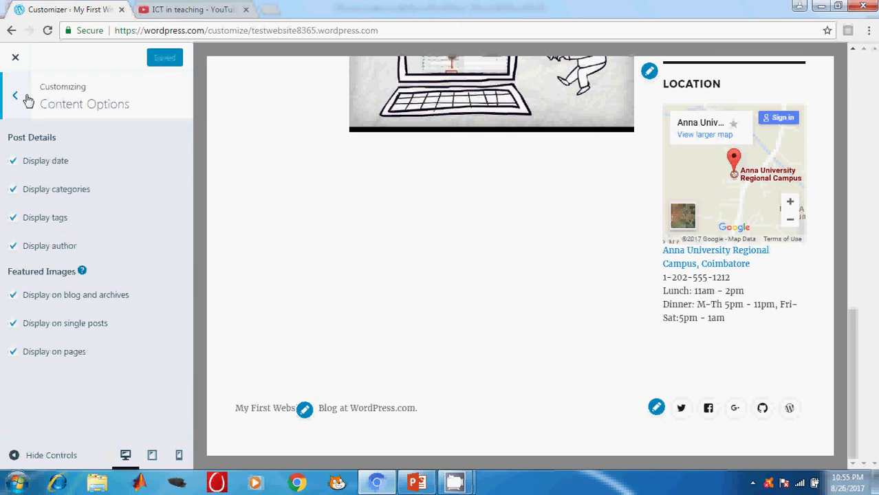
left_click(25, 97)
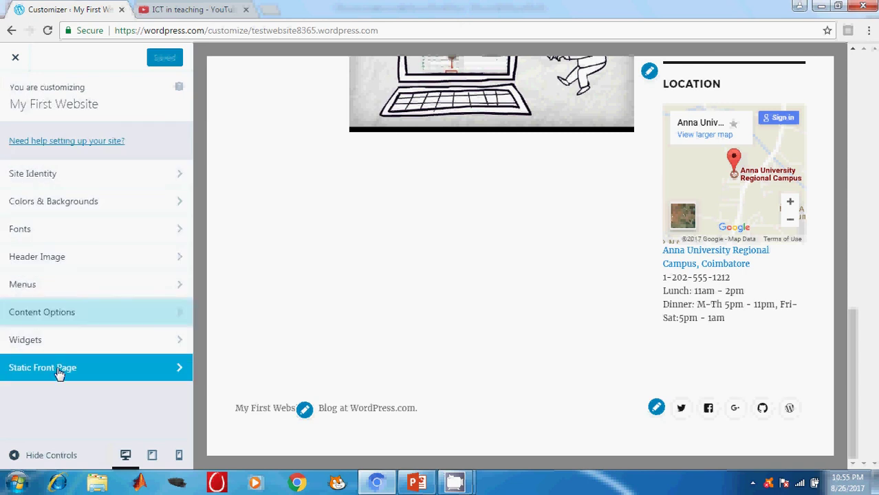
left_click(58, 372)
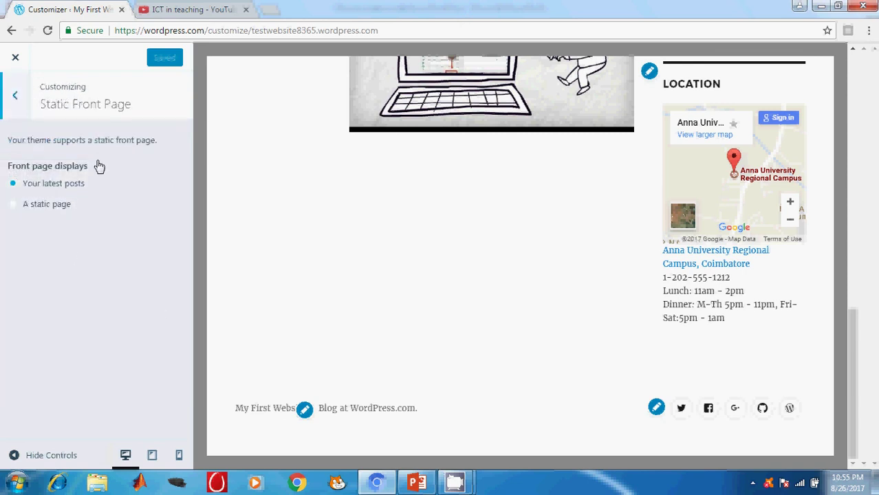
left_click(21, 101)
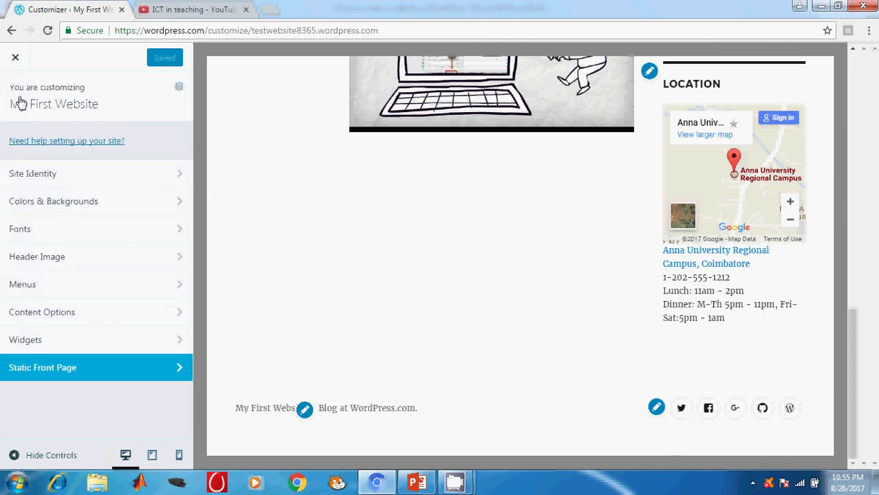
left_click(15, 62)
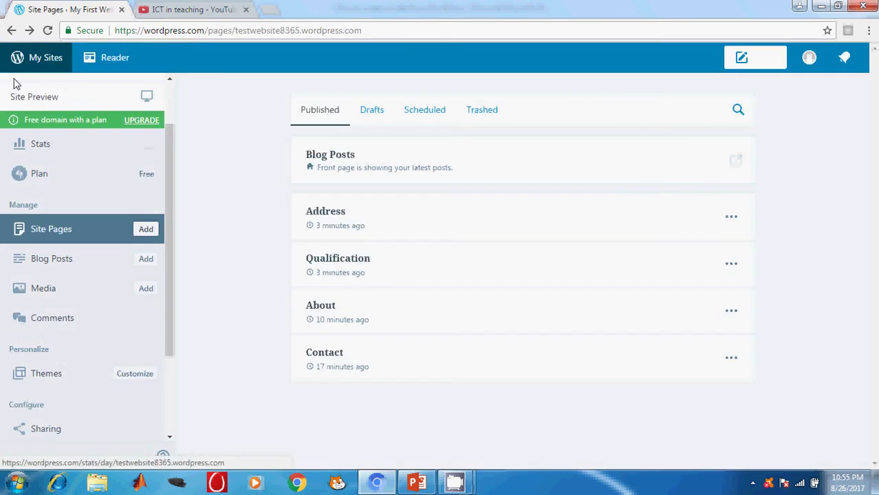
Step: Display slide 8, the final THANK YOU slide, in PowerPoint
left_click(419, 485)
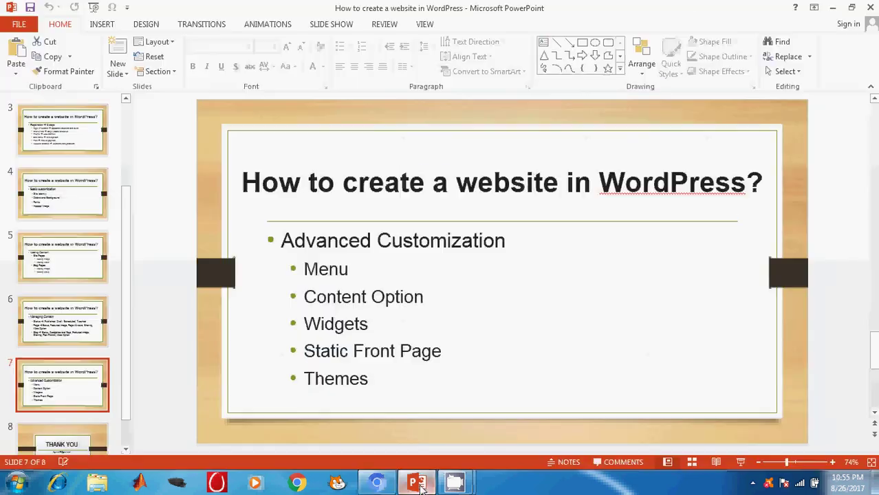
left_click(71, 440)
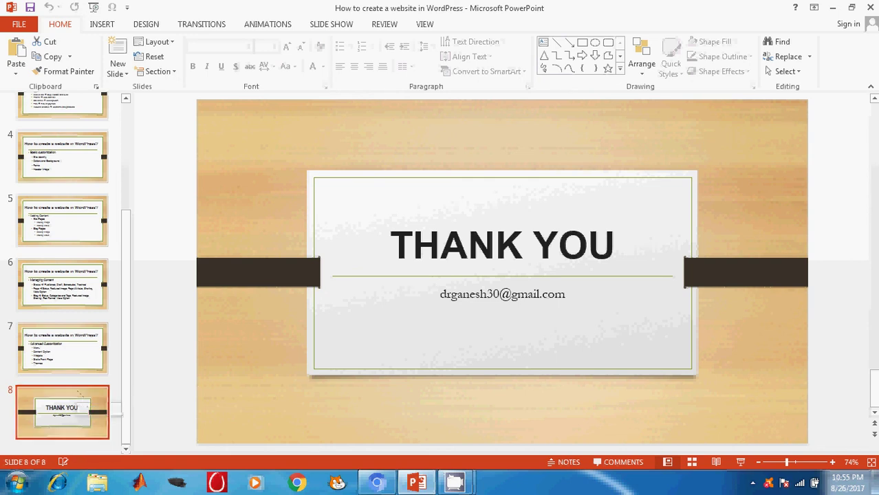
left_click(458, 483)
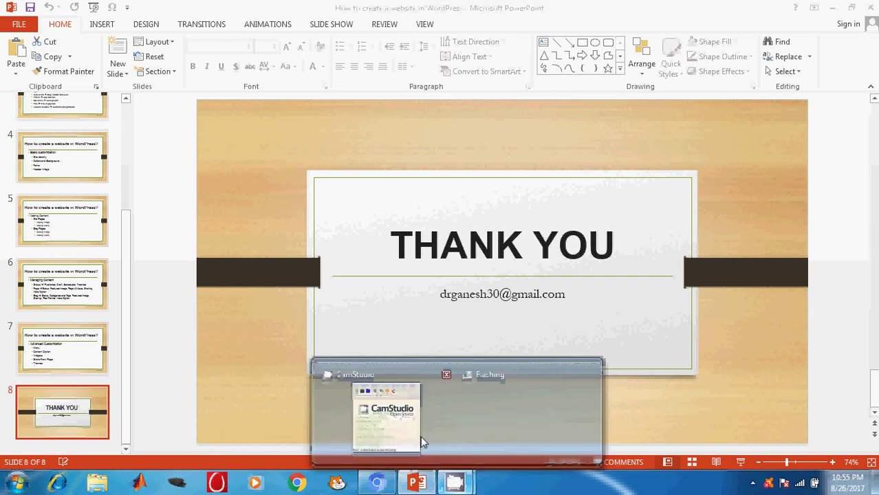